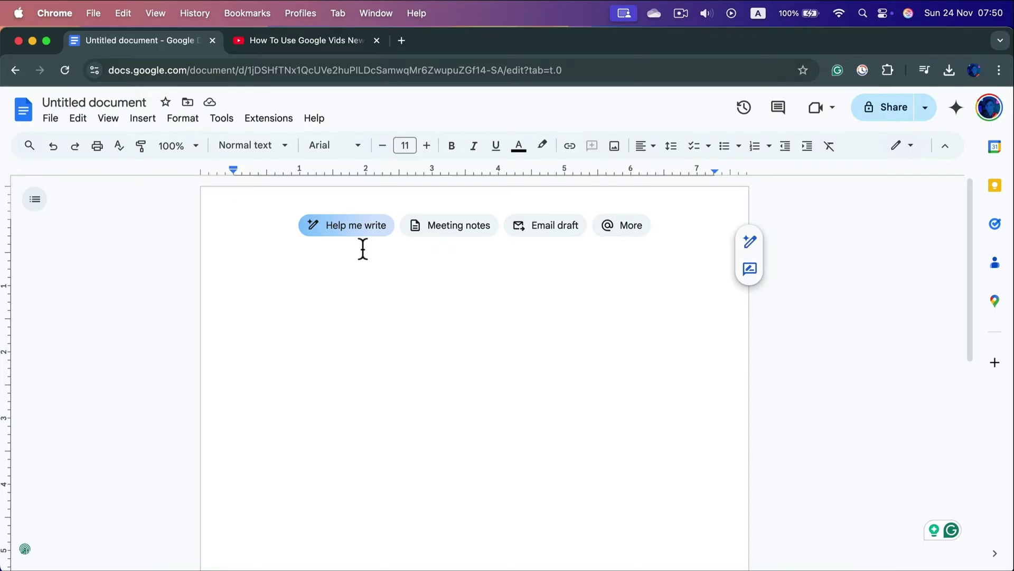
text(@)
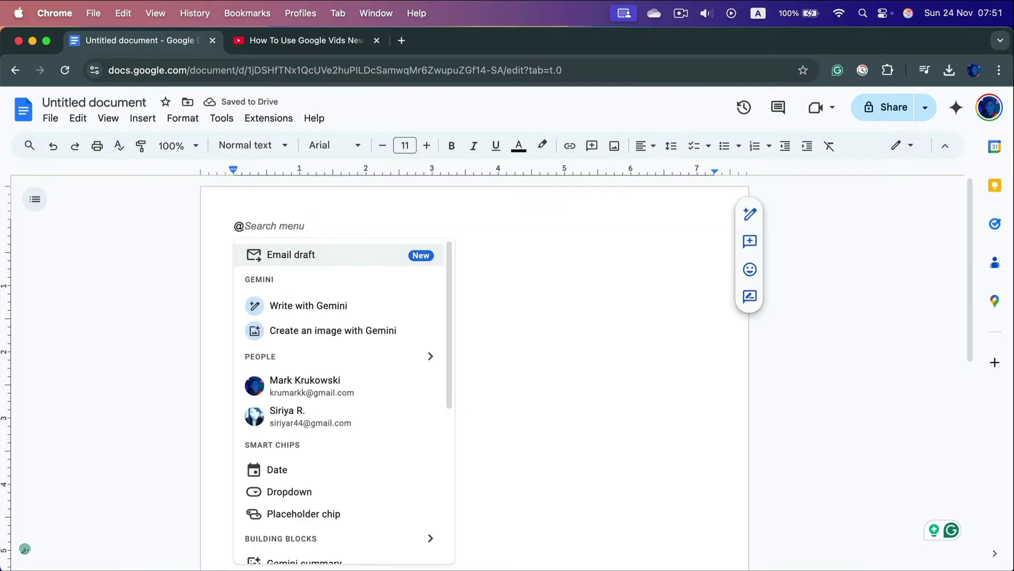
text(https://youtu.be/6K5vyXLV1gc?si=0J5Uj2petIOrXoEA)
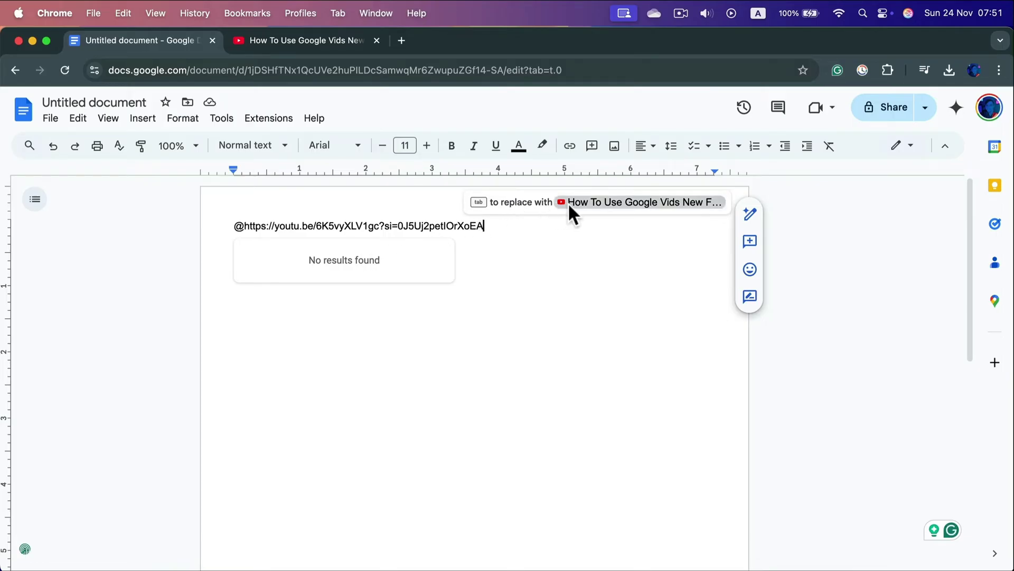
key(Tab)
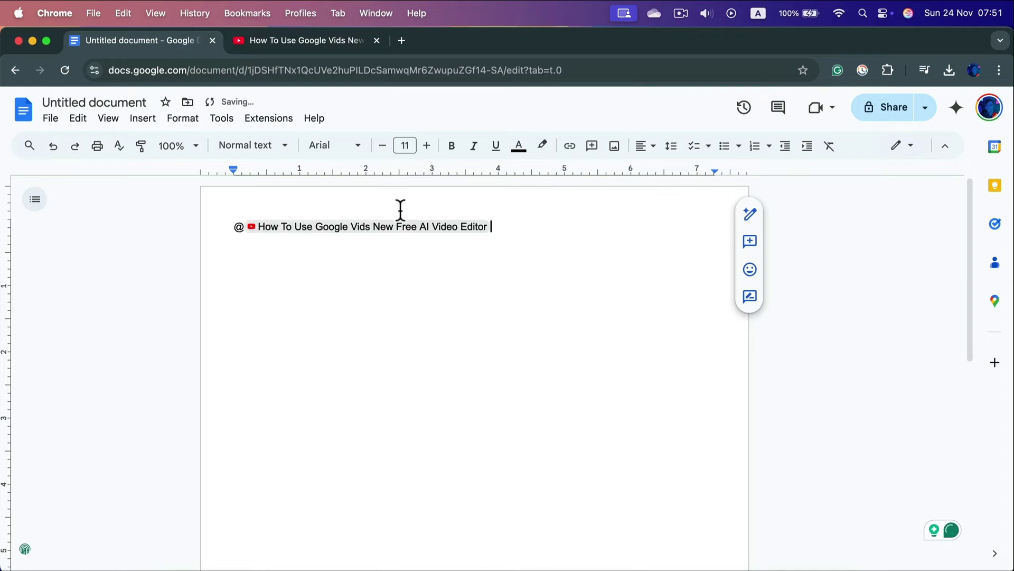
mouse_move(298, 227)
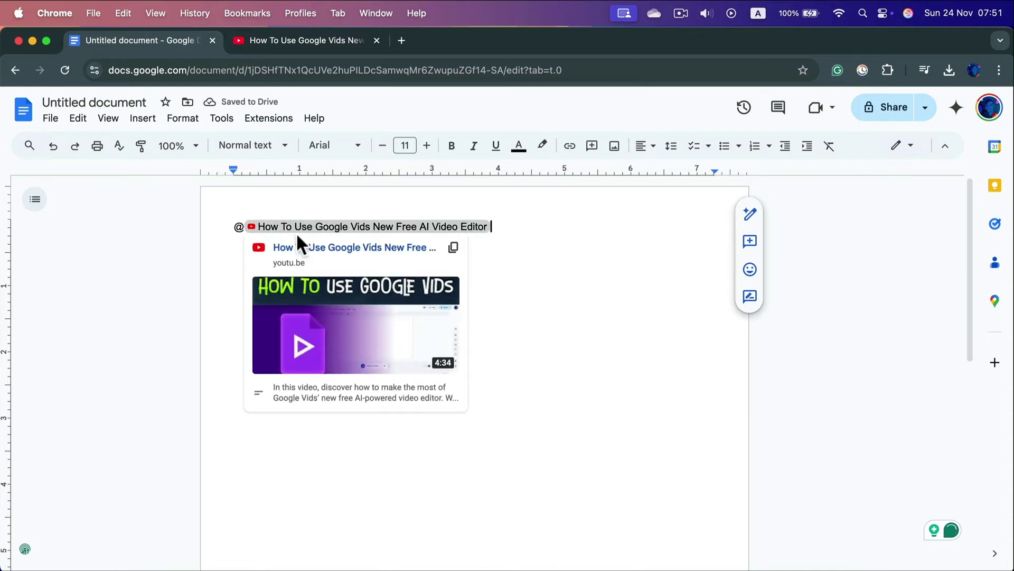
mouse_move(321, 288)
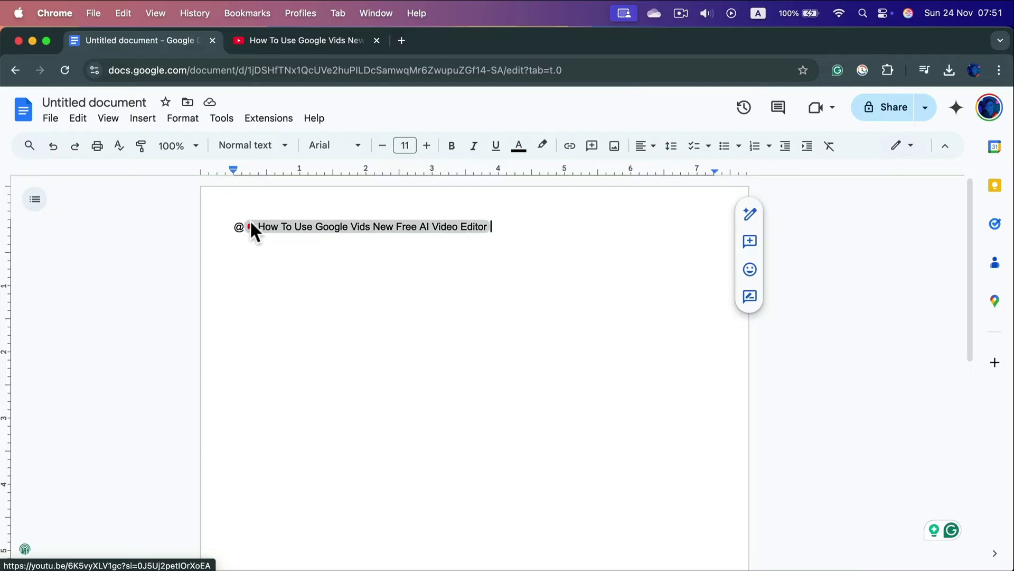
drag(242, 226, 235, 226)
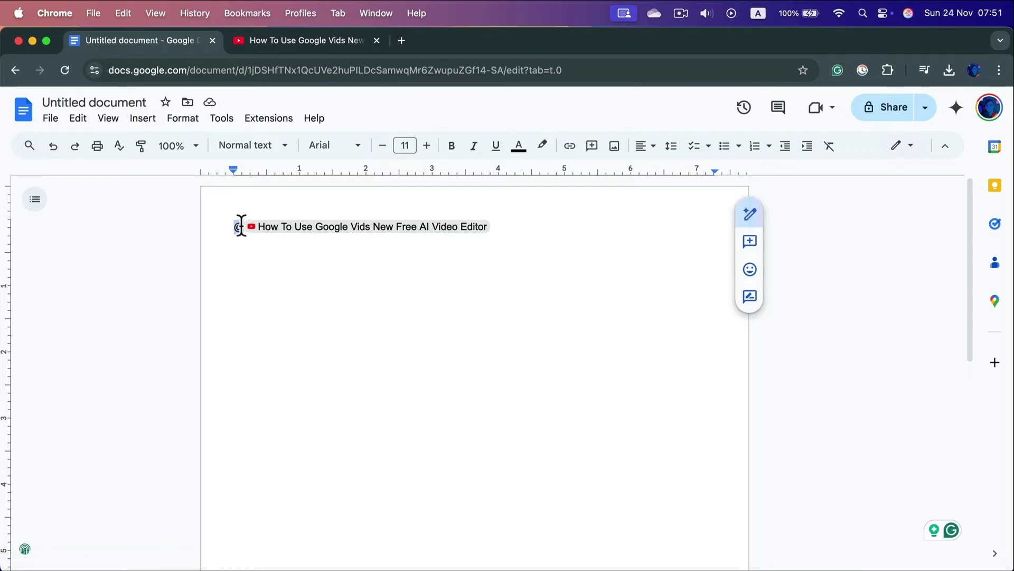
key(BackSpace)
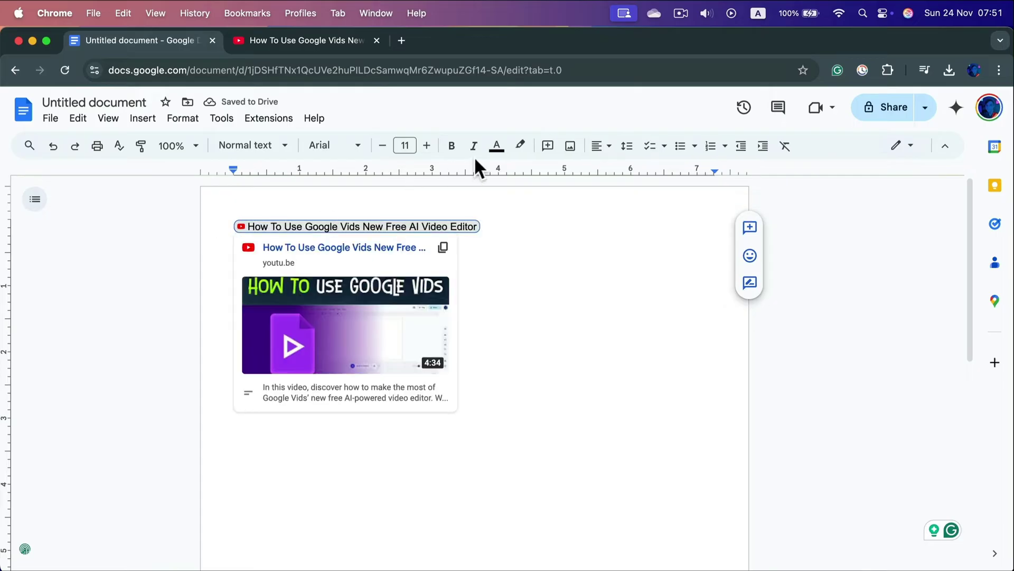
Set the font size of the YouTube video chip to 21
click(427, 146)
click(427, 146)
click(427, 145)
click(427, 146)
click(427, 145)
click(427, 145)
click(427, 145)
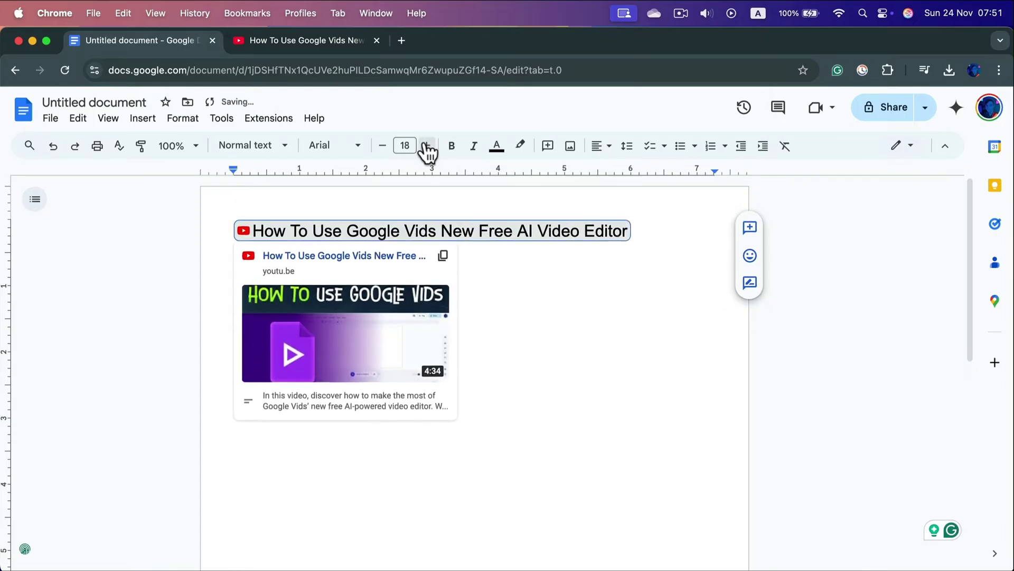
click(427, 145)
click(427, 146)
click(426, 146)
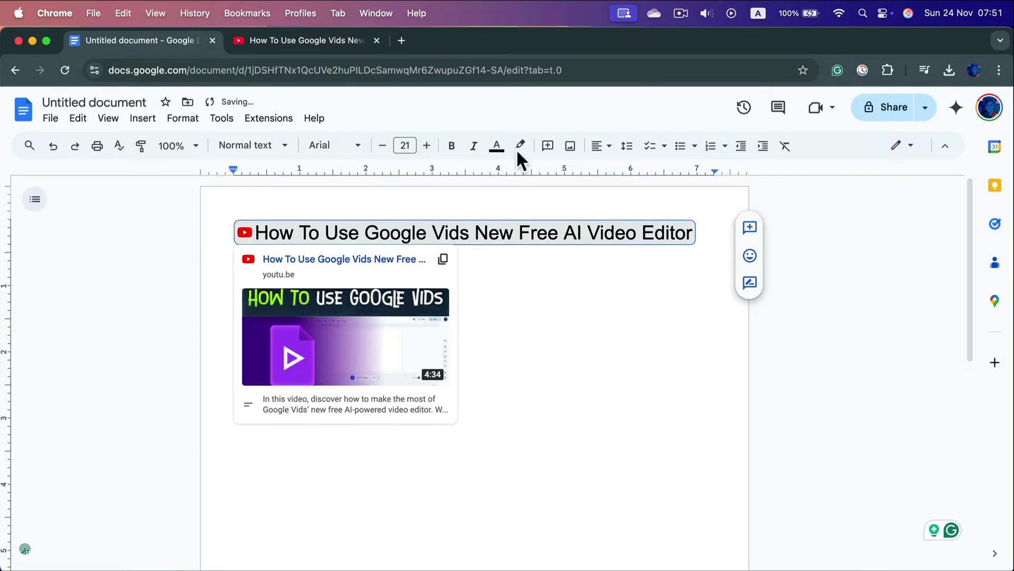
Center the YouTube video chip on its line and start a new line below it
click(602, 146)
click(624, 172)
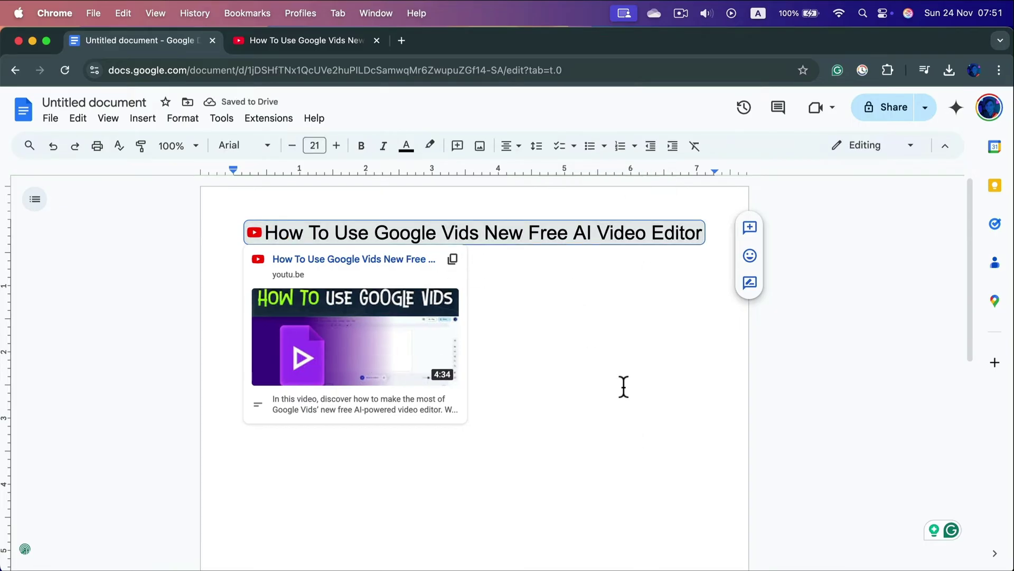
click(713, 233)
key(Return)
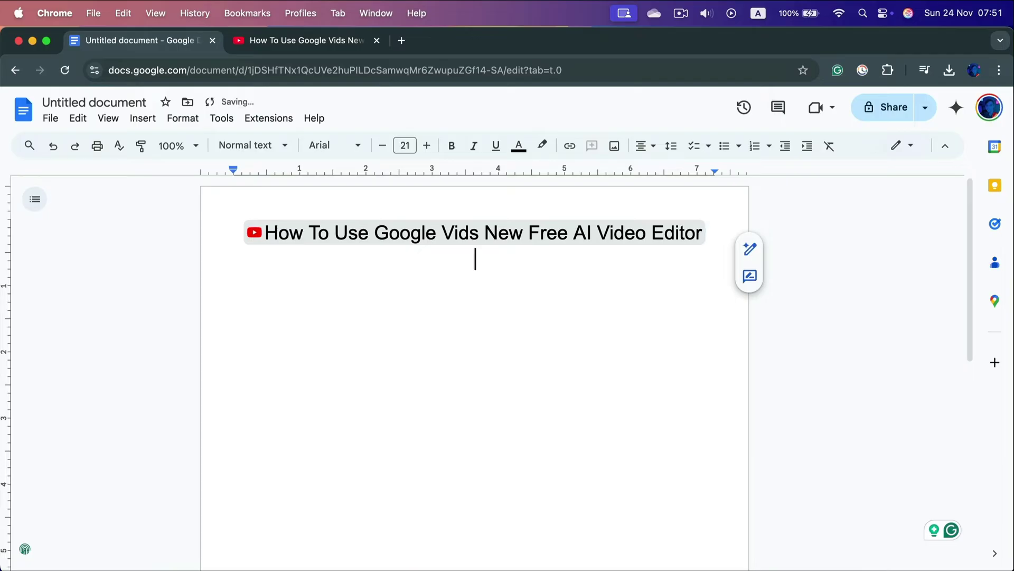
Open the linked YouTube video from the chip's preview card and mute its playback
mouse_move(385, 231)
click(503, 237)
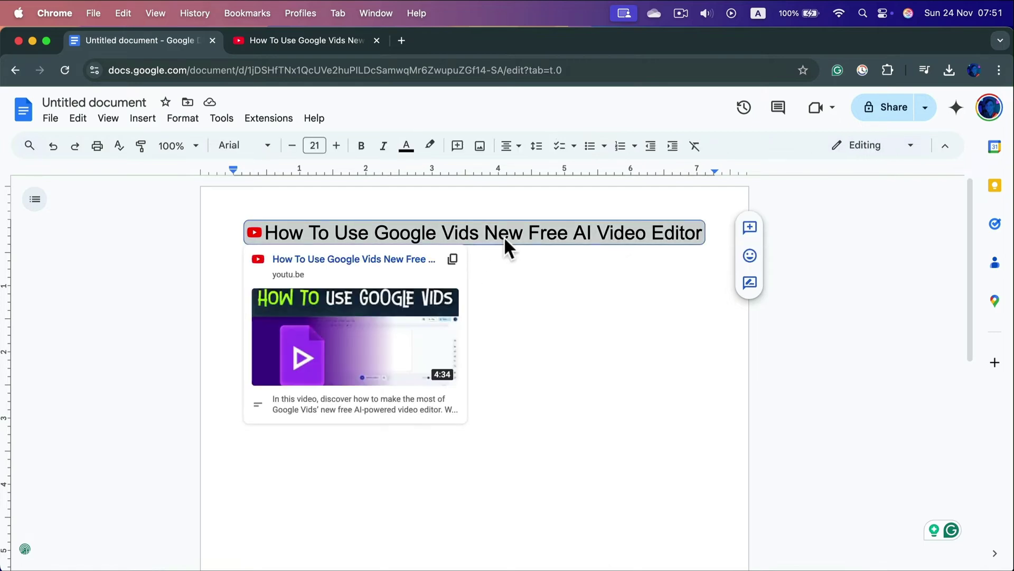
click(416, 263)
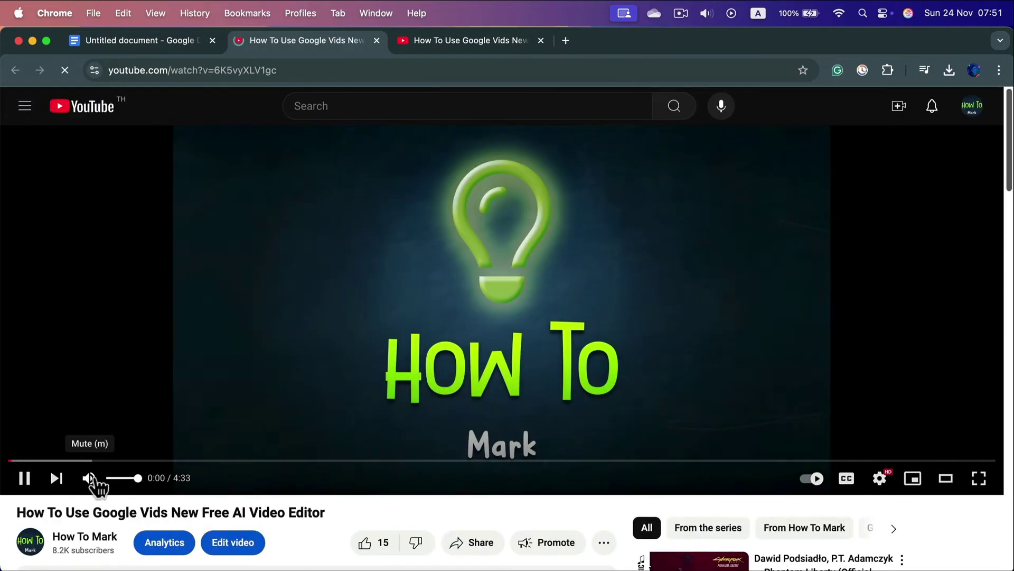
click(89, 478)
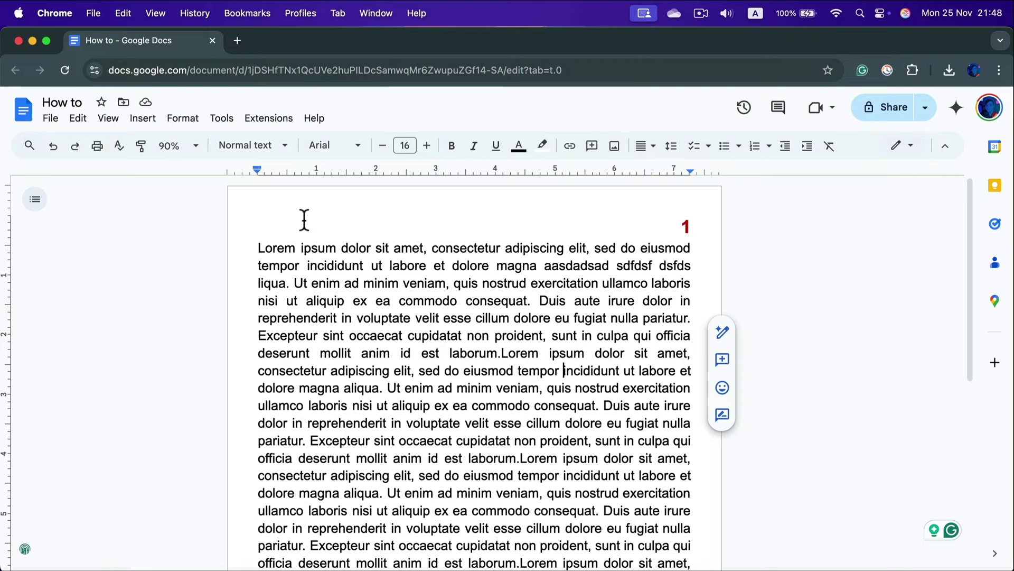
Add the black ornamental border image as a watermark in the How to document, leaving the Faded option off
click(157, 122)
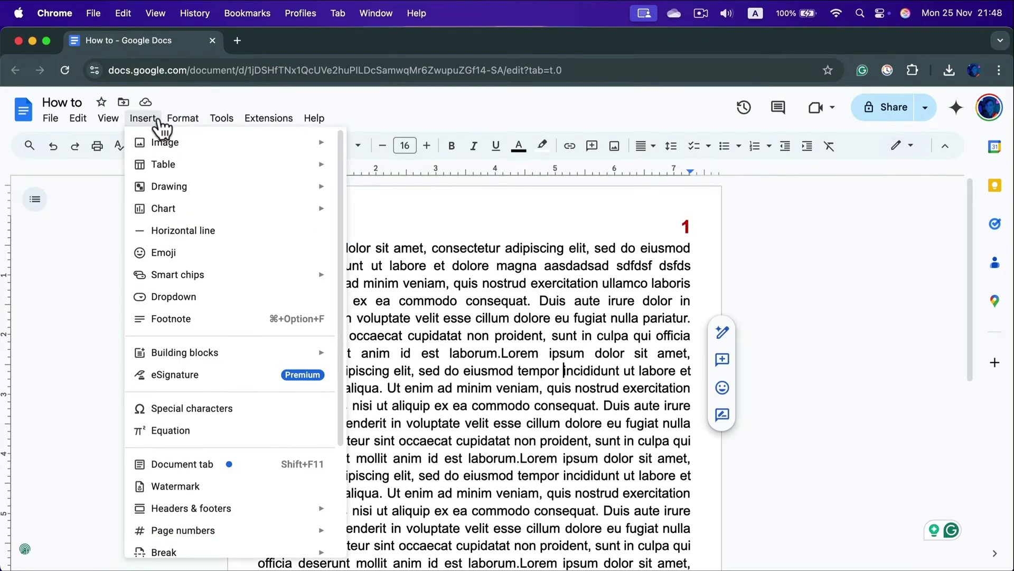
click(189, 487)
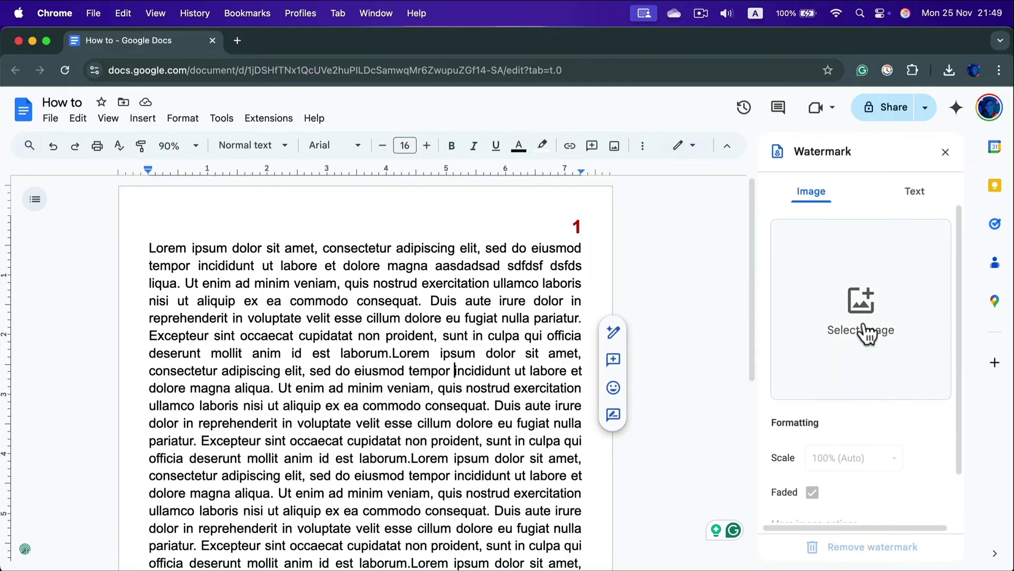
click(845, 288)
drag(475, 356, 474, 351)
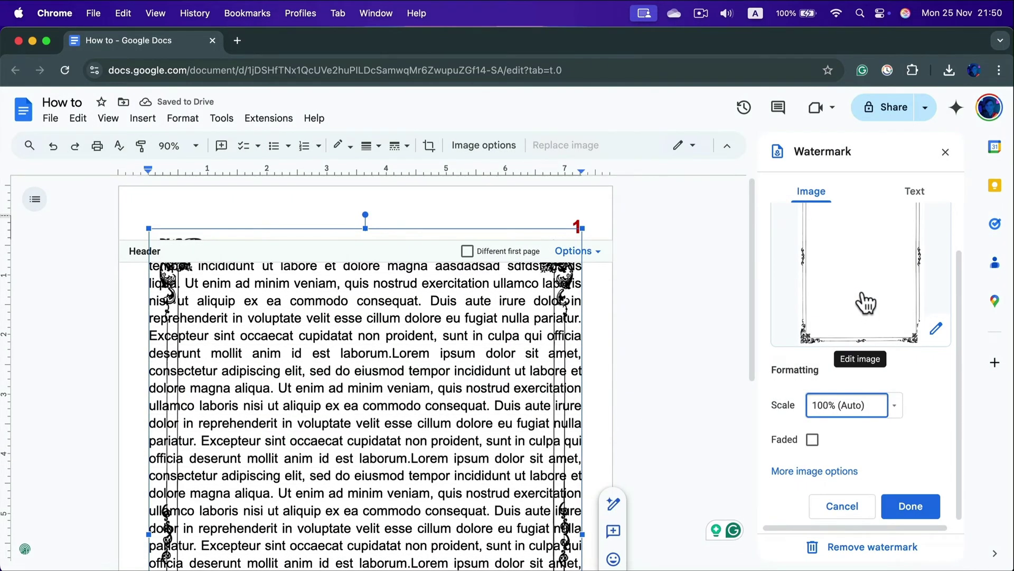
click(813, 440)
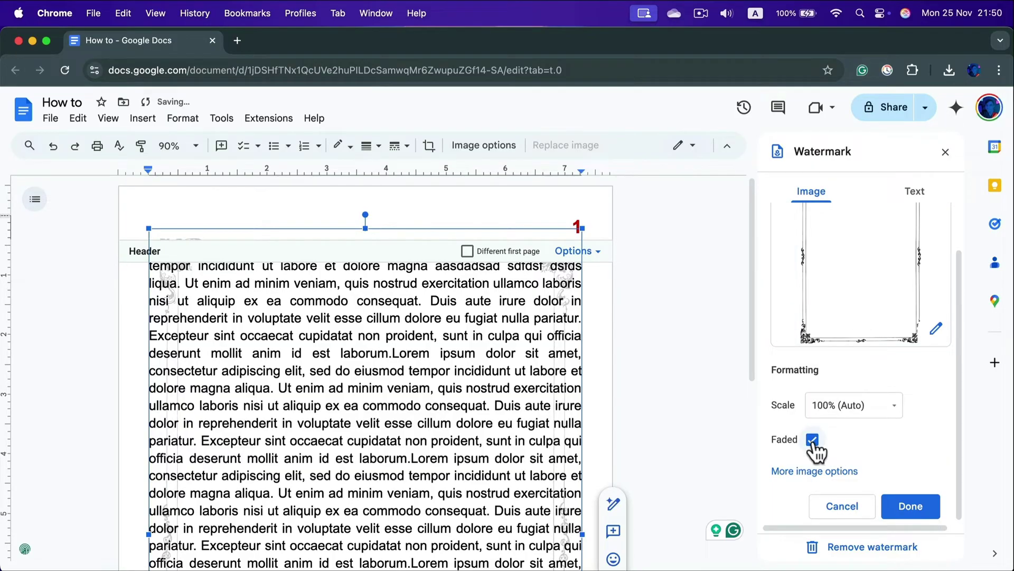
click(813, 440)
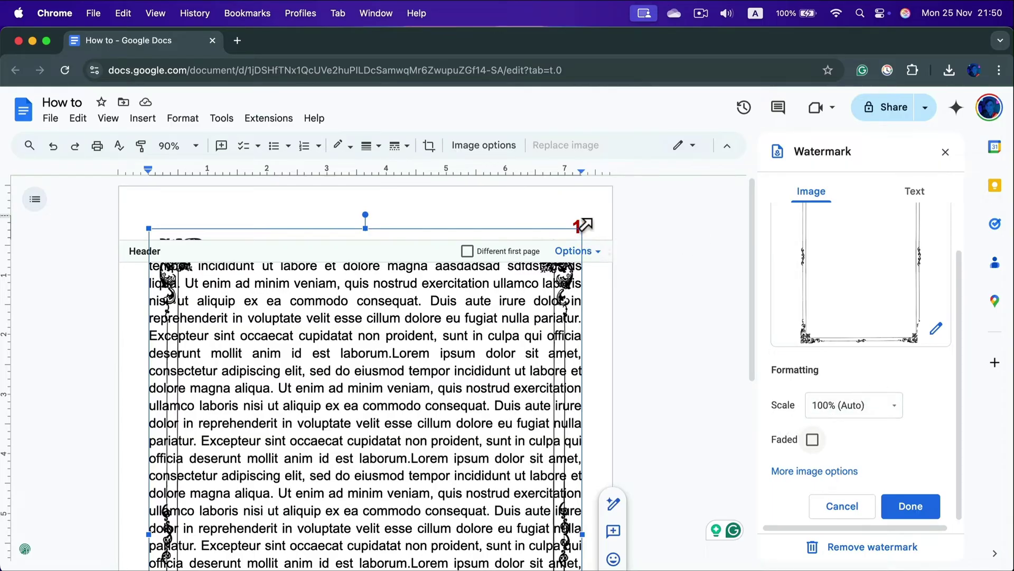
Enlarge the border watermark to about 107% scale and shift it toward the page's left edge
drag(584, 224, 612, 179)
scroll(343, 278, down, 5)
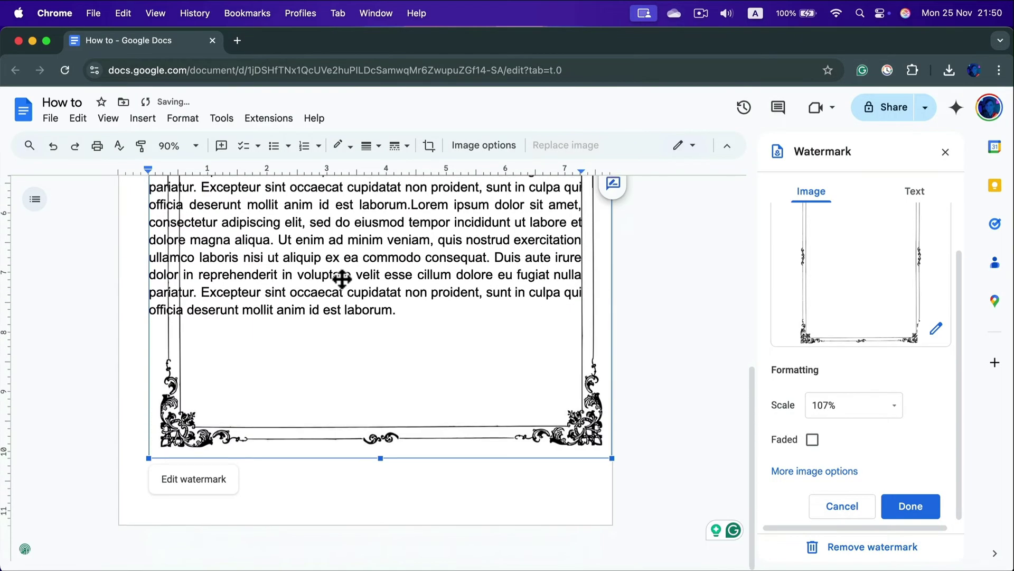
scroll(342, 279, up, 5)
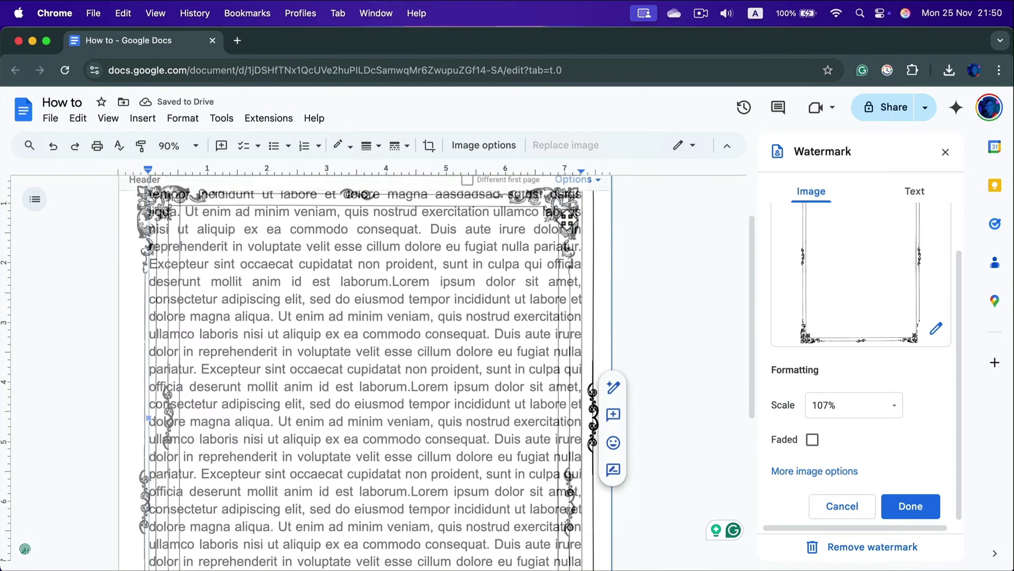
scroll(567, 222, down, 1)
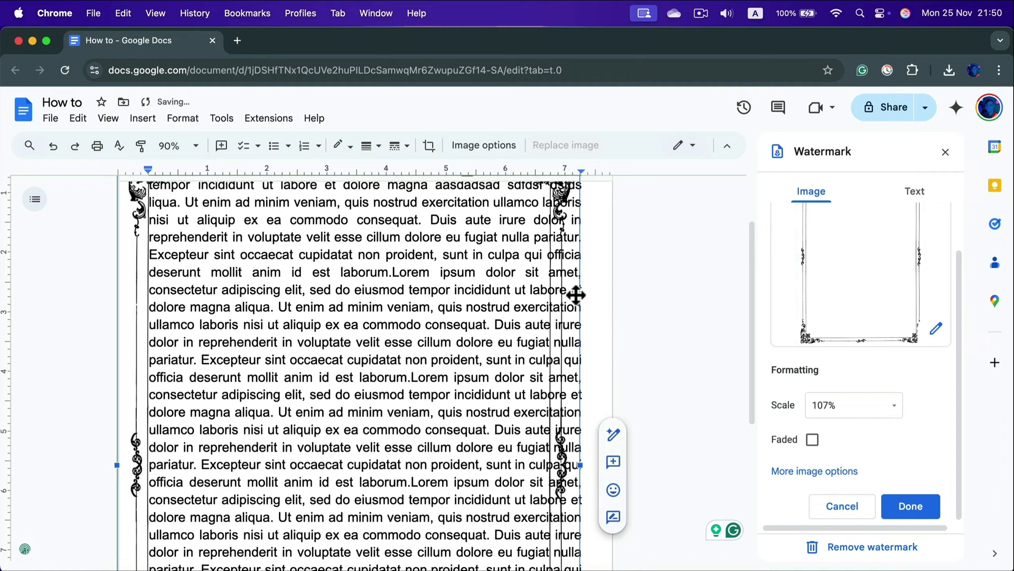
scroll(576, 295, up, 2)
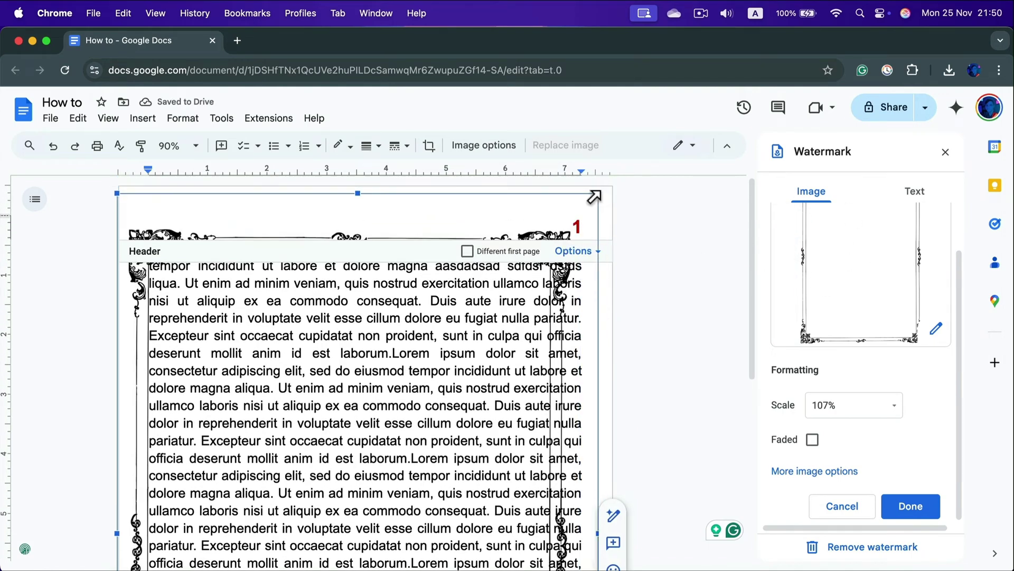
Enlarge the border watermark to about 111% scale and move it to about 0.05 in across and 2.48 in down the page
drag(595, 196, 593, 193)
scroll(581, 185, down, 2)
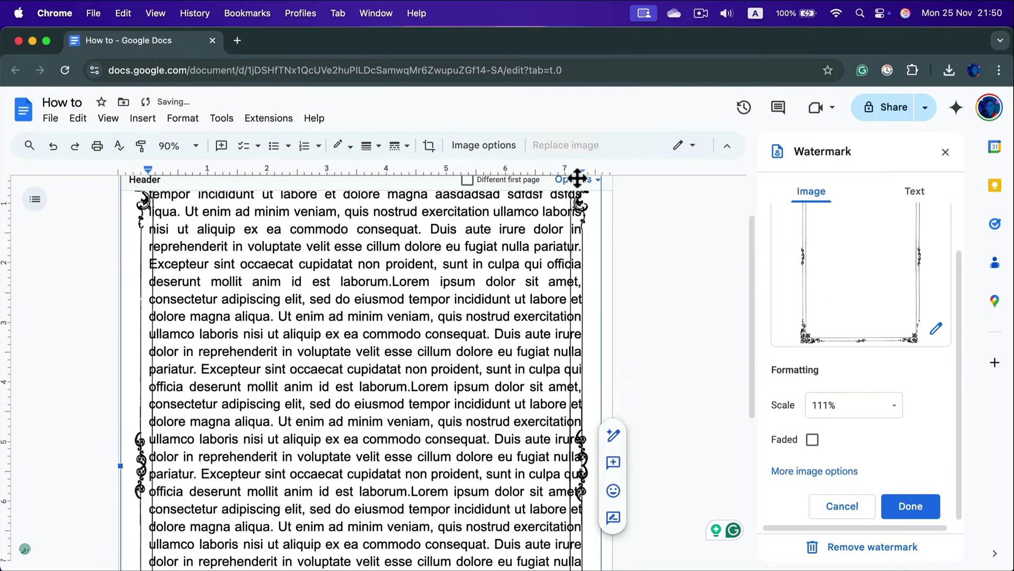
scroll(578, 178, up, 2)
scroll(594, 206, down, 2)
drag(586, 211, 600, 238)
scroll(598, 283, down, 2)
scroll(600, 317, up, 3)
scroll(600, 357, down, 3)
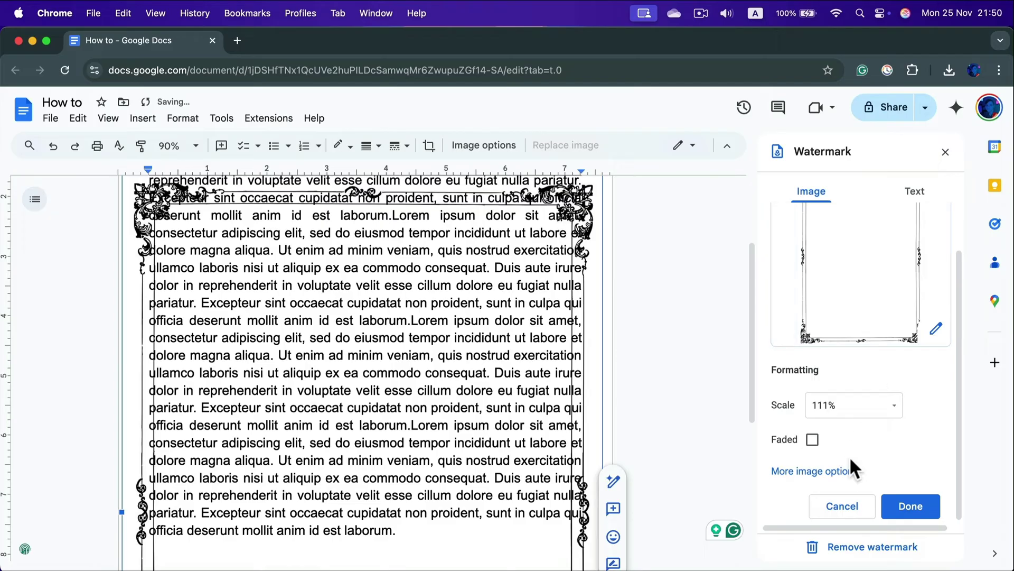
Examine the opacity adjustments and recolor choices in the border watermark's advanced image options
click(794, 472)
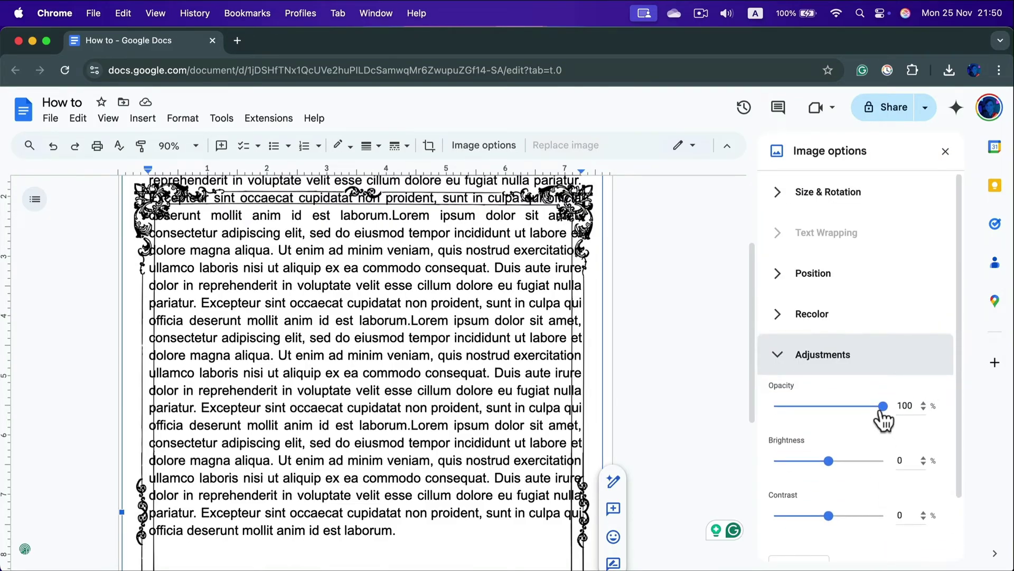
drag(881, 411, 905, 401)
click(784, 351)
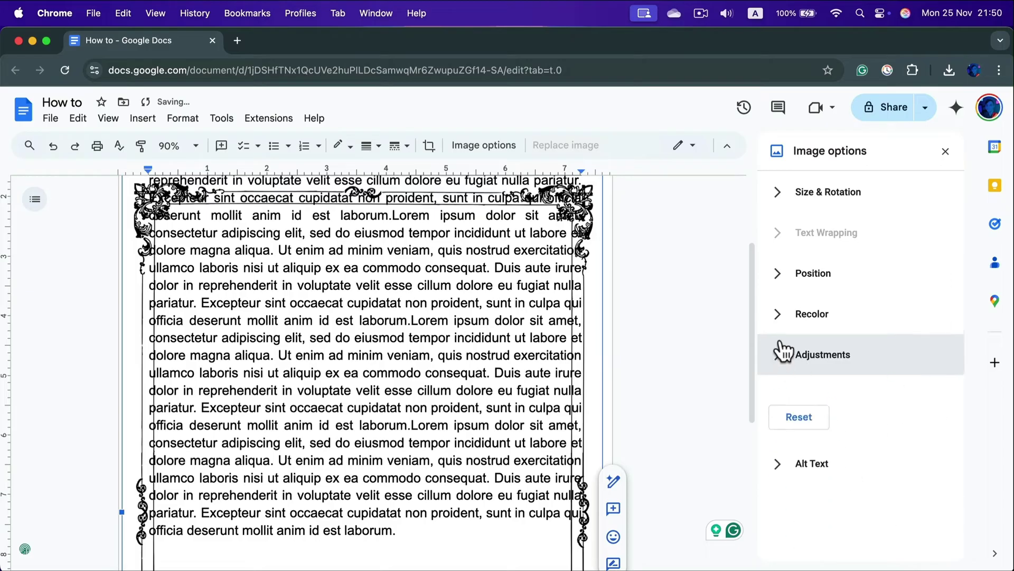
click(781, 314)
click(818, 351)
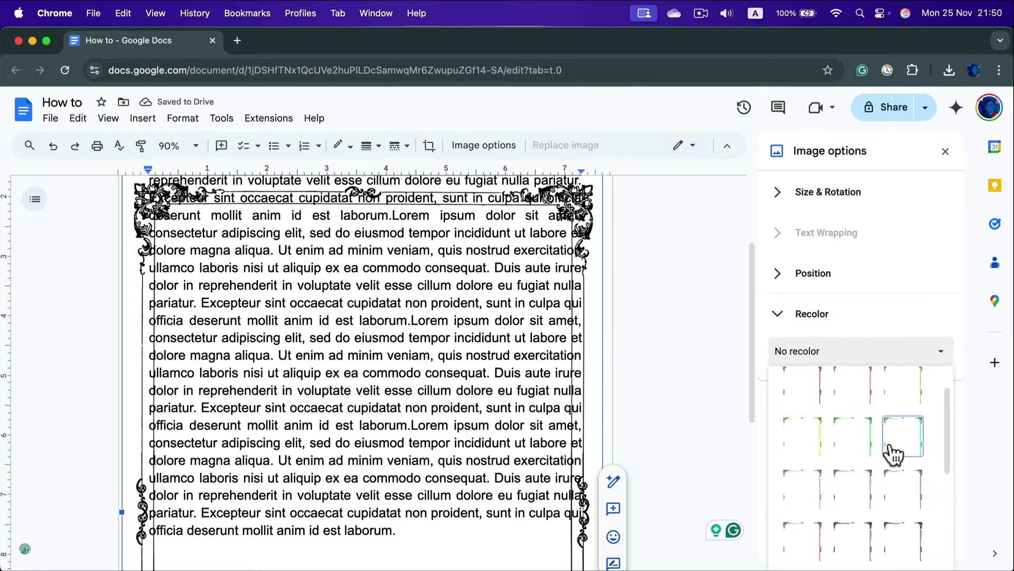
click(776, 314)
Set the border watermark's position relative to the page's top-left corner to X 0 in and Y 0 in
click(790, 274)
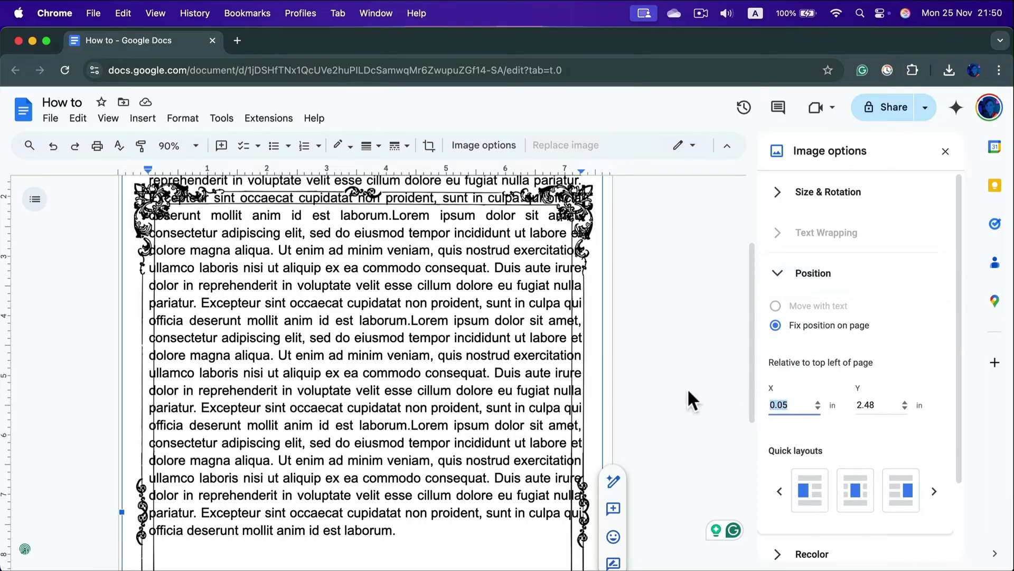
key(BackSpace)
key(BackSpace)
key(BackSpace)
click(883, 403)
text(0)
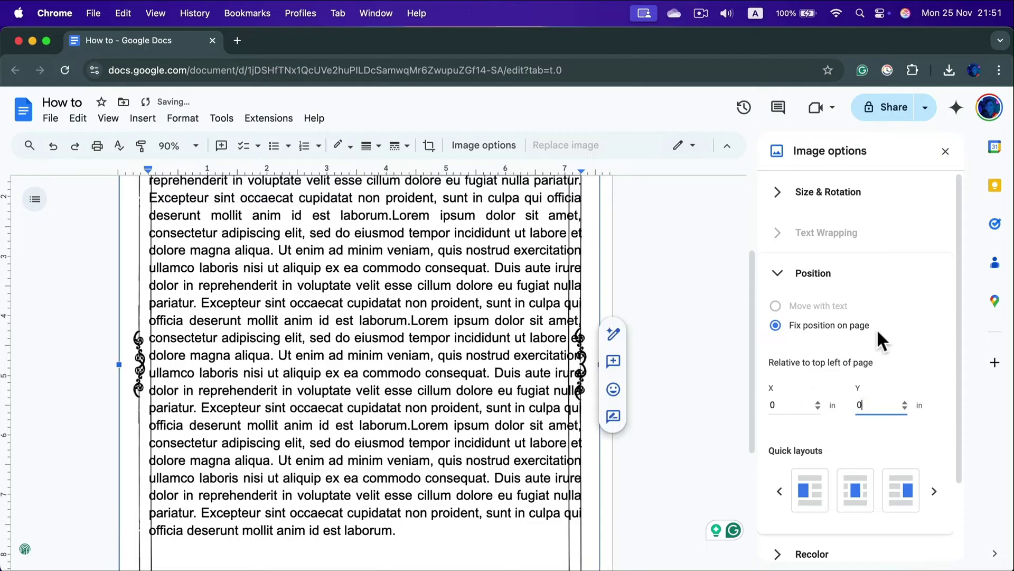
scroll(528, 363, up, 3)
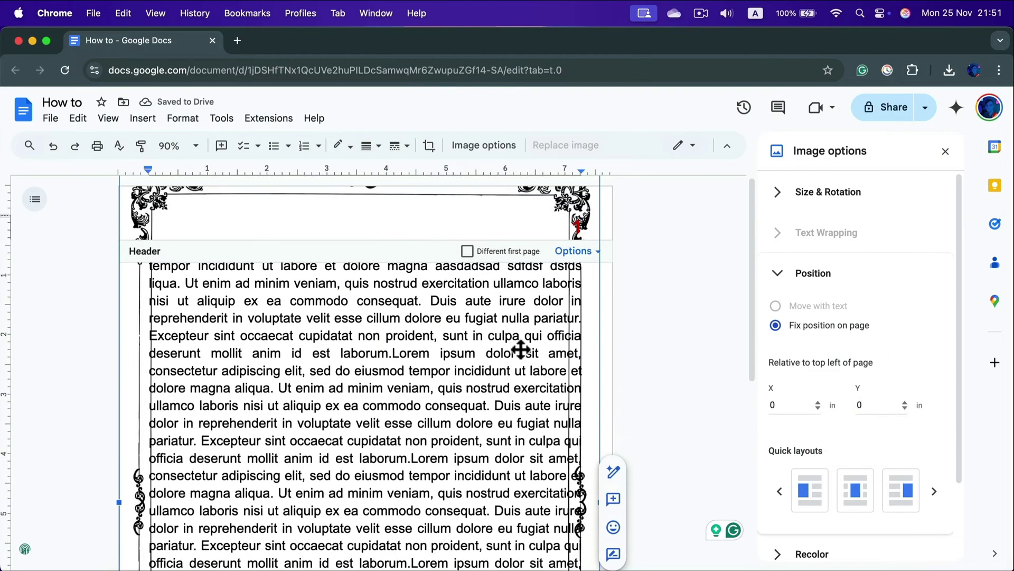
scroll(605, 280, down, 8)
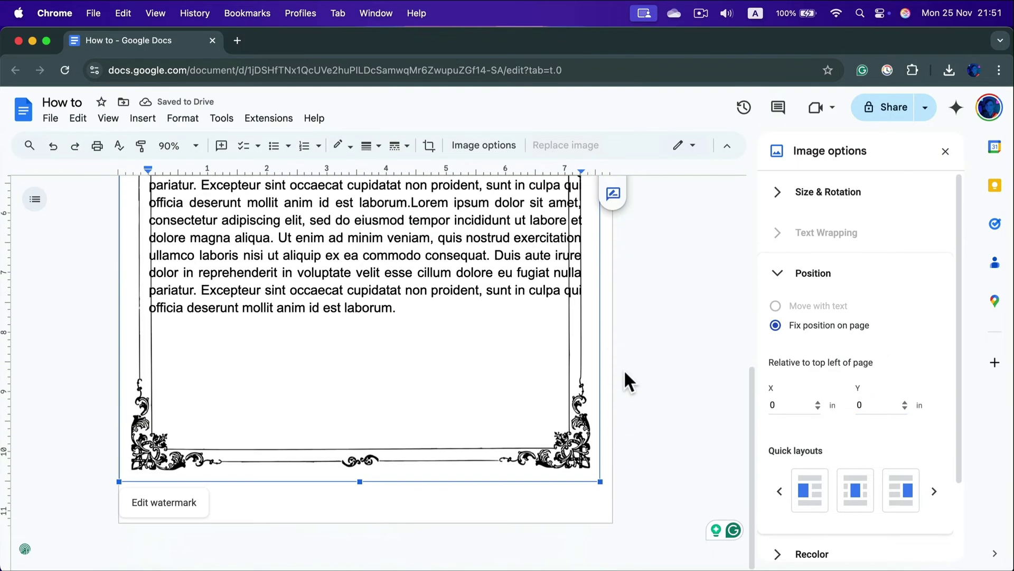
scroll(619, 419, down, 8)
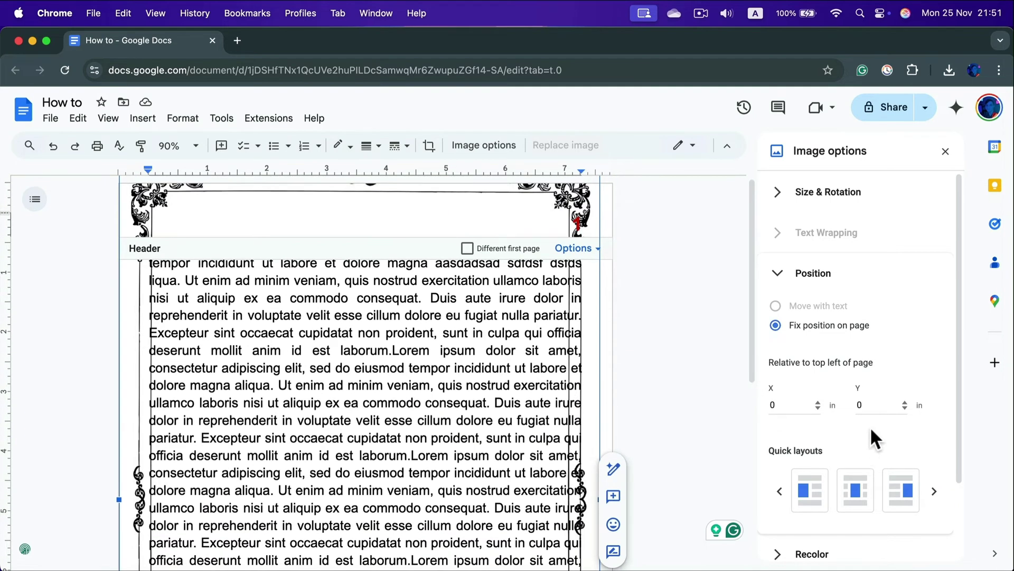
Apply the centered quick layout to the border watermark and check its placement from page top to bottom
click(870, 494)
scroll(555, 355, down, 7)
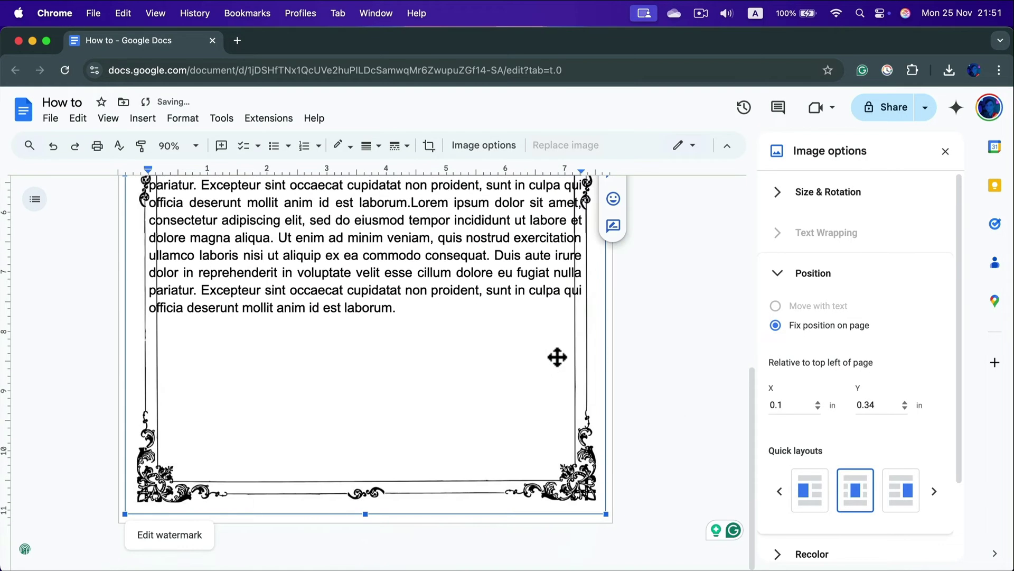
scroll(673, 343, up, 7)
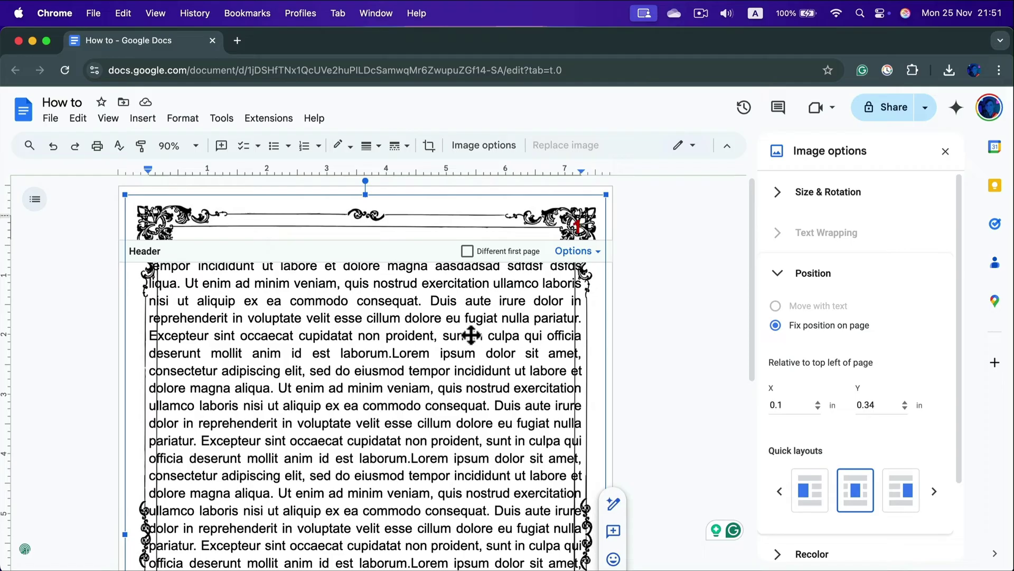
Close the border watermark's image options, return to the body text and check how the text overlaps the border down the page
click(946, 159)
click(946, 158)
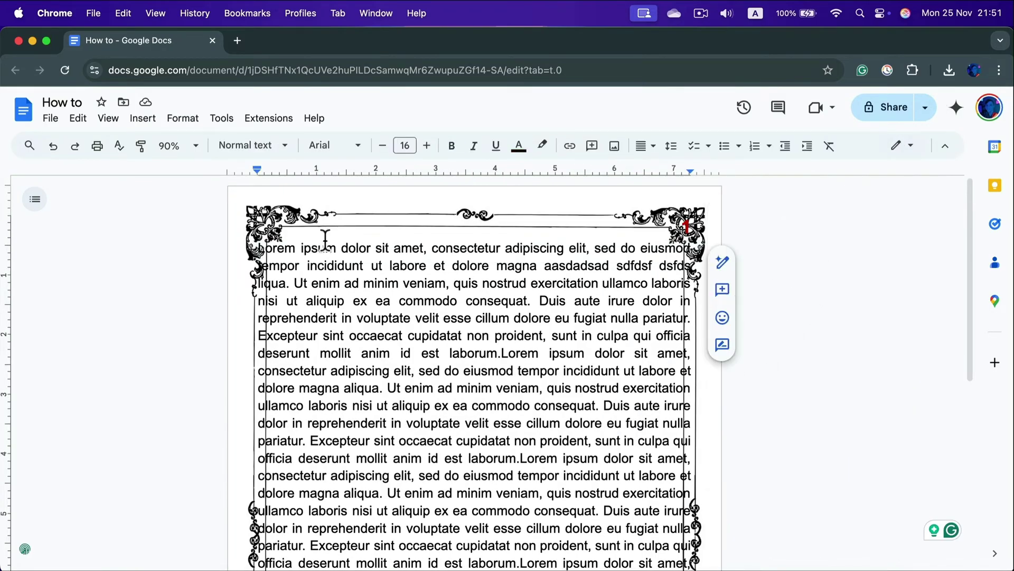
double_click(262, 211)
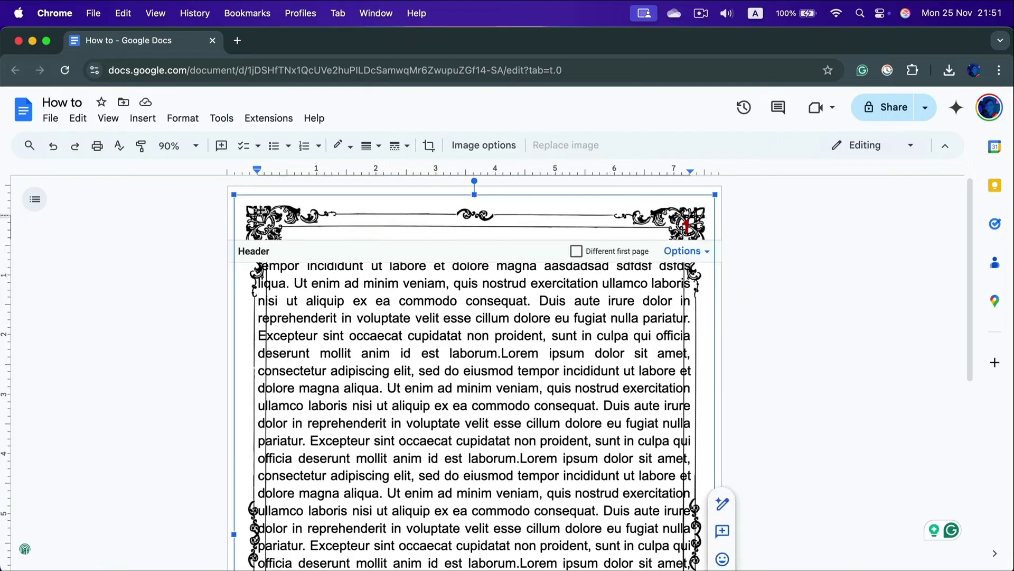
click(175, 233)
click(255, 291)
click(578, 318)
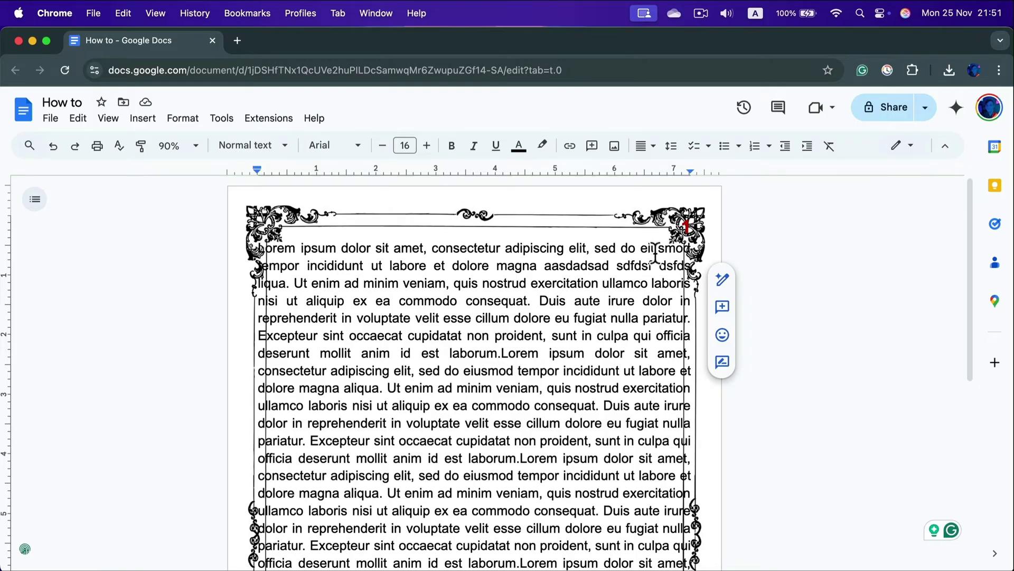
scroll(663, 275, down, 5)
scroll(623, 464, down, 2)
scroll(537, 403, up, 7)
Set the top, bottom, left and right page margins to 1 inch for this tab
click(51, 119)
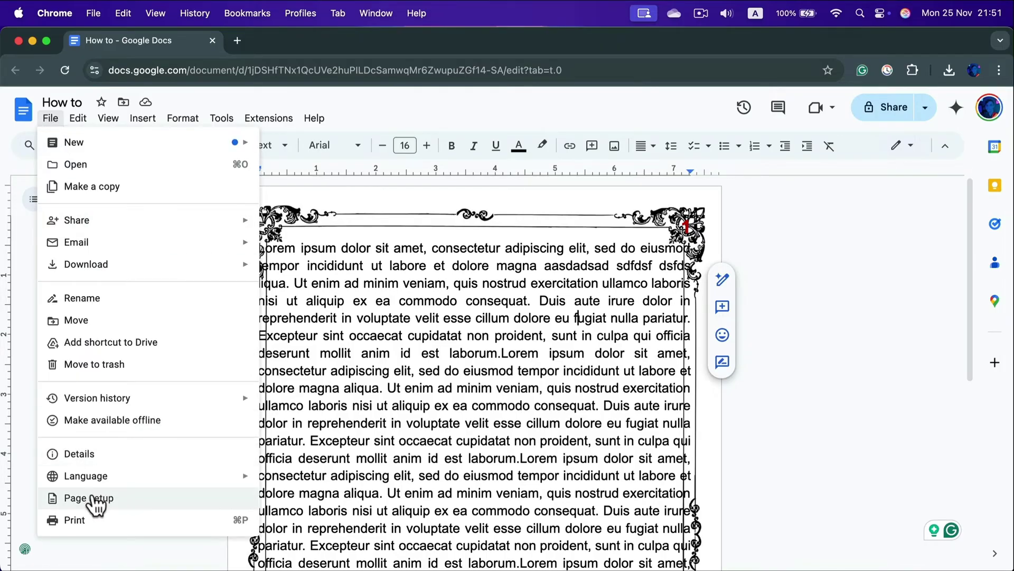
click(93, 499)
click(424, 434)
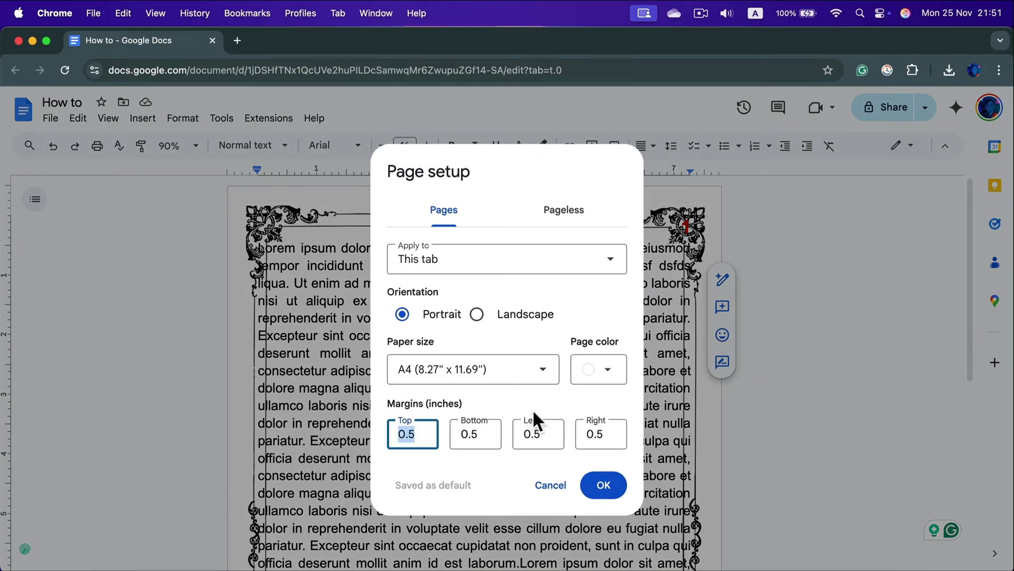
text(1)
key(Tab)
text(1)
key(Tab)
text(1)
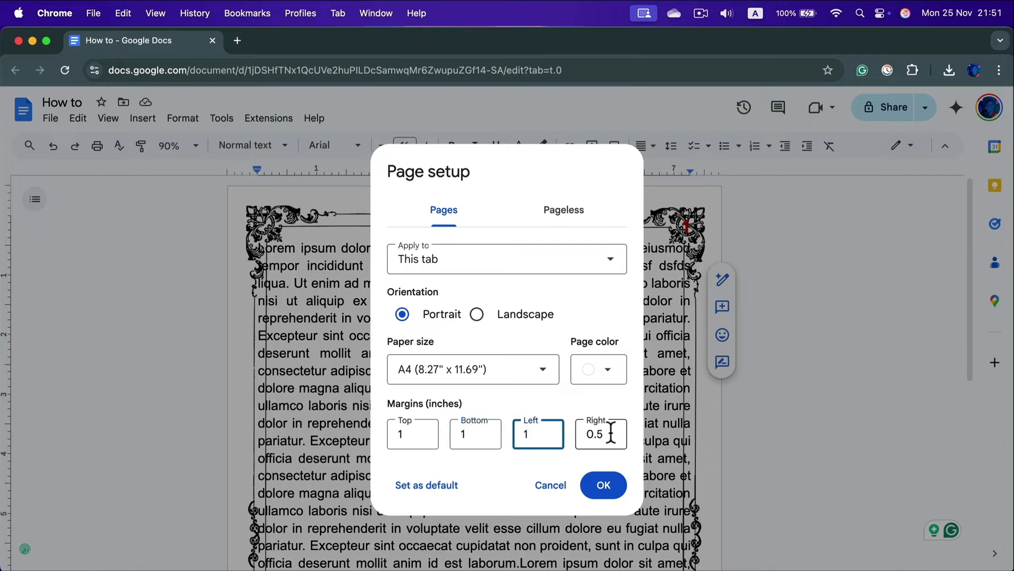
key(Tab)
text(1)
click(608, 484)
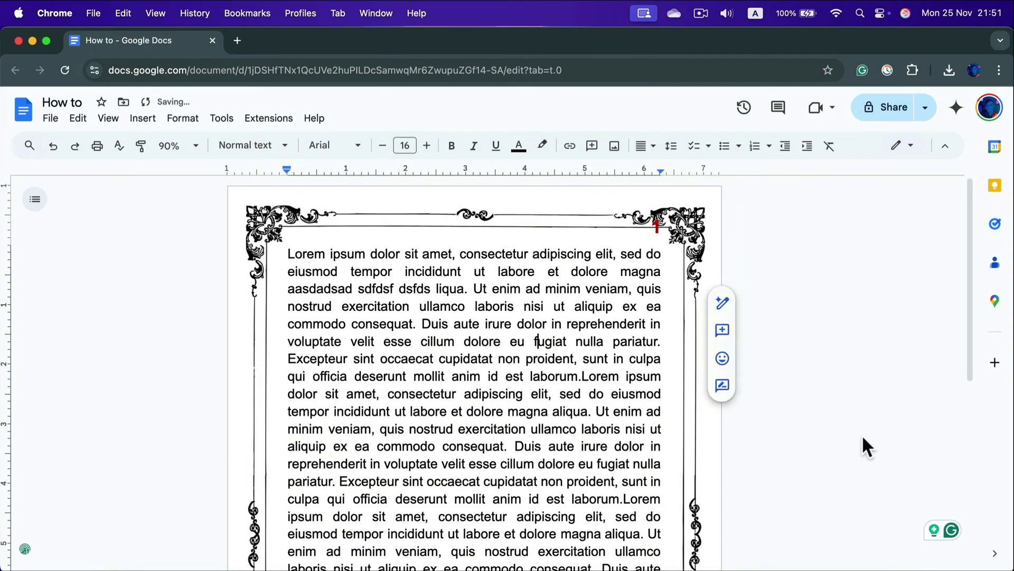
Add blank lines after the last paragraph on the first page to continue onto a second page
scroll(856, 311, down, 6)
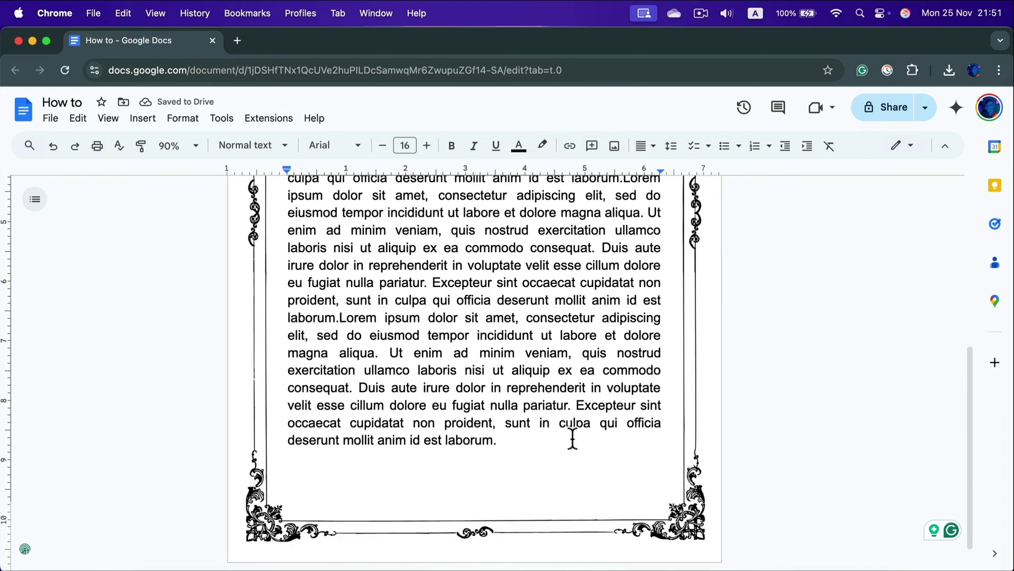
click(573, 438)
key(Return)
key(Return)
key(Return)
key(Return)
key(Return)
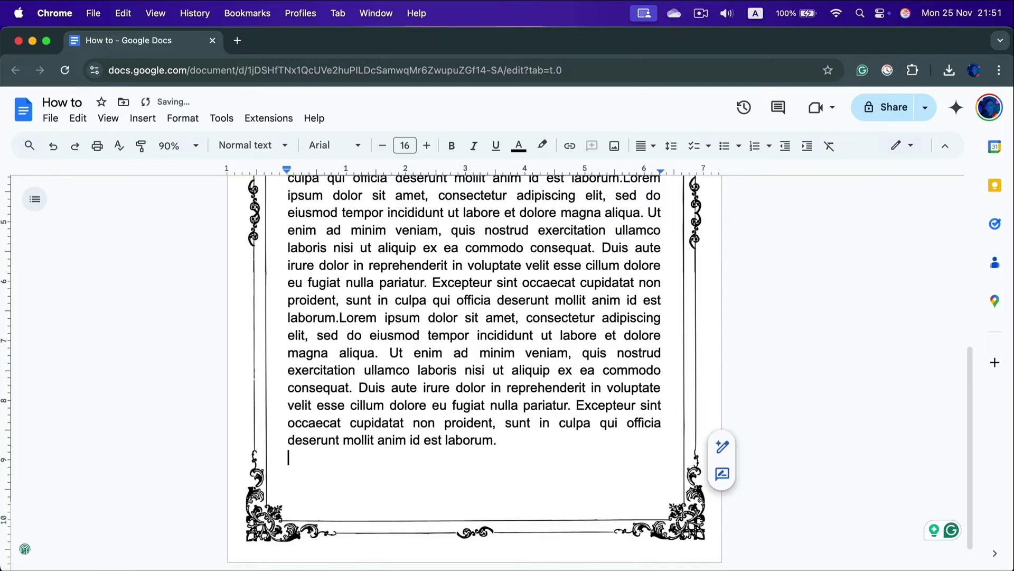
Examine the ornamental border on the second page from top to bottom and compare it with the first page
scroll(592, 420, down, 2)
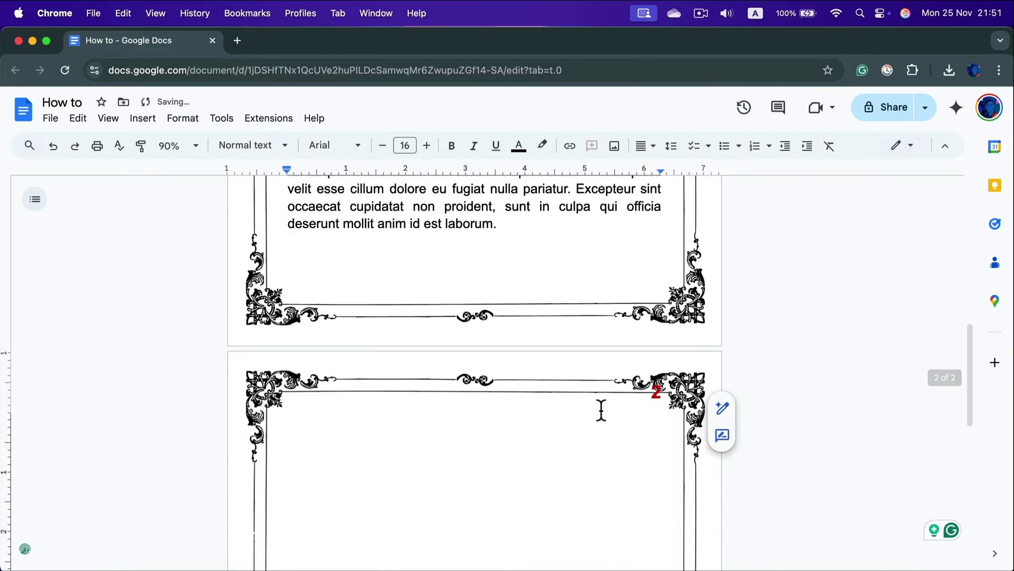
scroll(623, 385, down, 4)
scroll(582, 413, down, 5)
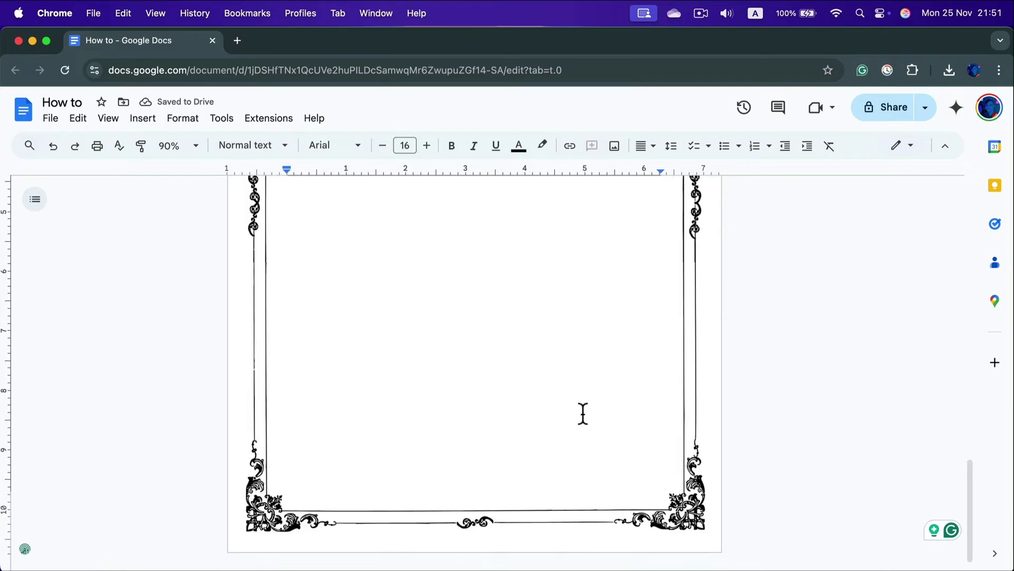
scroll(462, 379, up, 6)
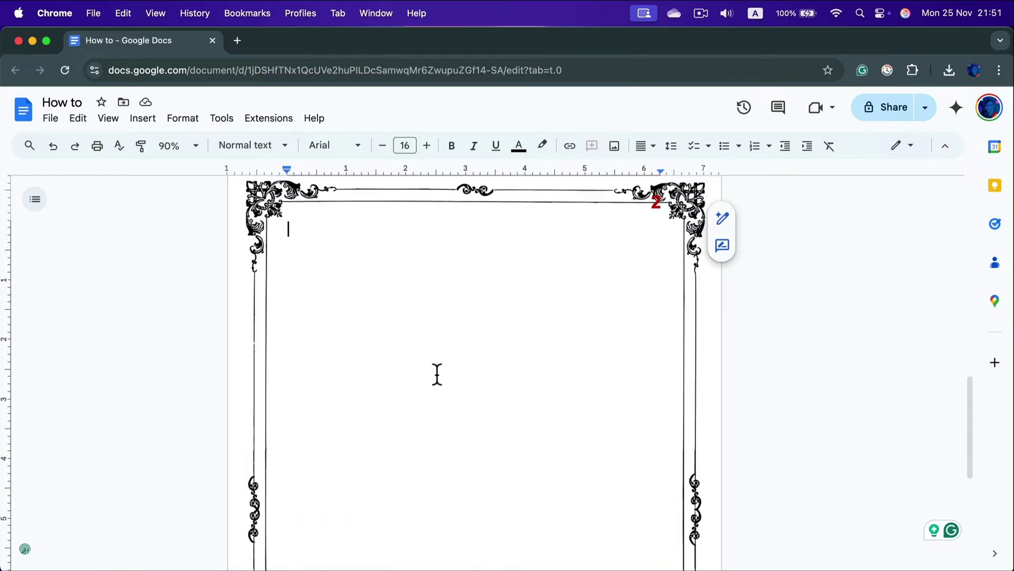
scroll(363, 339, down, 2)
scroll(364, 367, up, 4)
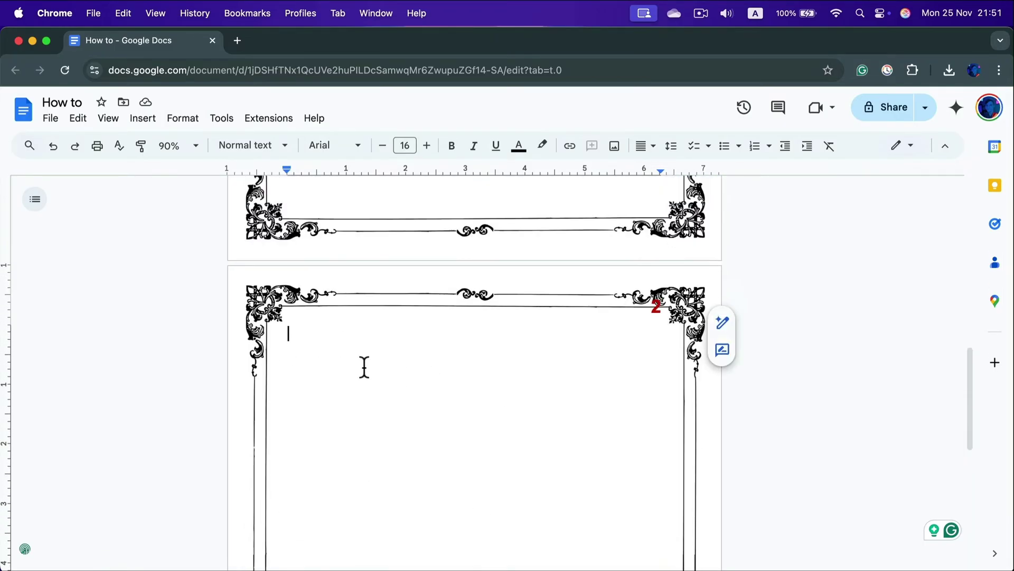
scroll(379, 367, up, 5)
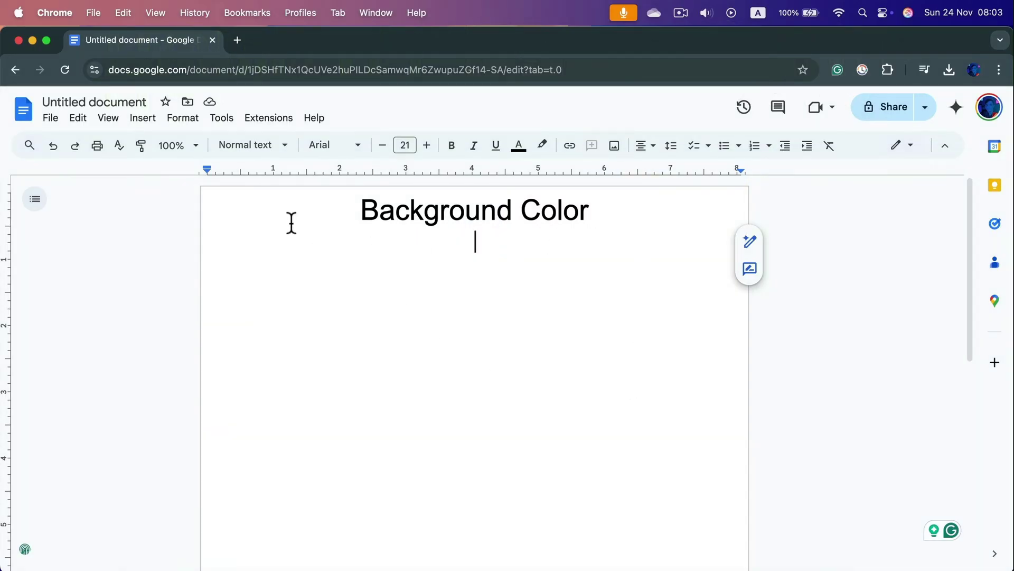
Choose light yellow as the page color in the page setup of the Background Color document
click(50, 118)
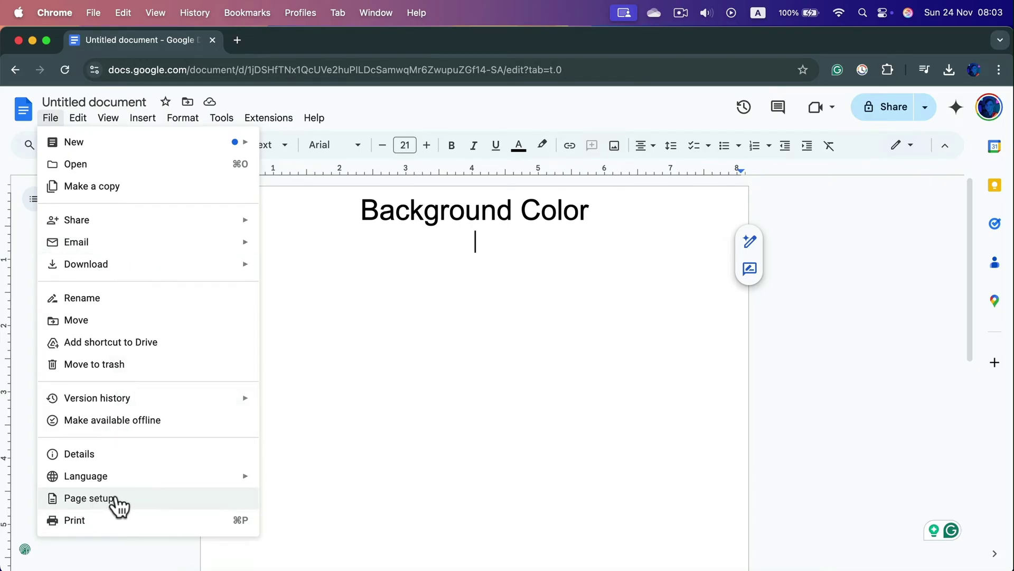
click(116, 501)
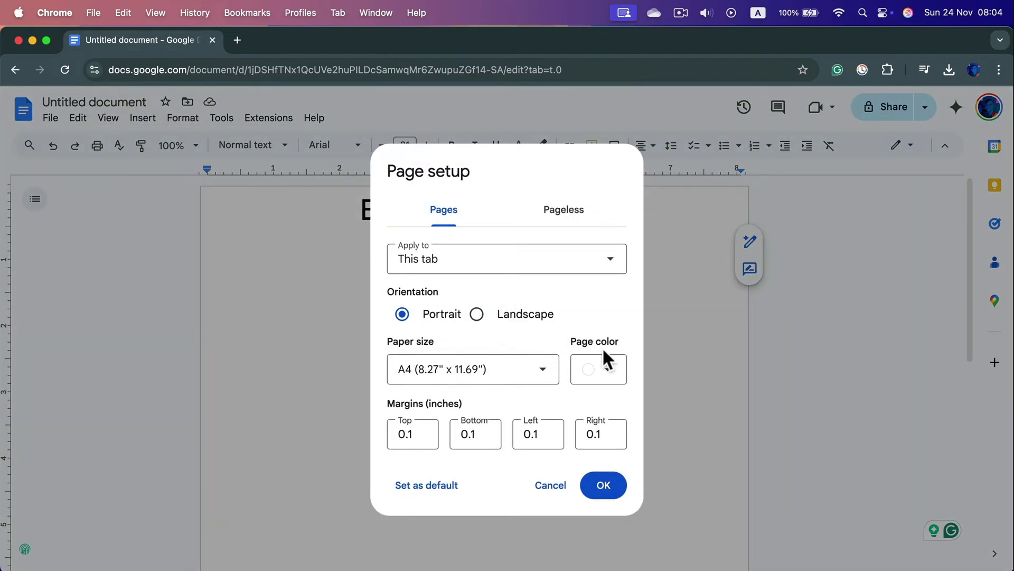
click(610, 373)
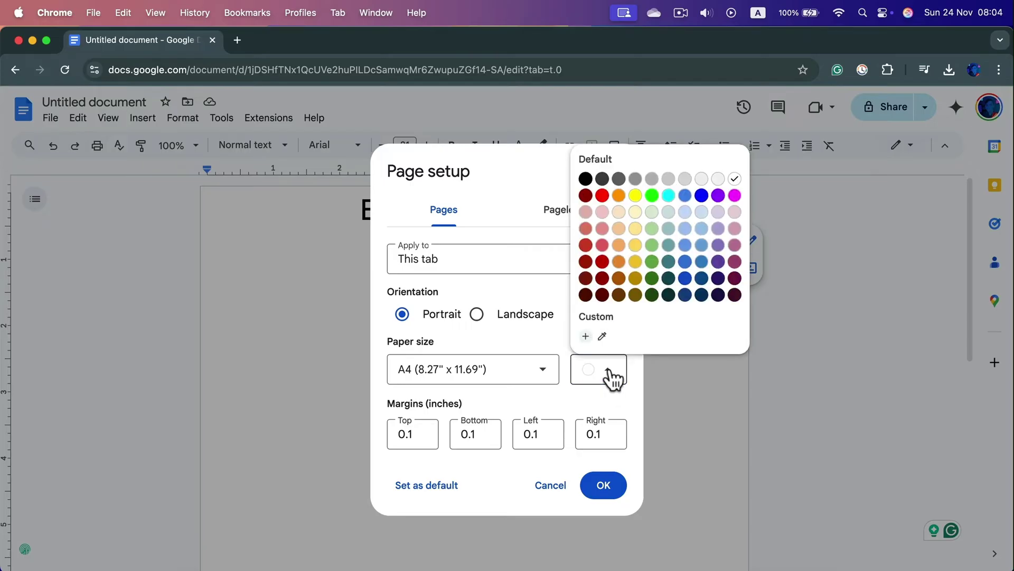
click(636, 213)
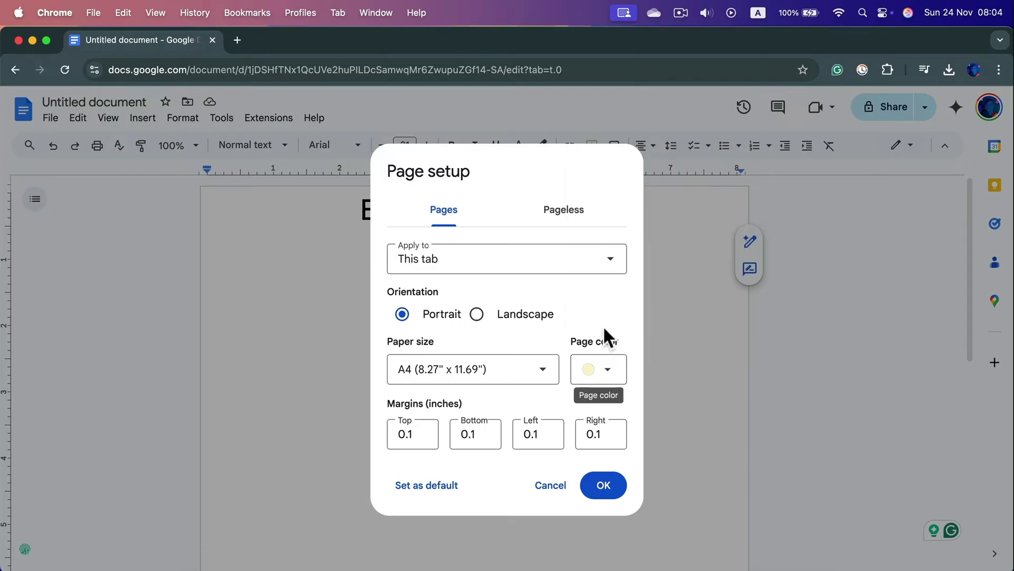
Create the custom page color Pale grey #dbdbdb and apply it to the page
click(607, 369)
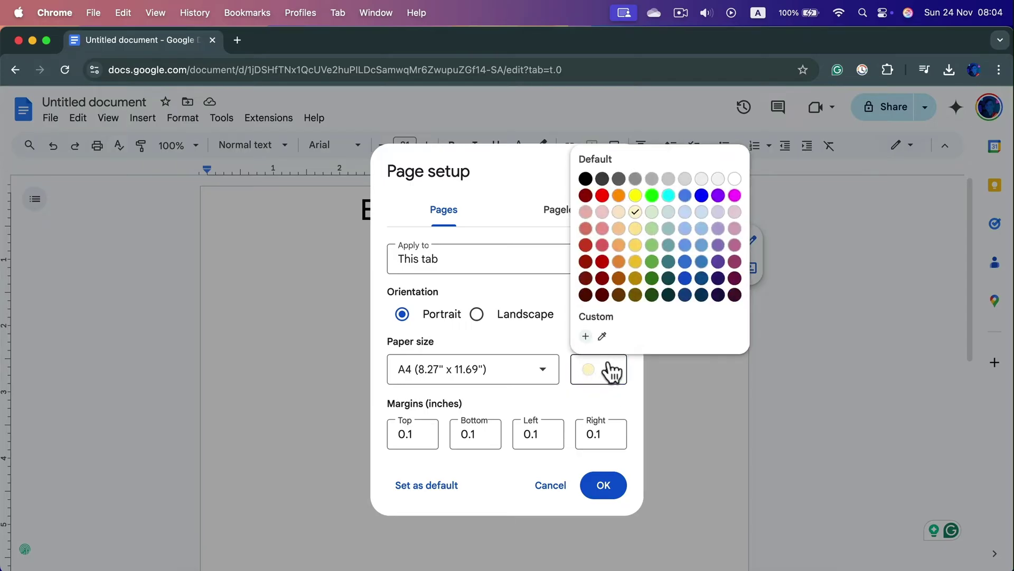
click(585, 336)
drag(649, 134, 557, 124)
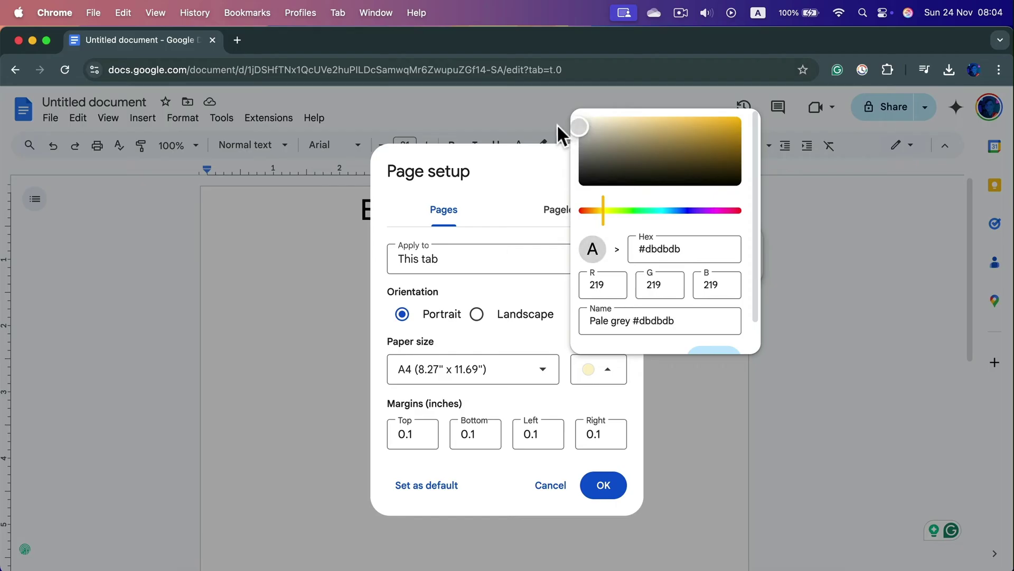
click(557, 123)
click(594, 371)
scroll(713, 315, down, 1)
click(708, 330)
click(612, 370)
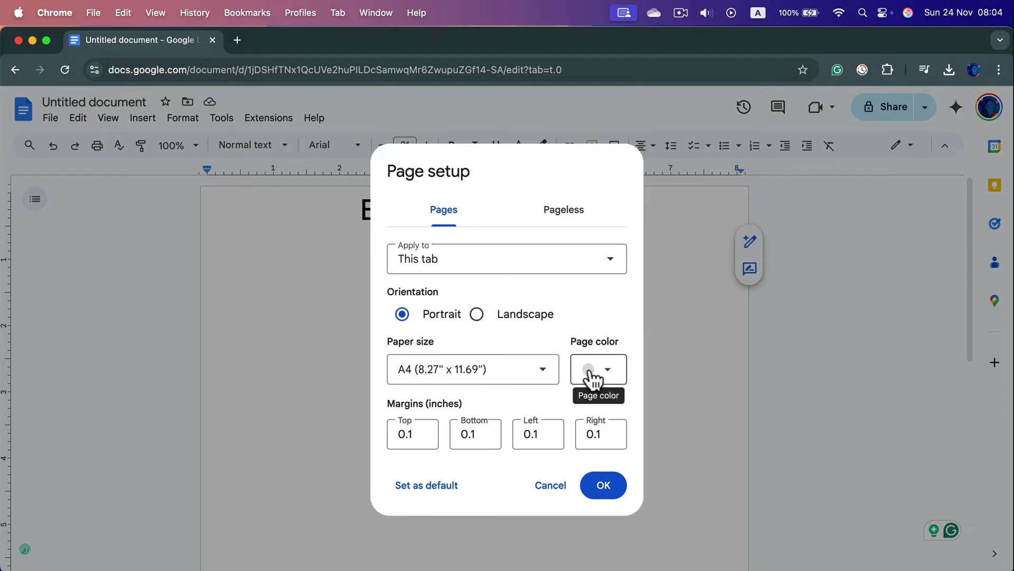
click(605, 486)
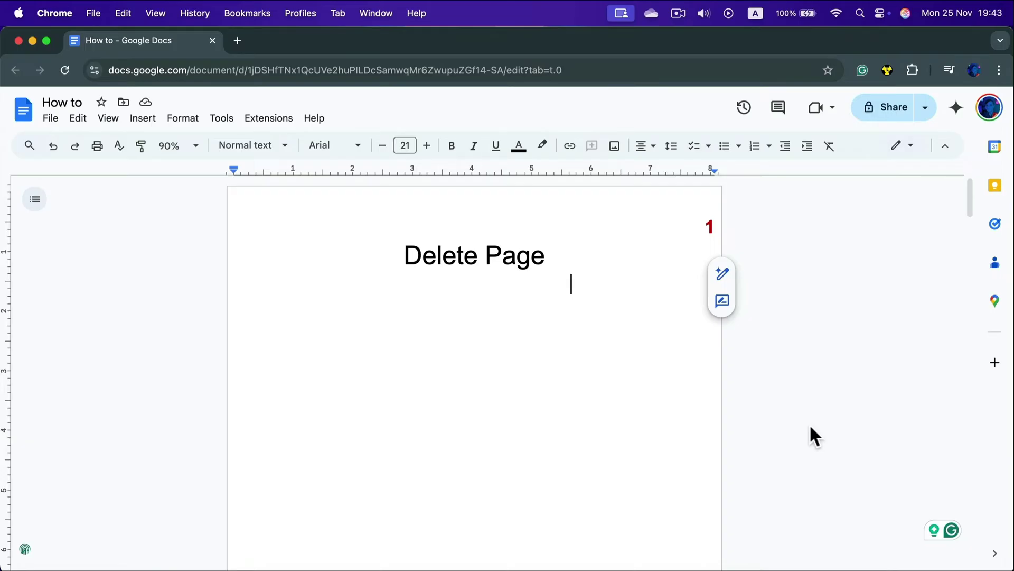
On the blank fifth page of the Delete Page document, add empty lines until the text cursor reaches the sixth page
scroll(612, 427, down, 5)
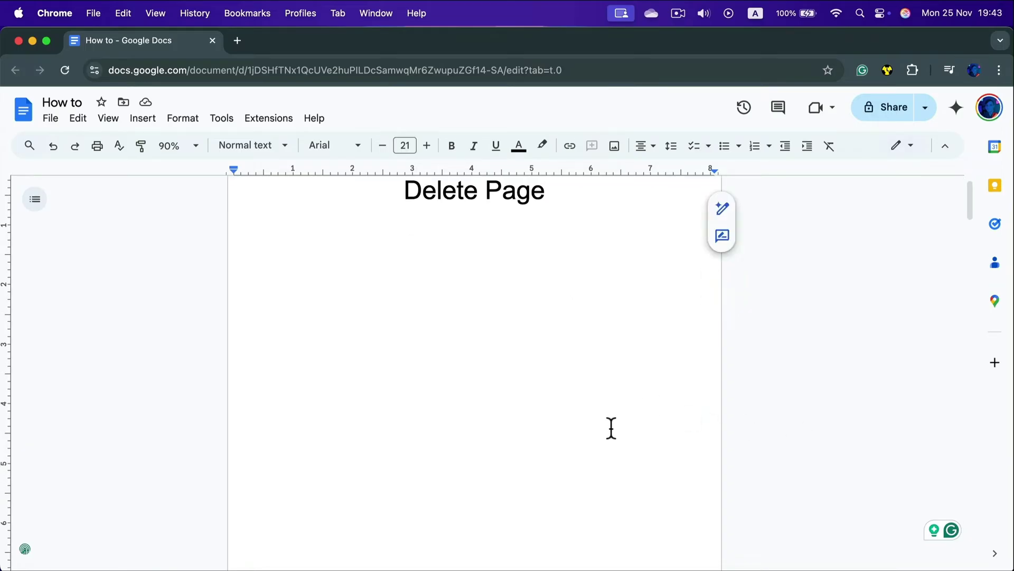
scroll(625, 428, up, 5)
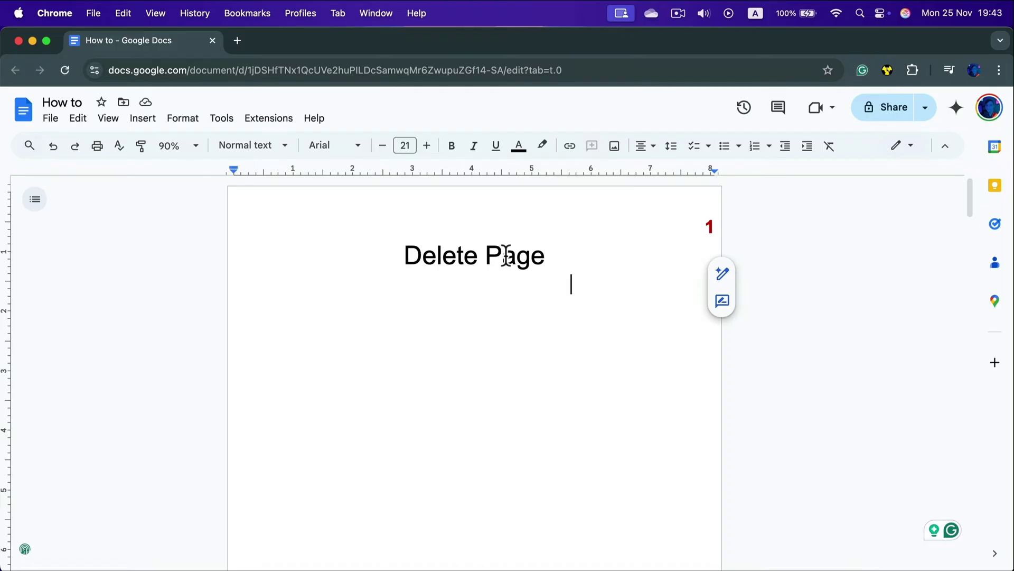
scroll(593, 326, down, 5)
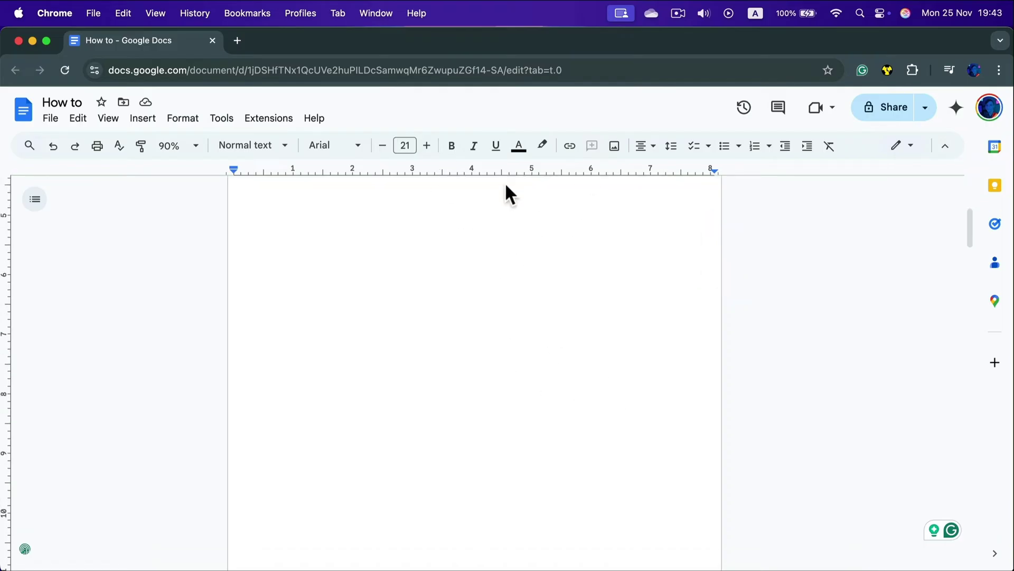
scroll(497, 384, down, 20)
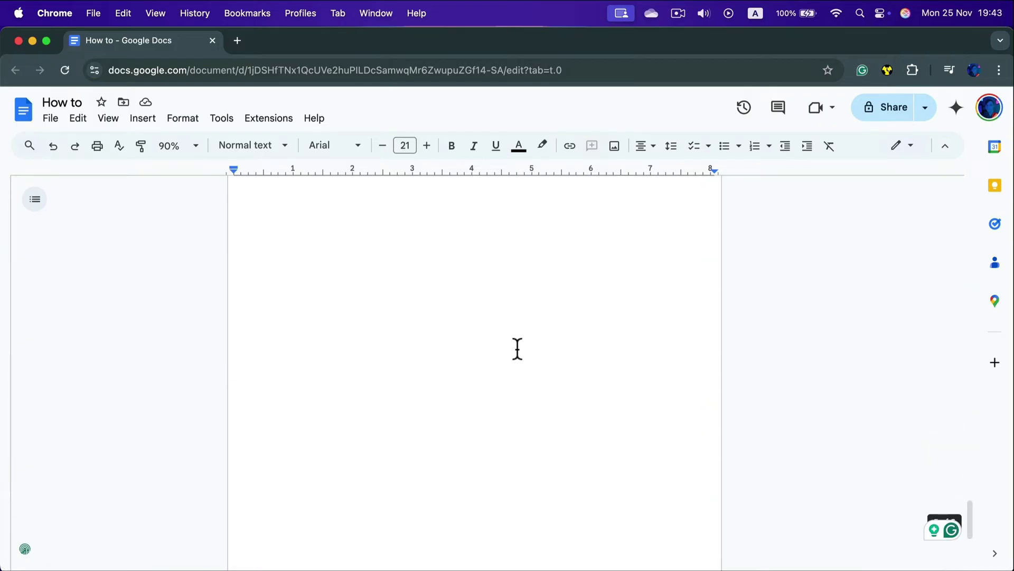
scroll(523, 369, up, 3)
click(528, 407)
scroll(893, 380, down, 3)
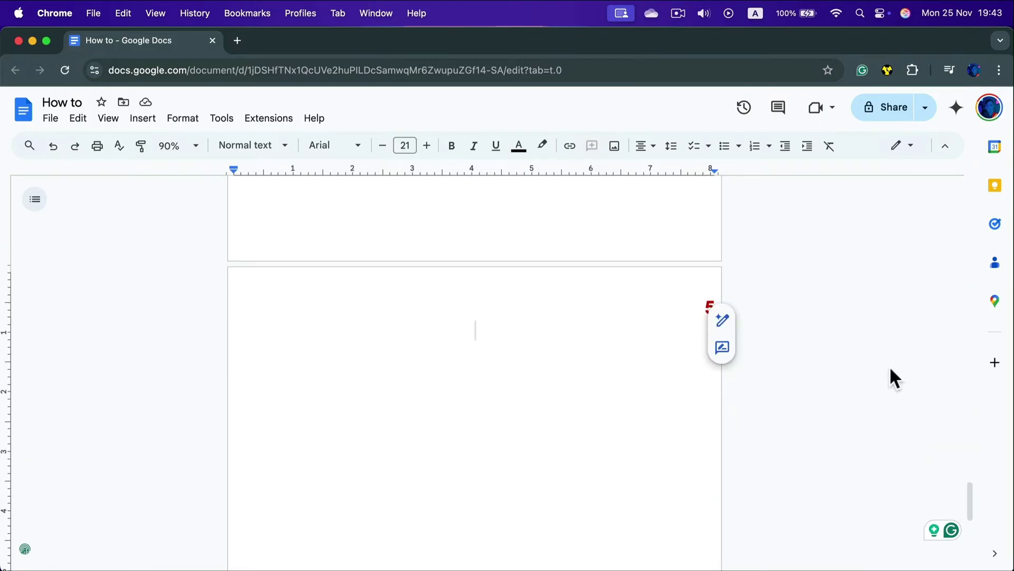
key(Return)
key(Return)
key(Return)
key(Return)
key(Return)
key(Return)
key(Return)
key(Return)
key(Return)
key(Return)
key(Return)
key(Return)
key(Return)
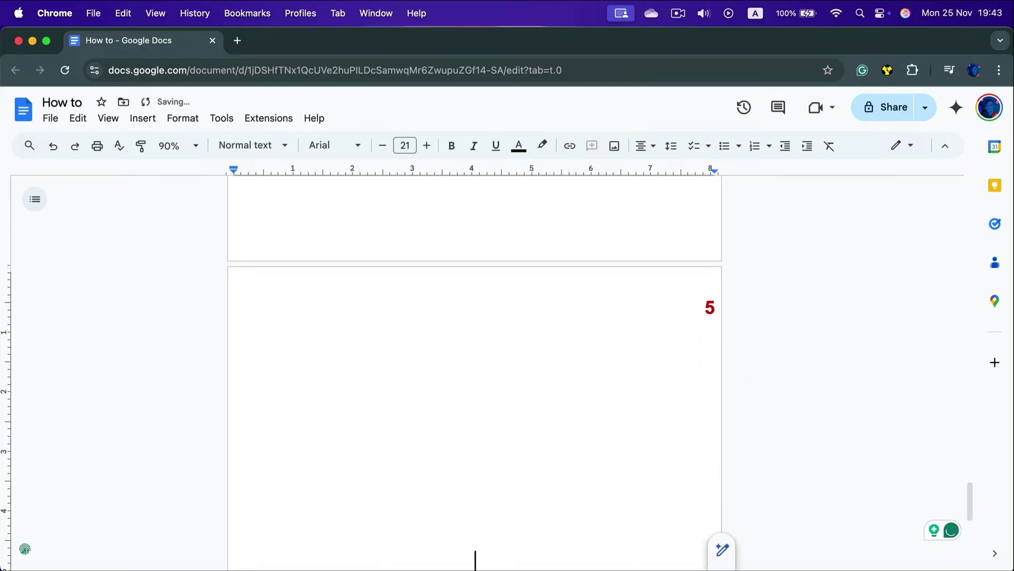
key(Return)
key(Return)
key(Return)
key(Return)
key(Return)
key(Return)
key(Return)
key(Return)
key(Return)
key(Return)
key(Return)
key(Return)
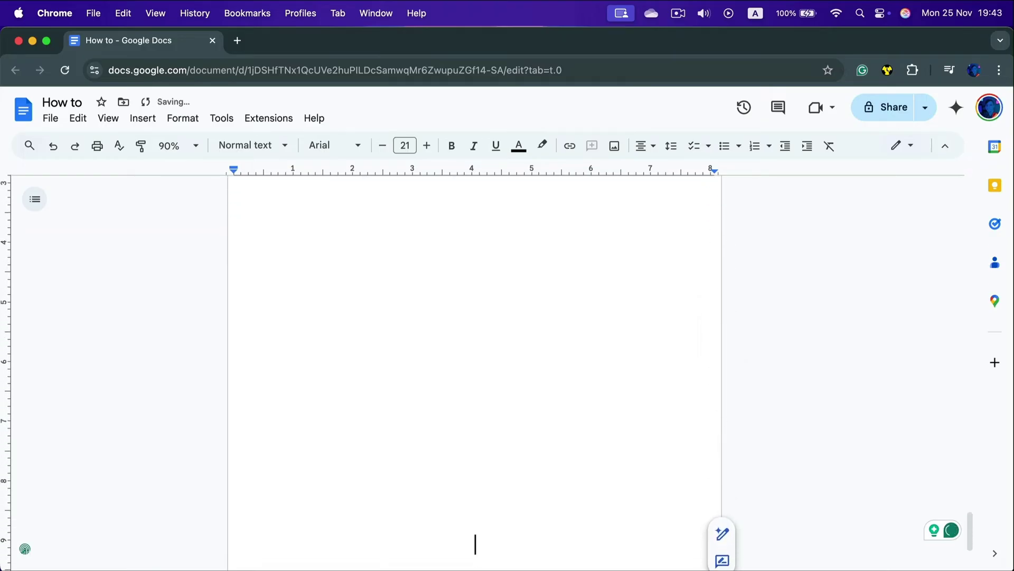
key(Return)
key(Return)
key(Return)
key(Return)
key(Return)
key(Return)
key(Return)
key(Return)
key(Return)
key(Return)
key(Return)
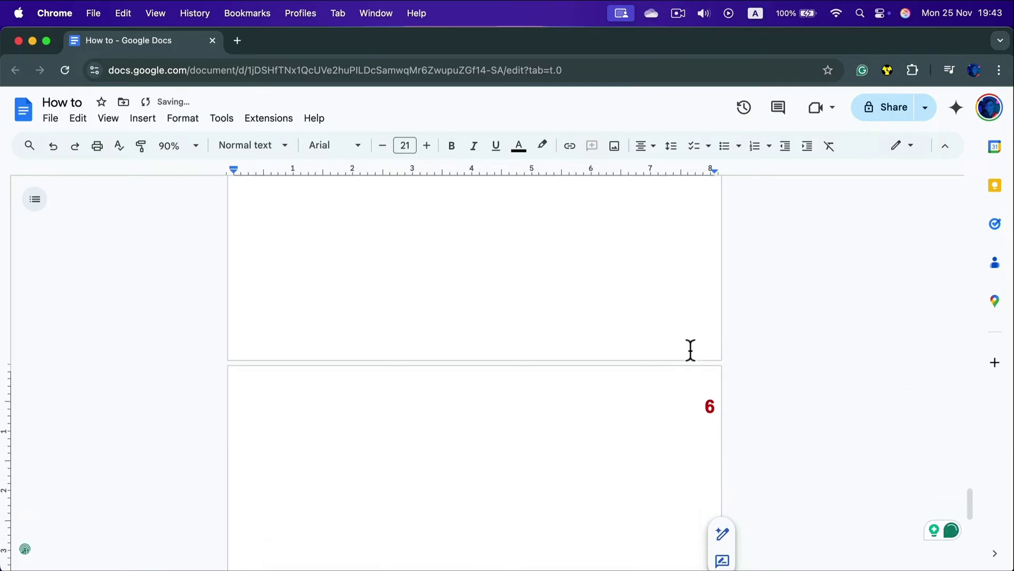
Insert a page break at the text cursor on the sixth page
scroll(509, 277, down, 1)
click(158, 127)
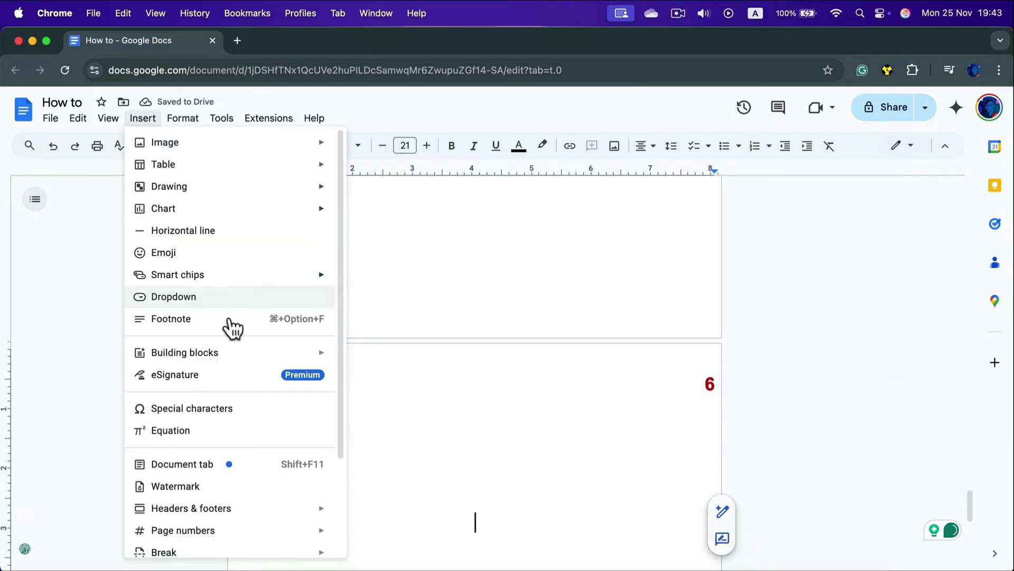
scroll(262, 494, down, 2)
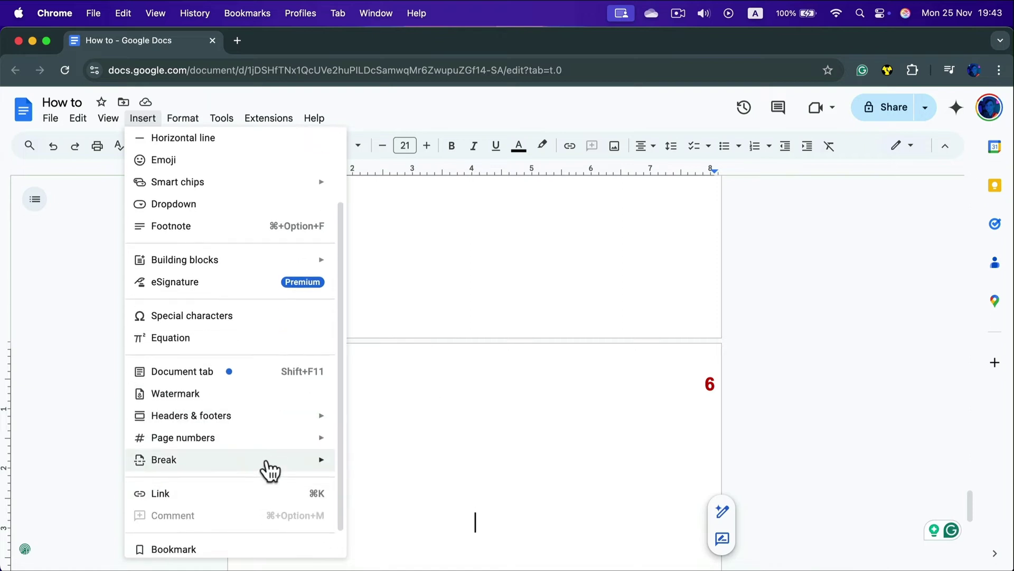
mouse_move(271, 465)
click(372, 465)
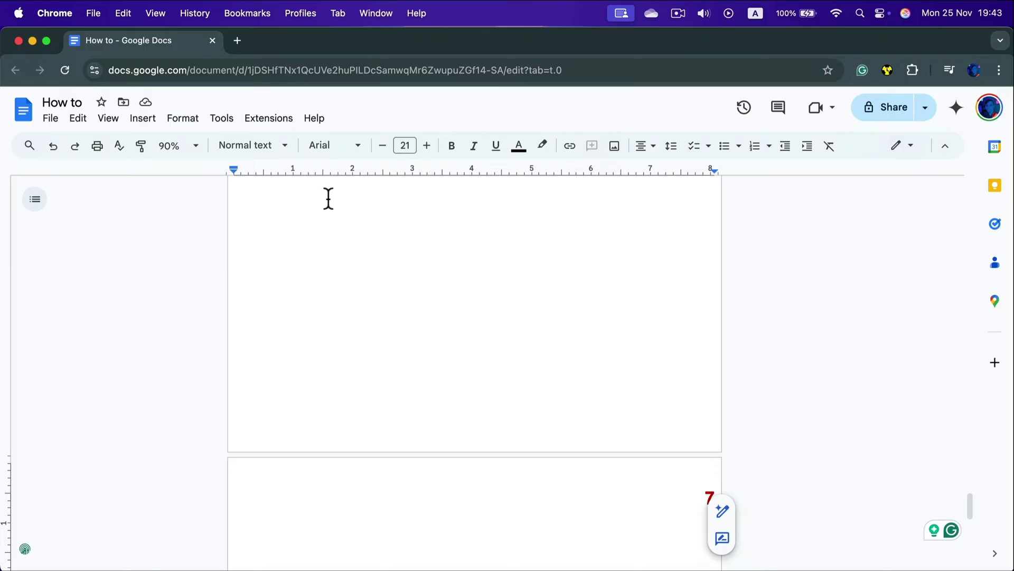
Show the document's non-printing characters
click(108, 118)
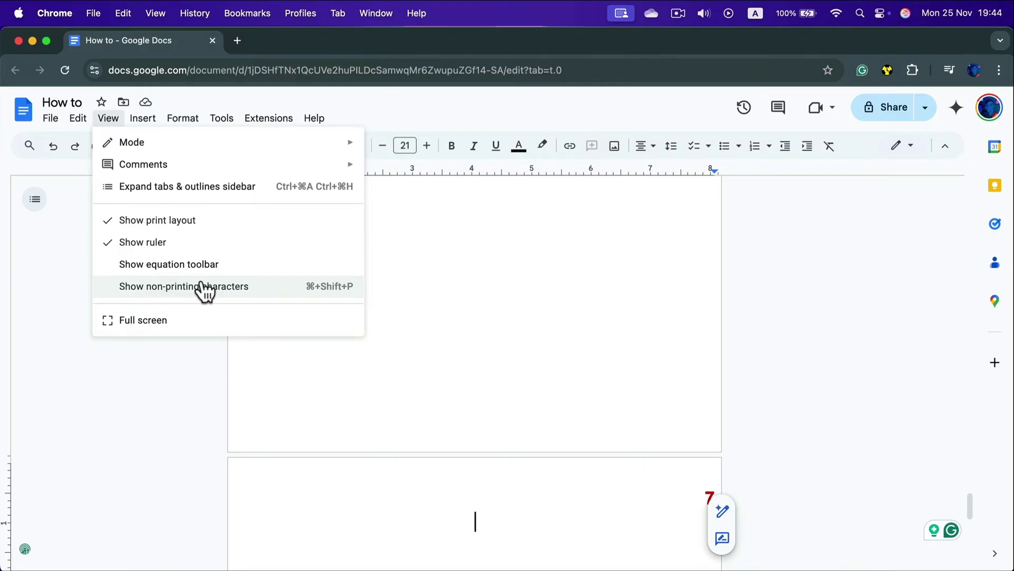
click(146, 293)
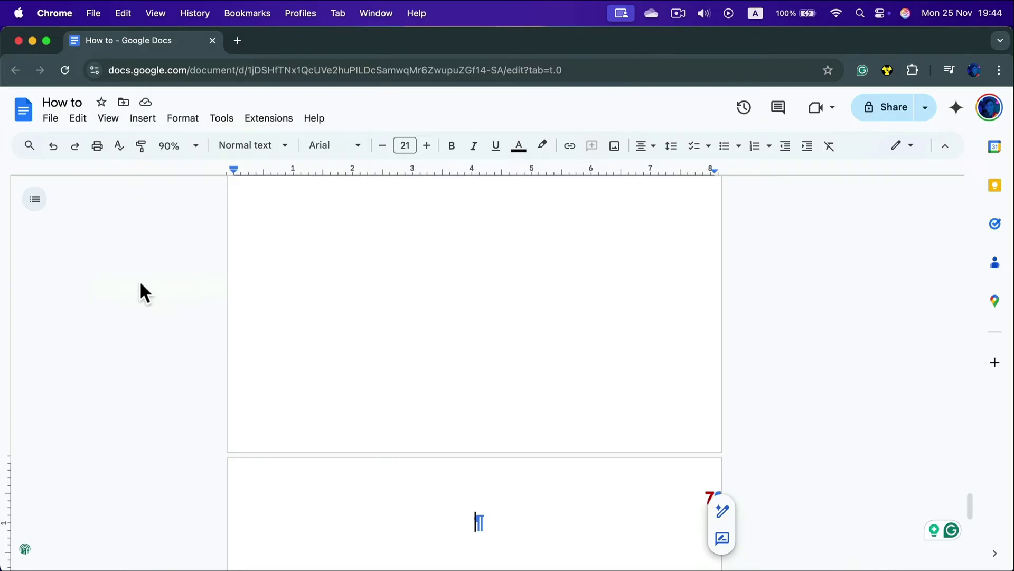
Left-align the empty line on the seventh page and delete backward to remove the page break before it
scroll(489, 396, down, 4)
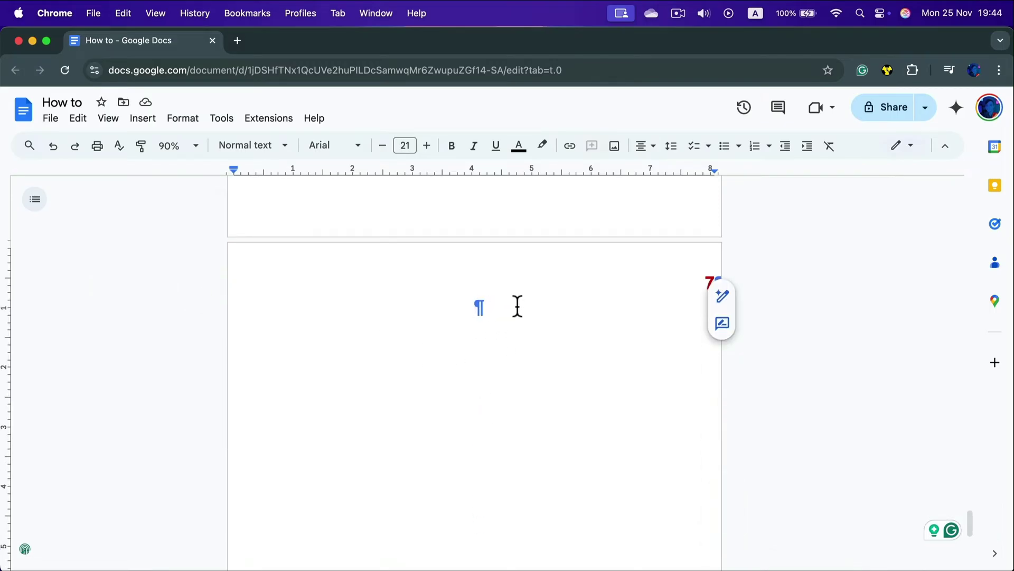
key(super+shift+l)
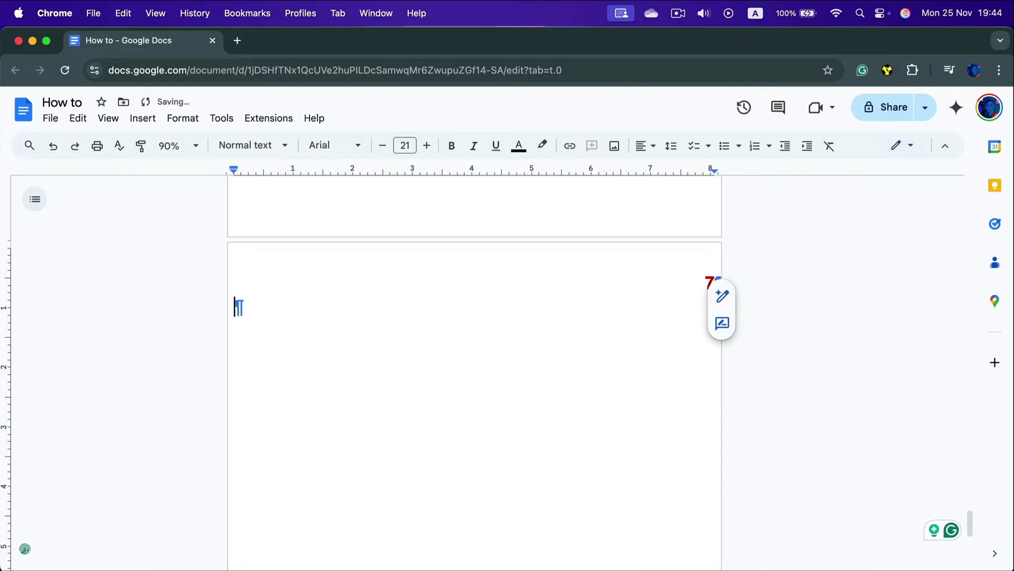
key(BackSpace)
scroll(537, 396, up, 5)
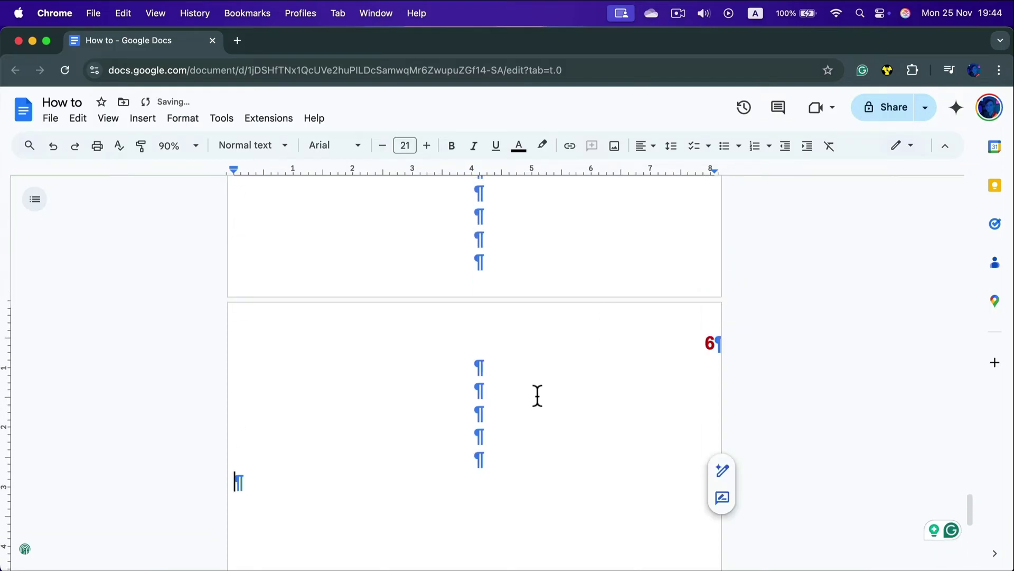
Delete the empty lines from the sixth page back to the first, keeping one line below the Delete Page heading
drag(288, 457, 325, 458)
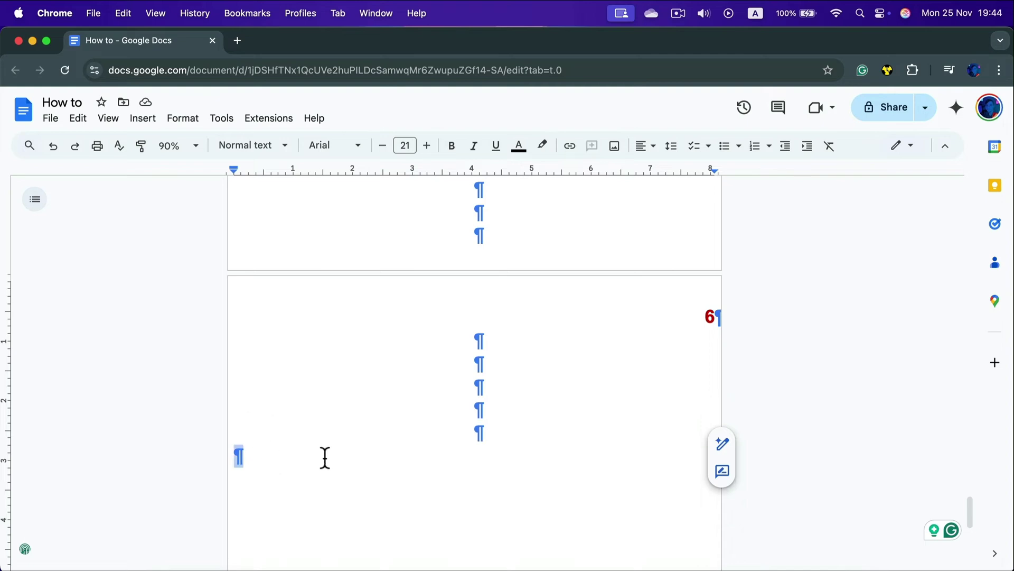
key(BackSpace)
key(BackSpace)
key(BackSpace)
key(BackSpace)
key(BackSpace)
key(BackSpace)
key(BackSpace)
key(BackSpace)
key(BackSpace)
key(BackSpace)
key(BackSpace)
key(BackSpace)
key(BackSpace)
key(BackSpace)
key(BackSpace)
key(BackSpace)
key(BackSpace)
key(BackSpace)
key(BackSpace)
key(BackSpace)
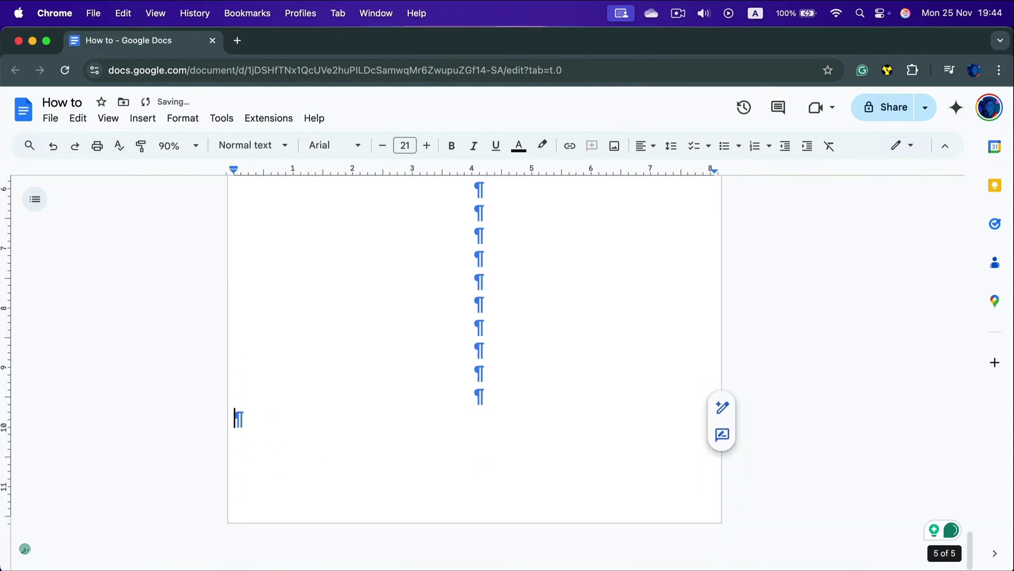
key(BackSpace)
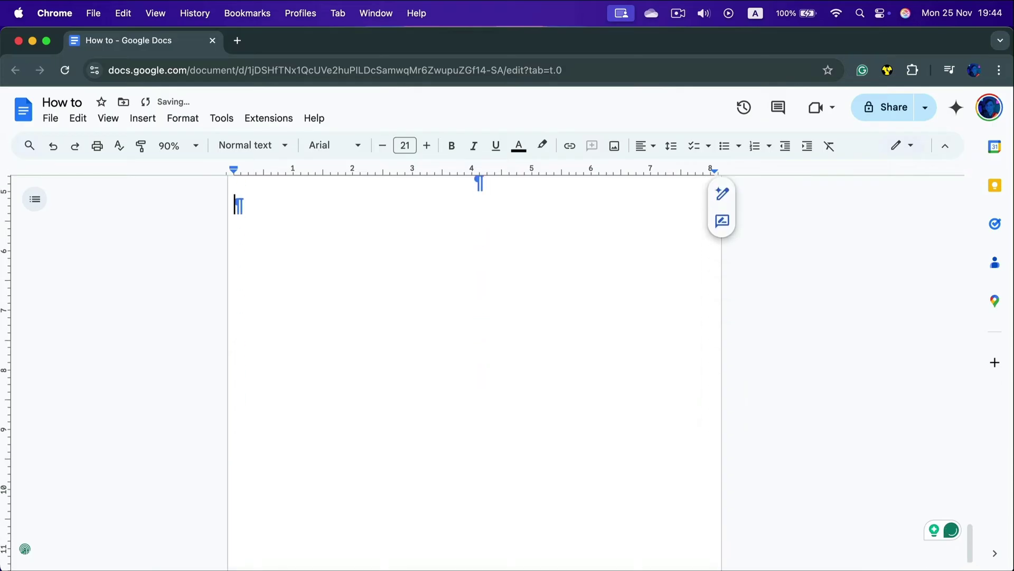
scroll(468, 426, up, 5)
key(BackSpace)
key(BackSpace)
key(BackSpace)
key(BackSpace)
key(BackSpace)
key(BackSpace)
key(BackSpace)
key(BackSpace)
key(BackSpace)
key(BackSpace)
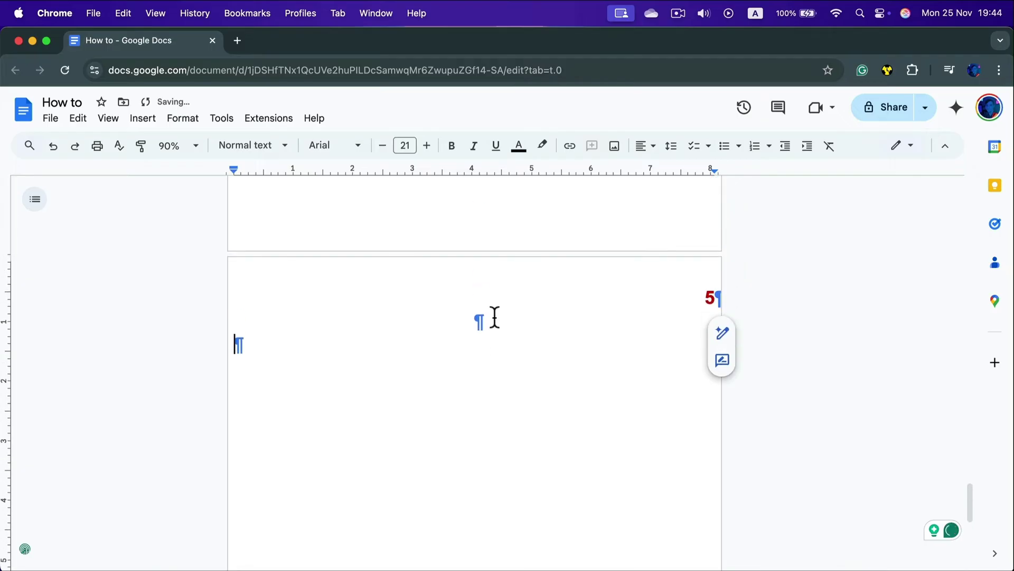
key(BackSpace)
key(BackSpace)
key(BackSpace)
key(BackSpace)
key(BackSpace)
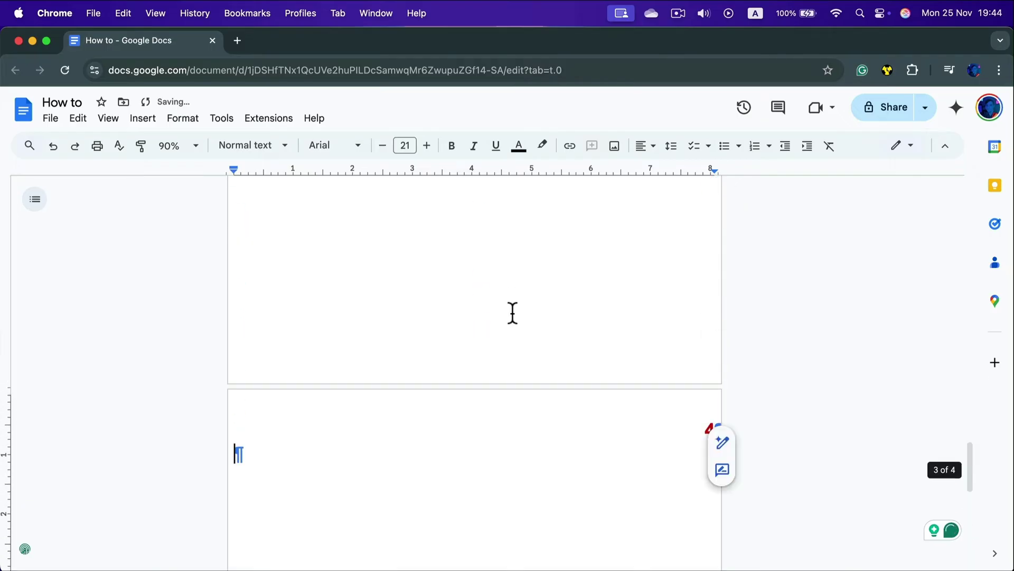
key(BackSpace)
key(BackSpace)
key(BackSpace)
key(BackSpace)
key(BackSpace)
key(BackSpace)
key(BackSpace)
key(BackSpace)
key(BackSpace)
key(BackSpace)
key(BackSpace)
key(BackSpace)
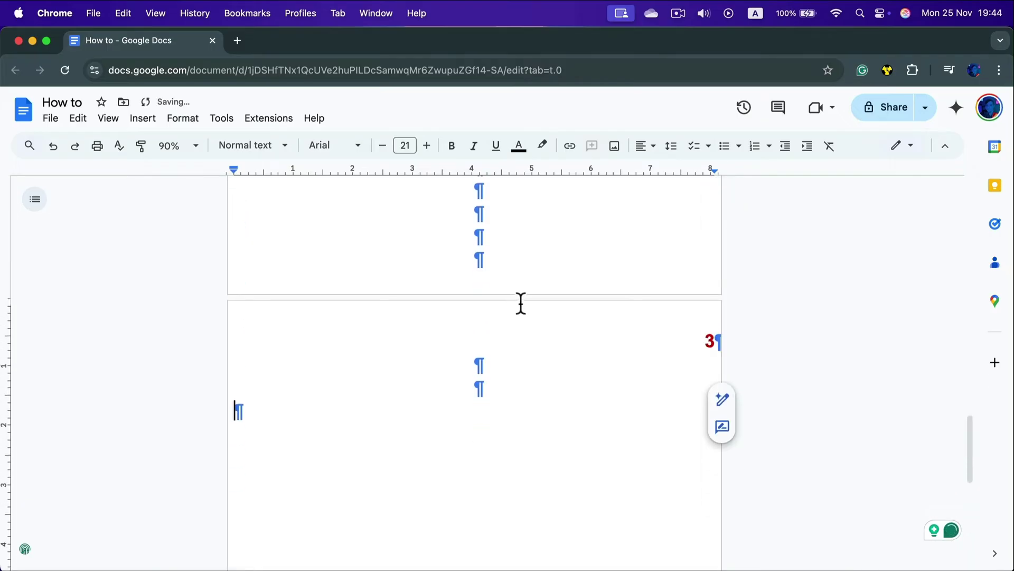
key(BackSpace)
key(BackSpace)
key(BackSpace)
key(BackSpace)
key(BackSpace)
key(BackSpace)
key(BackSpace)
key(BackSpace)
key(BackSpace)
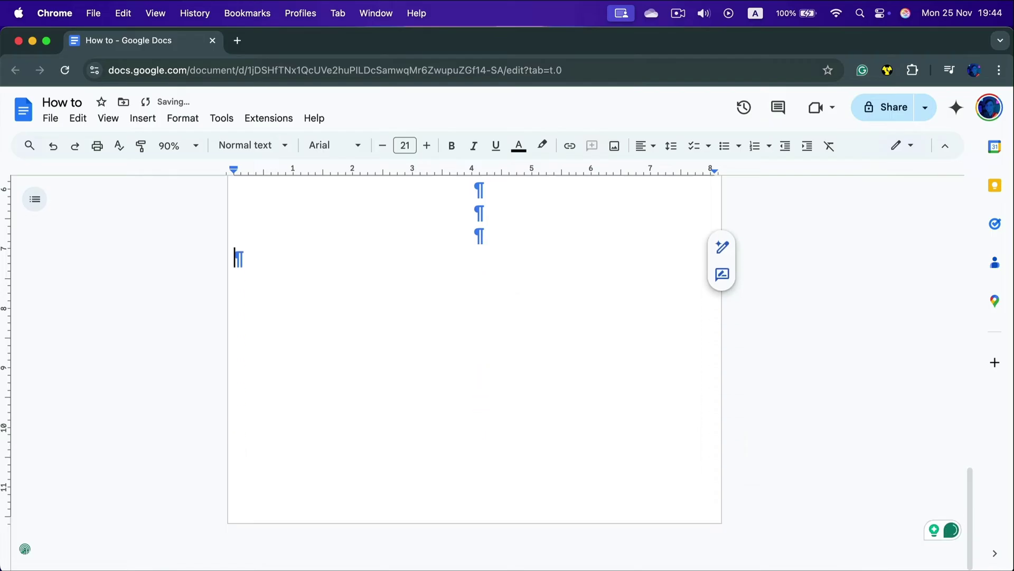
key(BackSpace)
key(BackSpace)
key(BackSpace)
key(BackSpace)
key(BackSpace)
key(BackSpace)
key(BackSpace)
key(BackSpace)
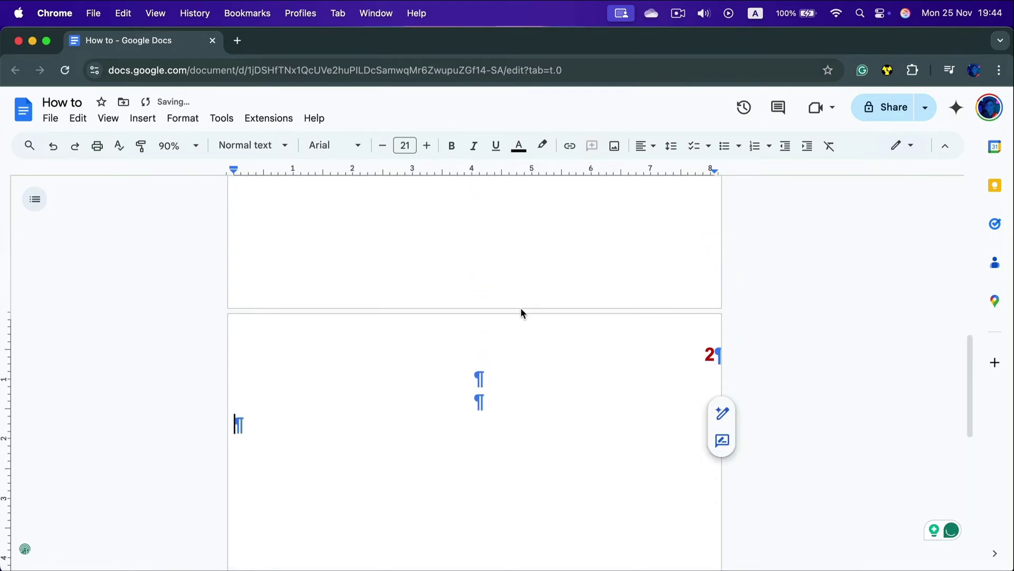
key(BackSpace)
key(BackSpace)
key(BackSpace)
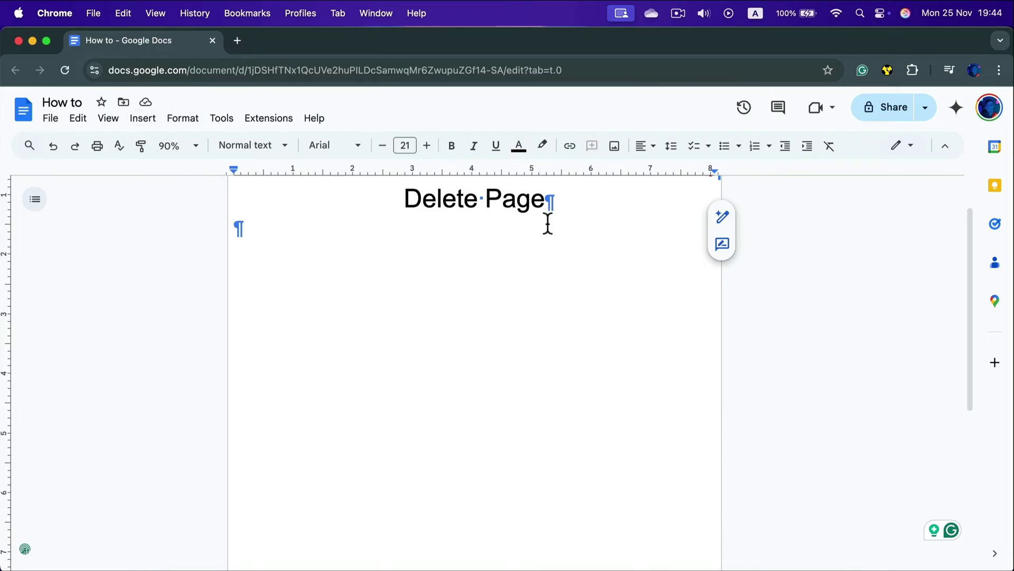
Hide the document's non-printing characters
scroll(526, 244, up, 2)
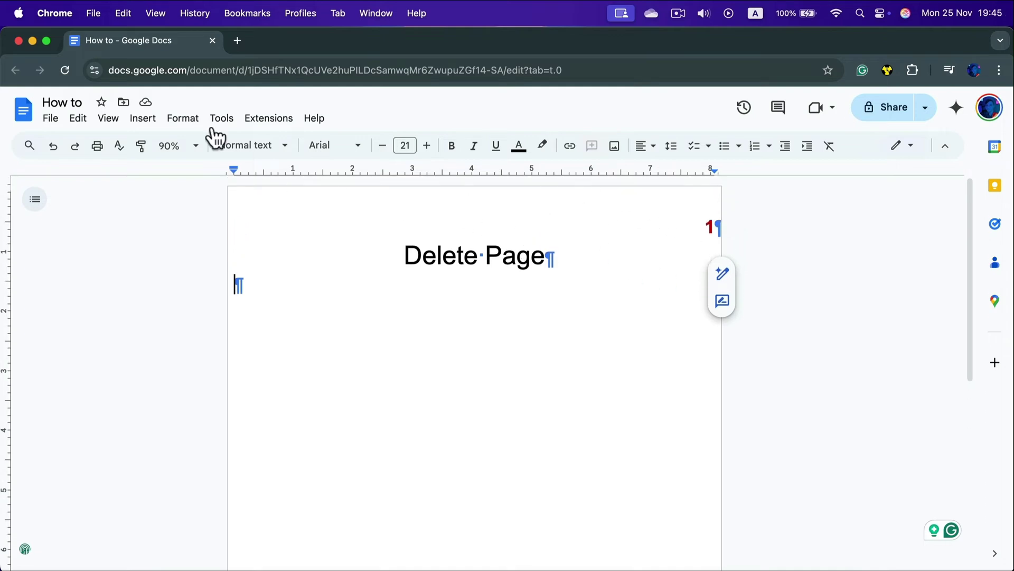
click(113, 120)
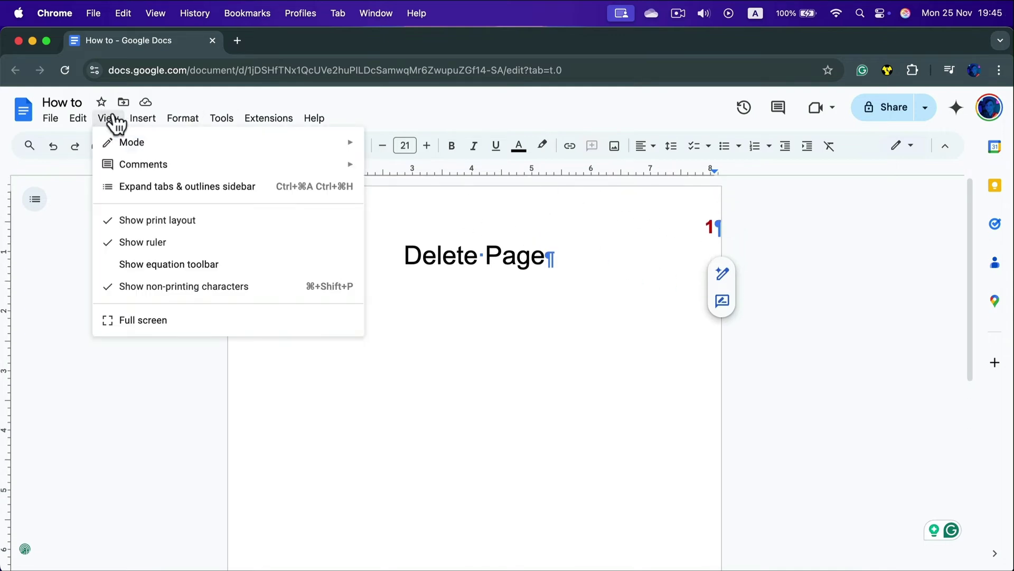
click(146, 288)
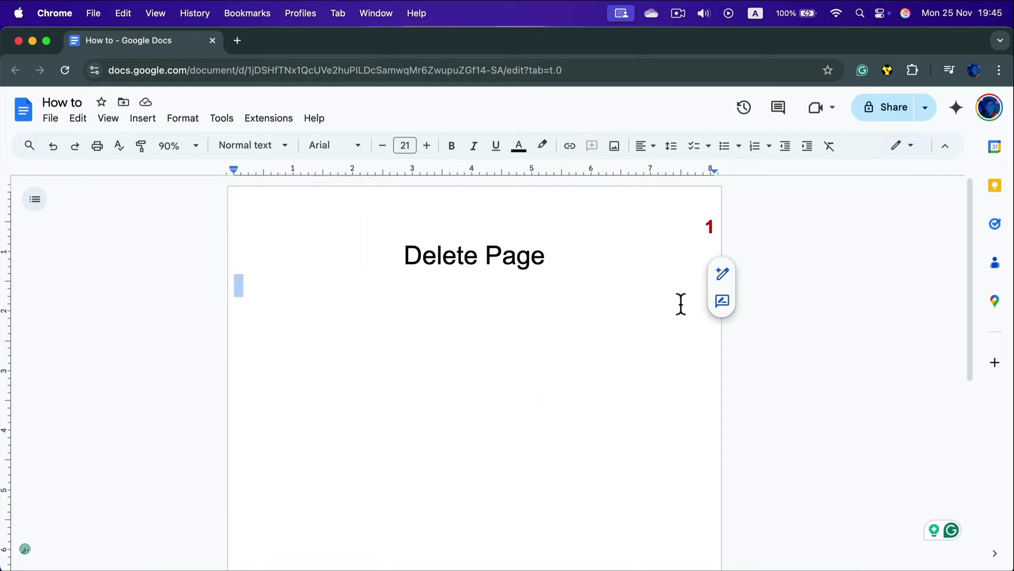
click(578, 318)
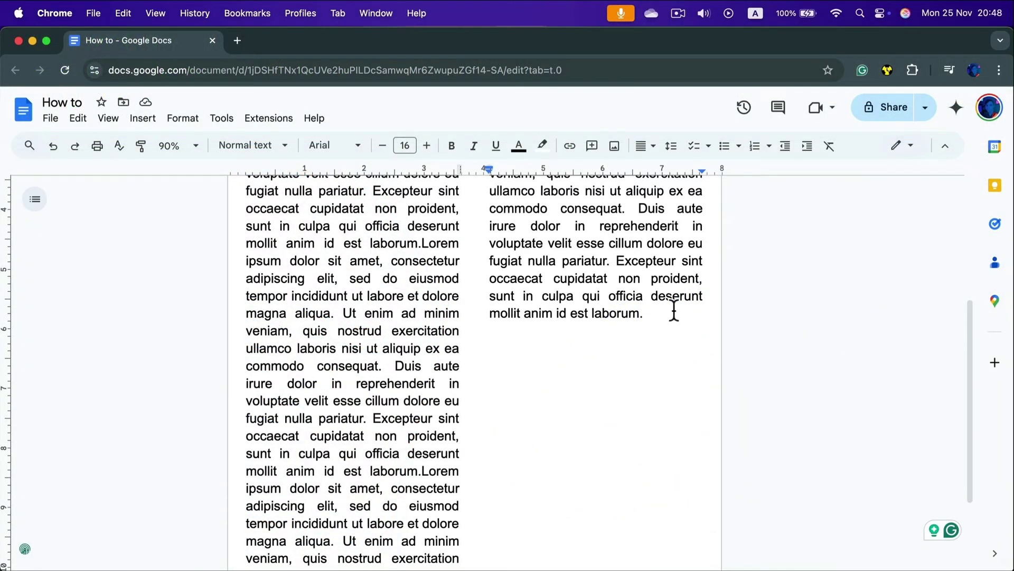
Add a new line after the second column's last paragraph and insert the handwritten How to image there
double_click(654, 312)
key(Return)
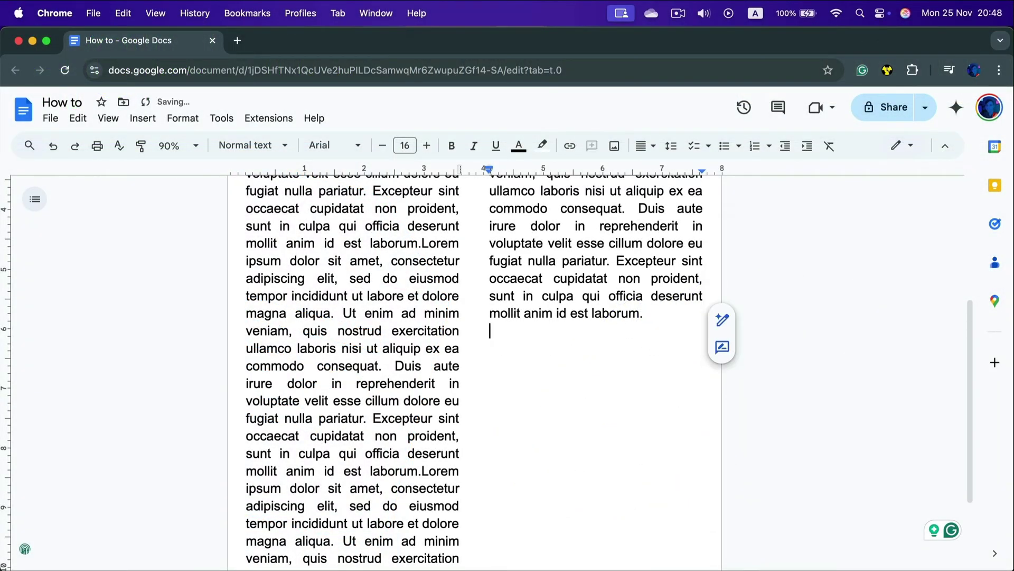
click(142, 118)
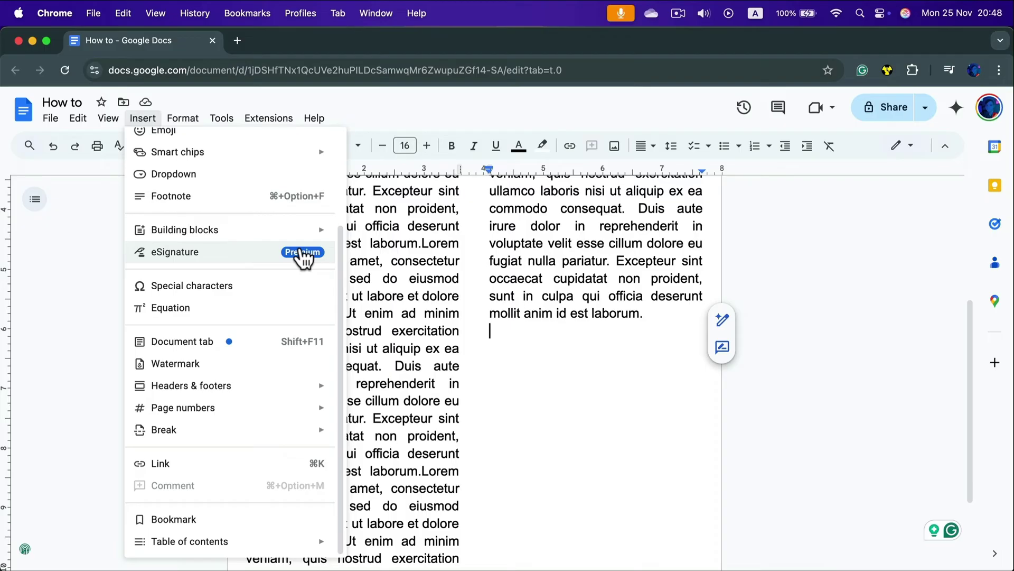
scroll(301, 257, up, 3)
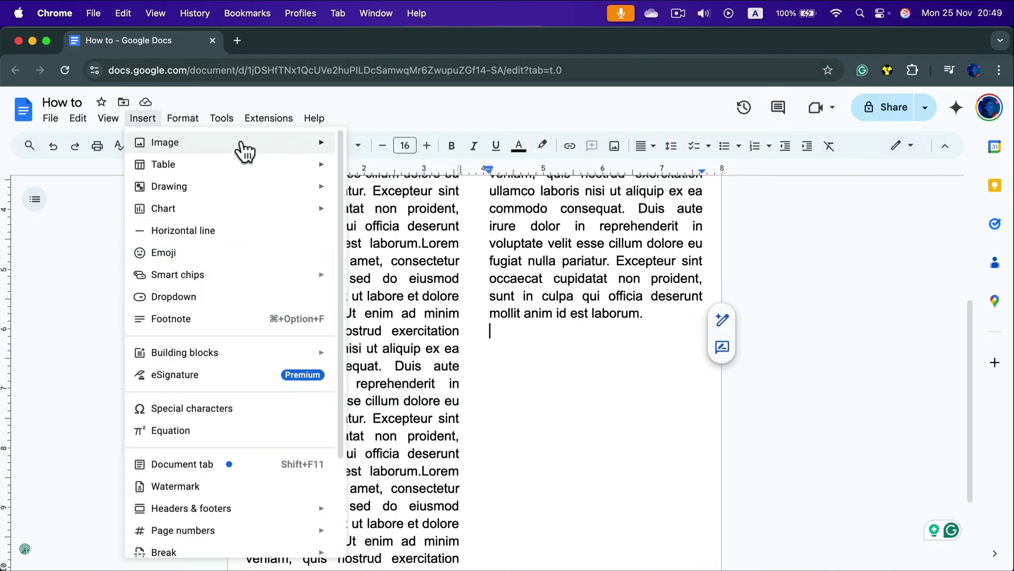
mouse_move(259, 152)
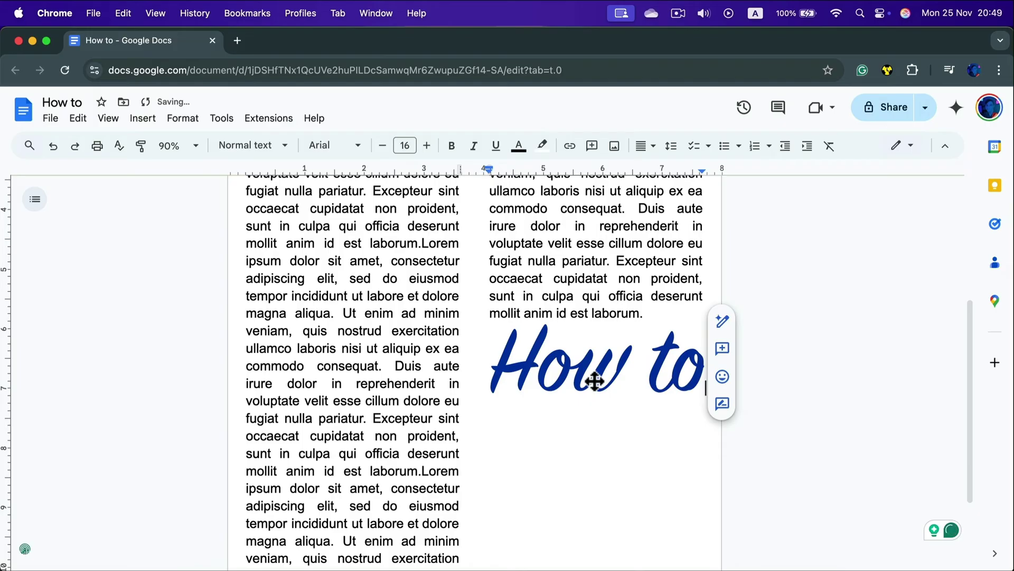
Shrink the How to image to about 2.43 by 0.78 in and set it in front of the text
click(594, 381)
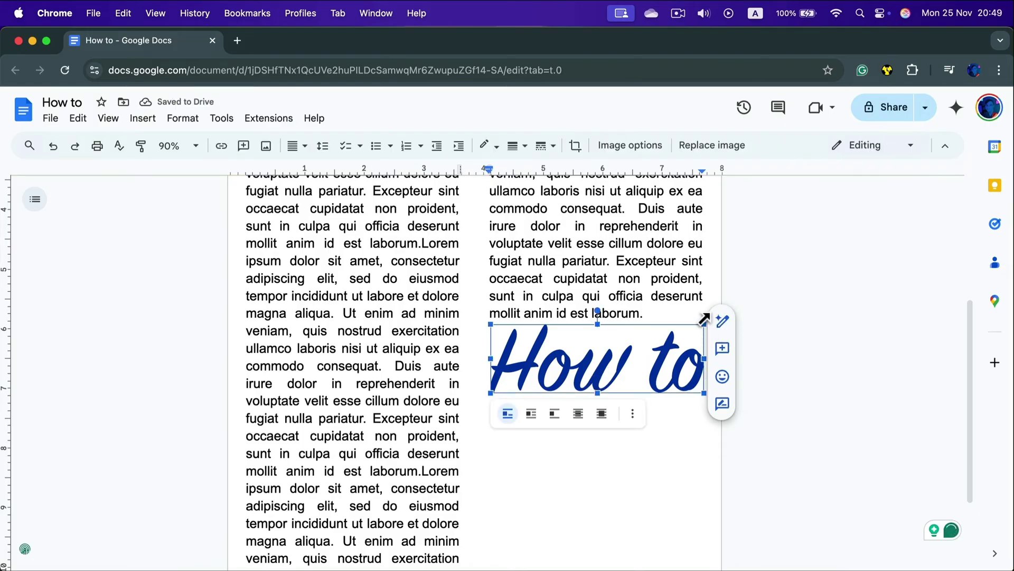
drag(704, 323, 636, 325)
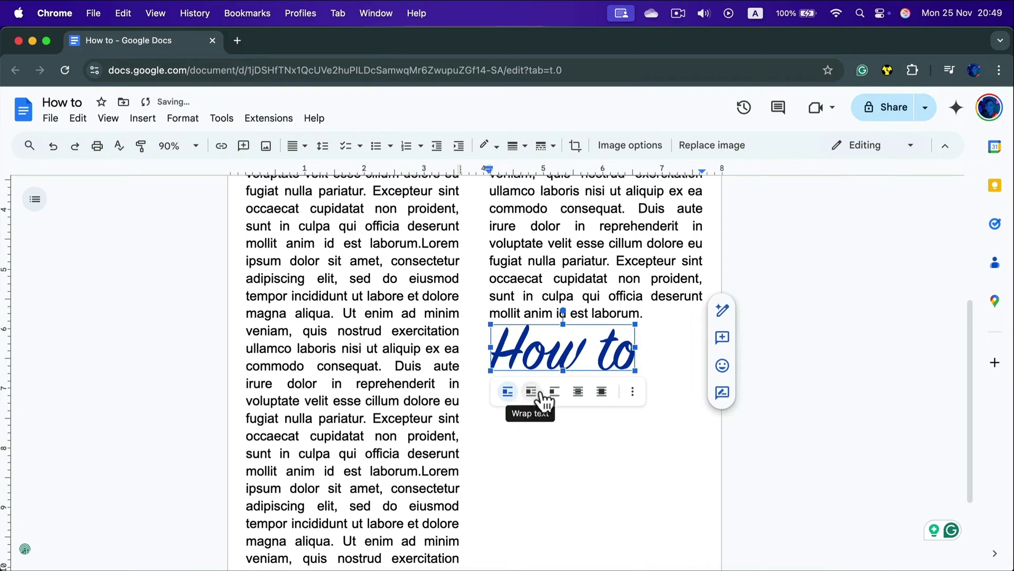
click(603, 391)
Move the How to image just below the column's last line, about 0.55 in across and 0.33 in down from its paragraph's start, and deselect it
mouse_move(607, 339)
mouse_down()
mouse_move(622, 311)
mouse_move(616, 396)
mouse_move(546, 345)
mouse_move(398, 290)
mouse_move(439, 244)
mouse_move(650, 307)
mouse_move(607, 264)
mouse_move(417, 343)
mouse_move(445, 477)
mouse_move(637, 266)
mouse_move(666, 391)
mouse_move(625, 364)
mouse_move(632, 346)
mouse_move(611, 339)
mouse_move(609, 325)
mouse_up()
click(677, 325)
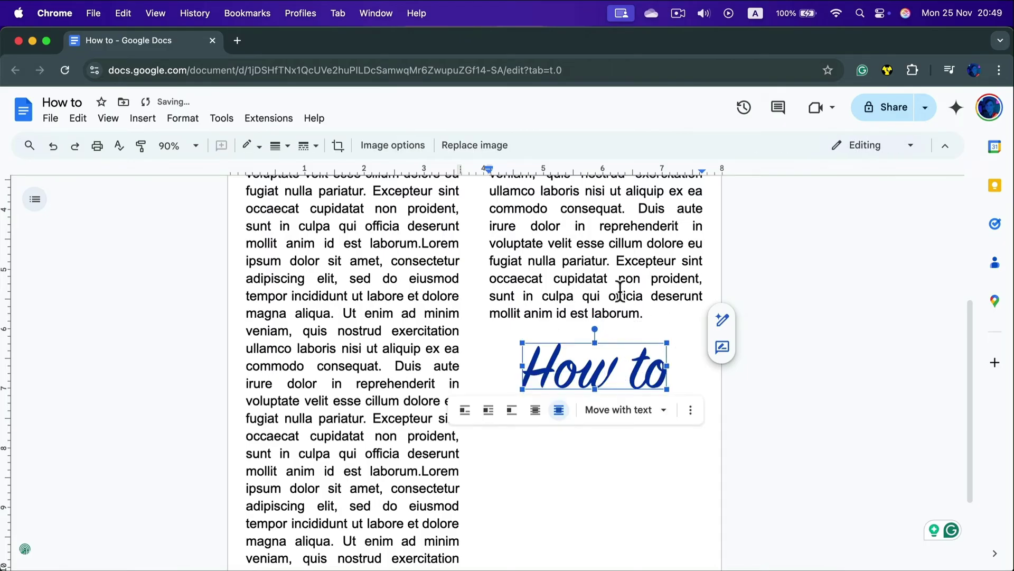
scroll(589, 294, up, 2)
click(590, 292)
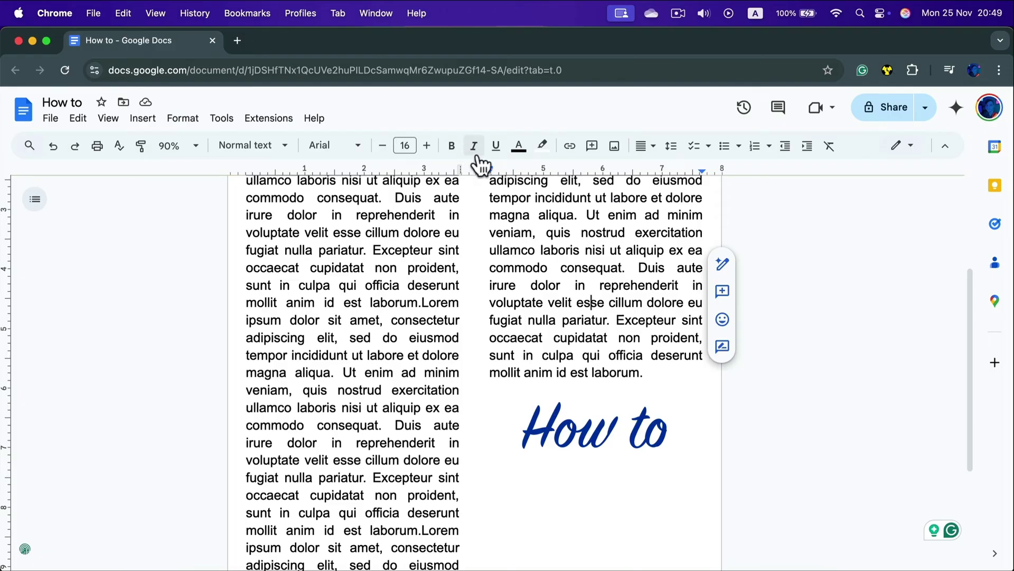
Open the How to image's options and review its Size & Rotation, Text Wrapping and Position settings
click(607, 436)
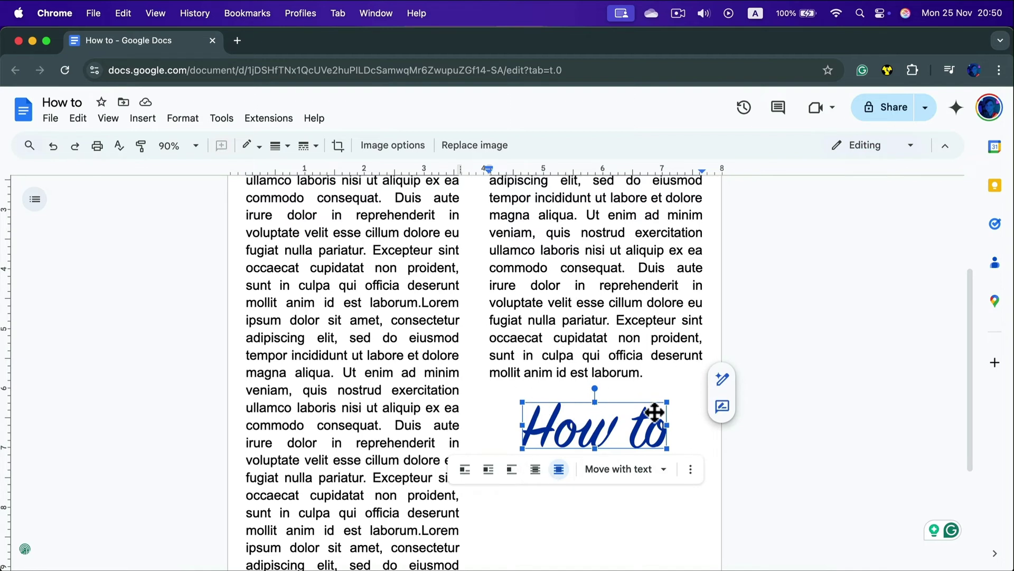
click(376, 155)
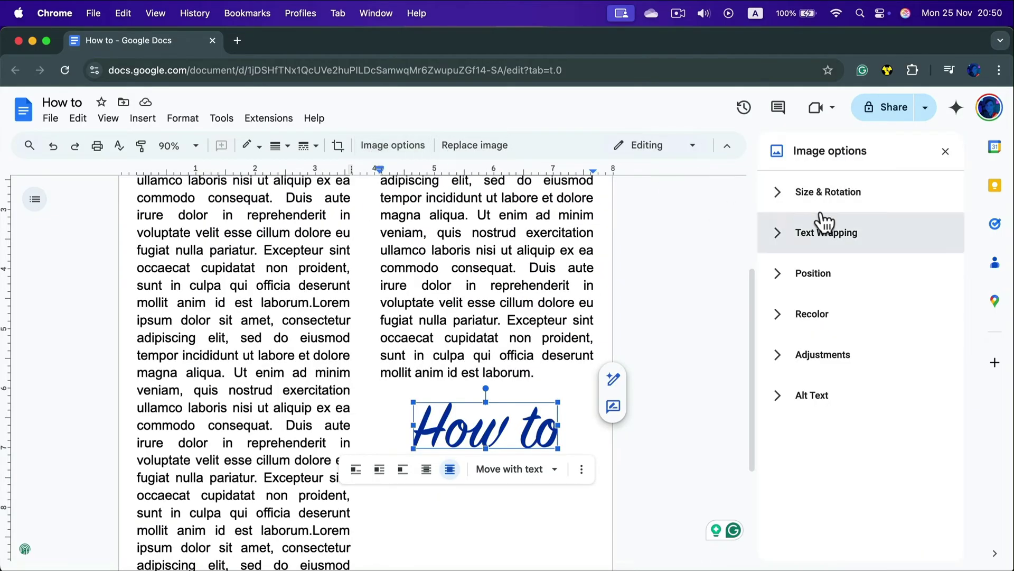
click(784, 192)
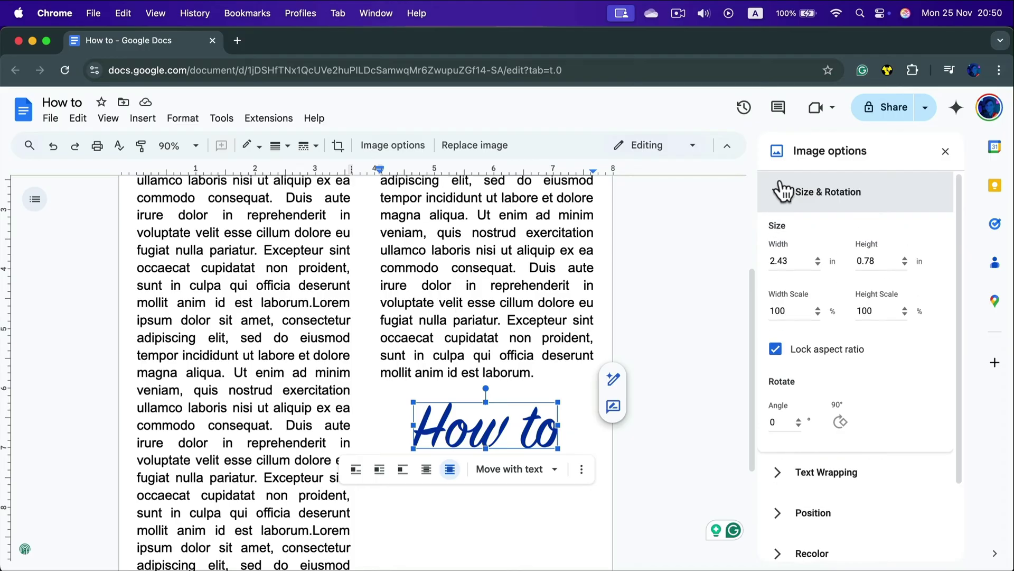
click(784, 192)
click(776, 232)
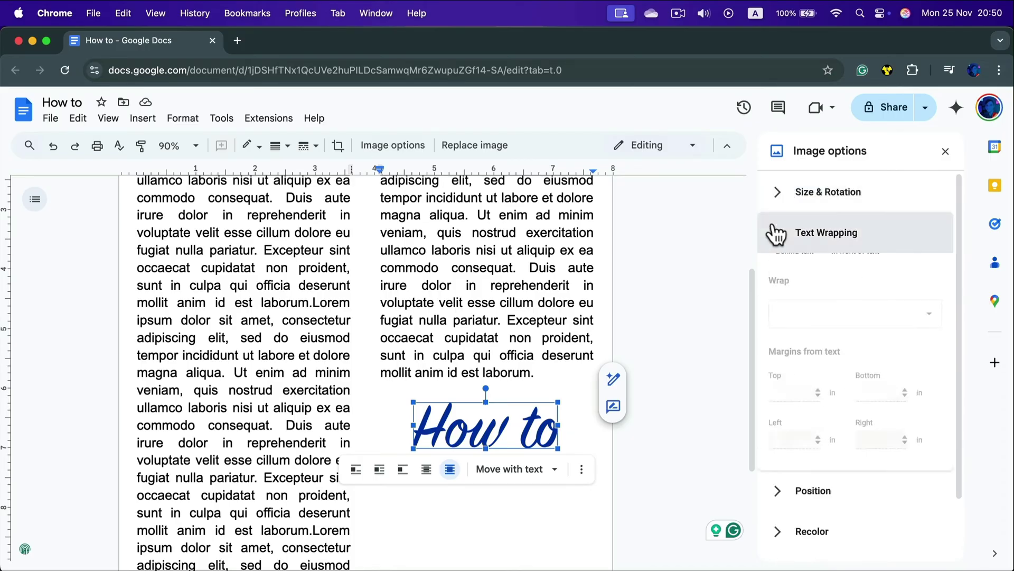
click(776, 233)
click(781, 273)
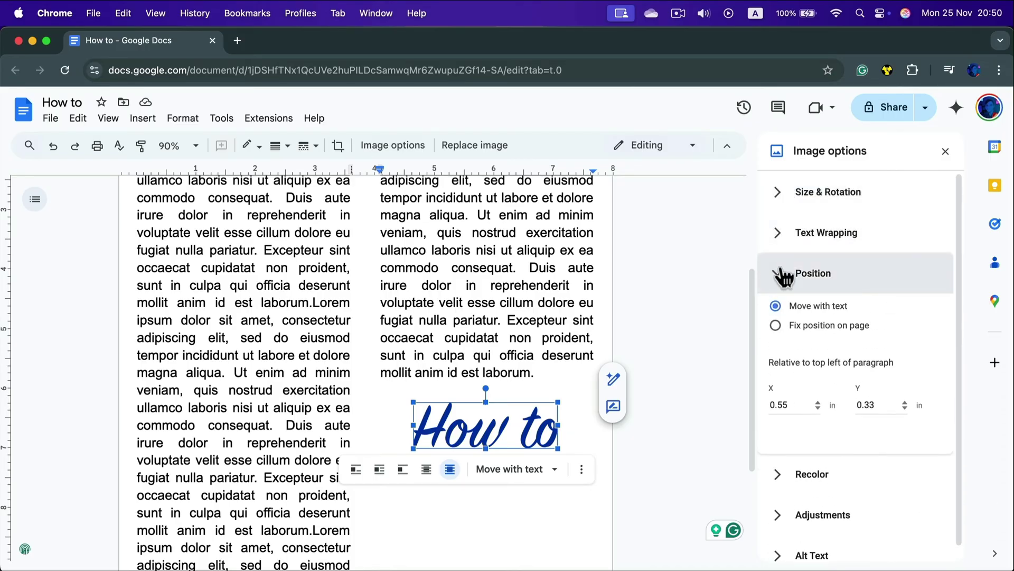
click(781, 272)
Recolor the How to image with the green Light 5 preset
click(783, 312)
click(792, 354)
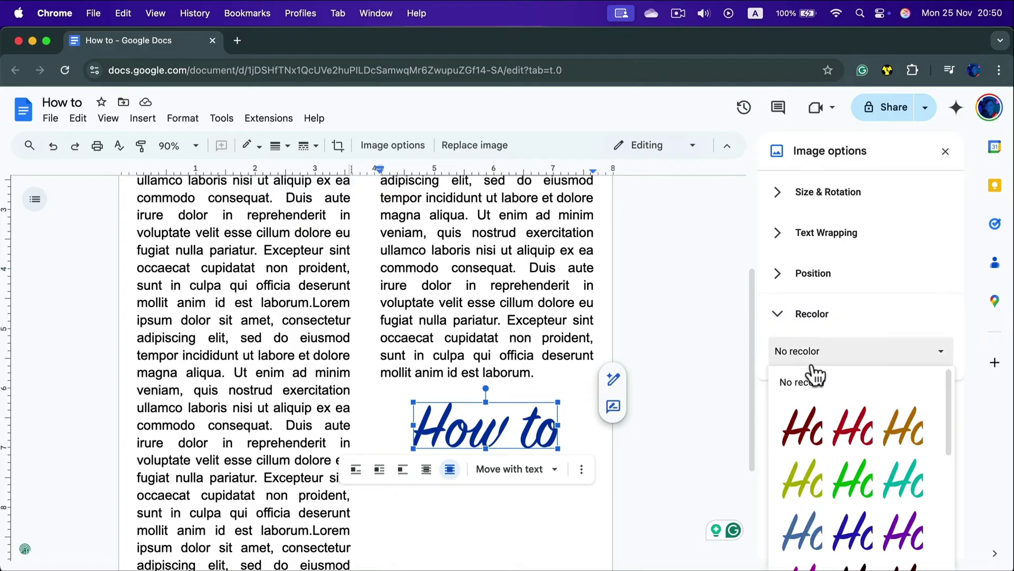
scroll(893, 484, down, 5)
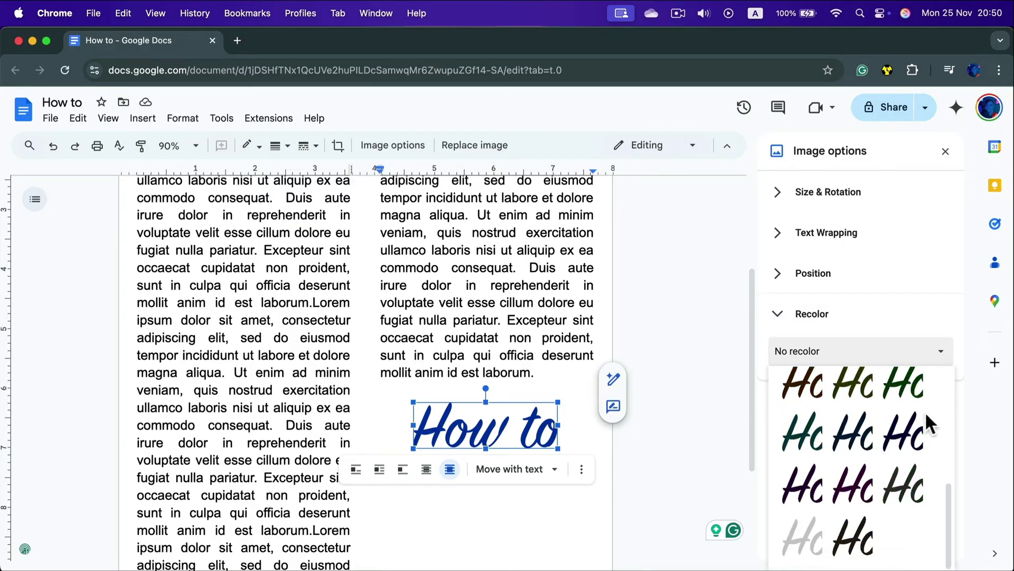
scroll(883, 452, up, 5)
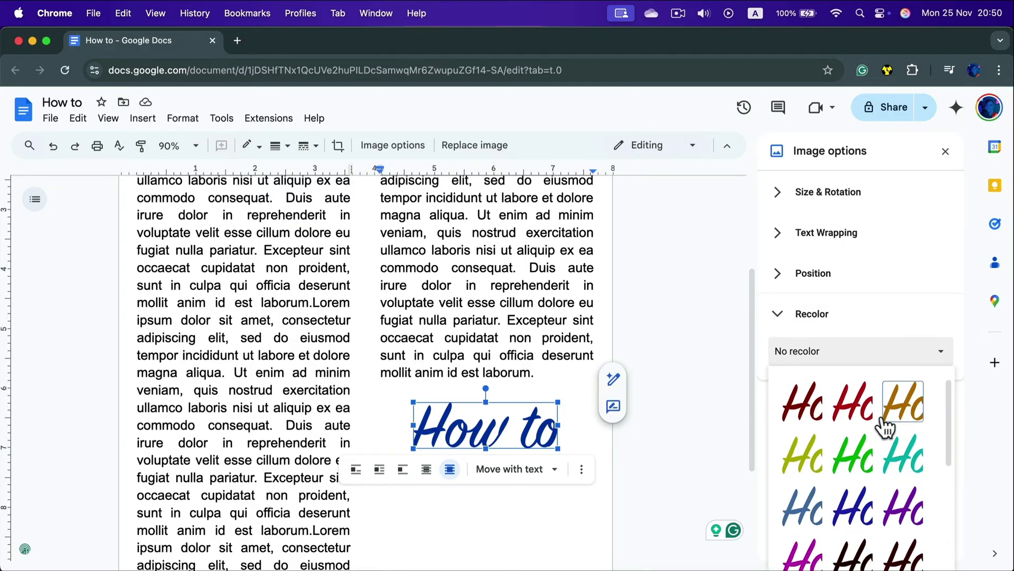
click(856, 439)
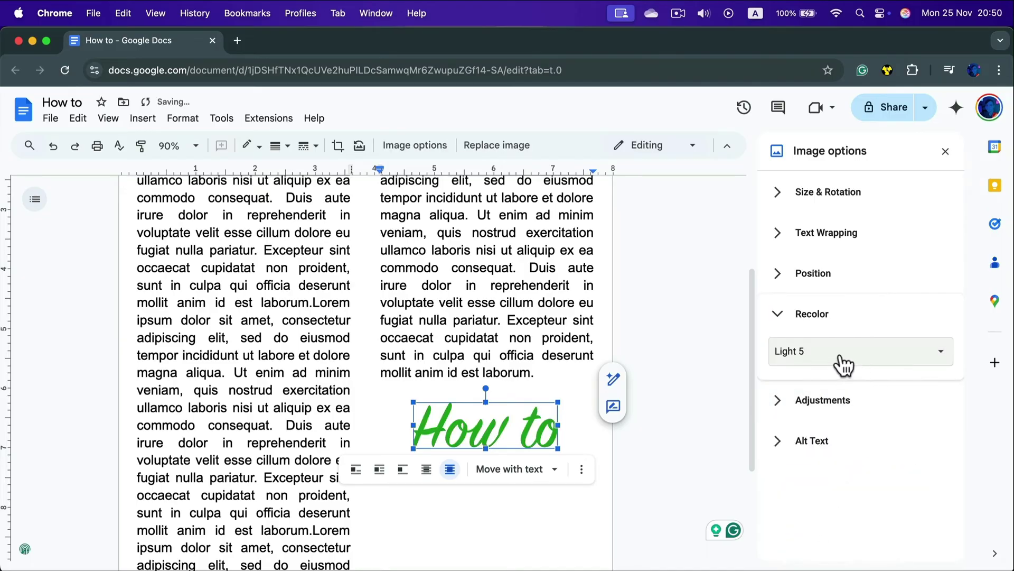
Review the How to image's opacity, brightness and contrast adjustments, collapse the recolor settings and close the image options
click(792, 404)
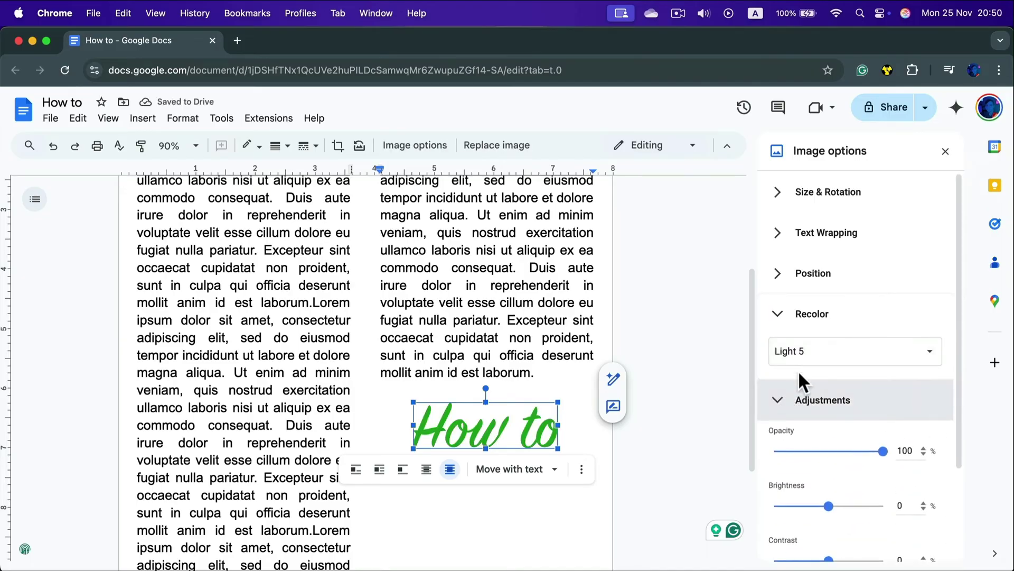
scroll(800, 370, down, 2)
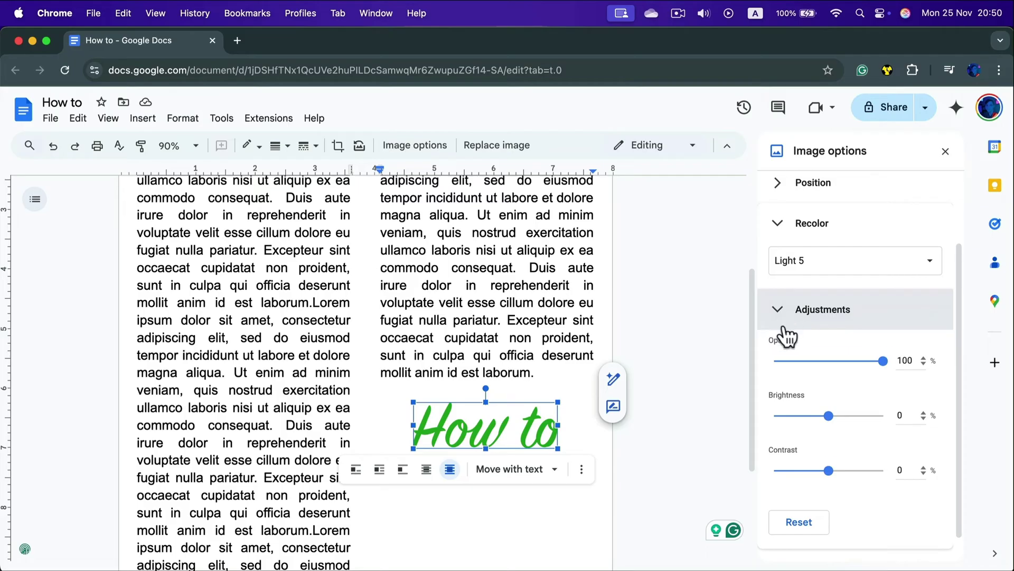
scroll(788, 337, down, 1)
click(786, 284)
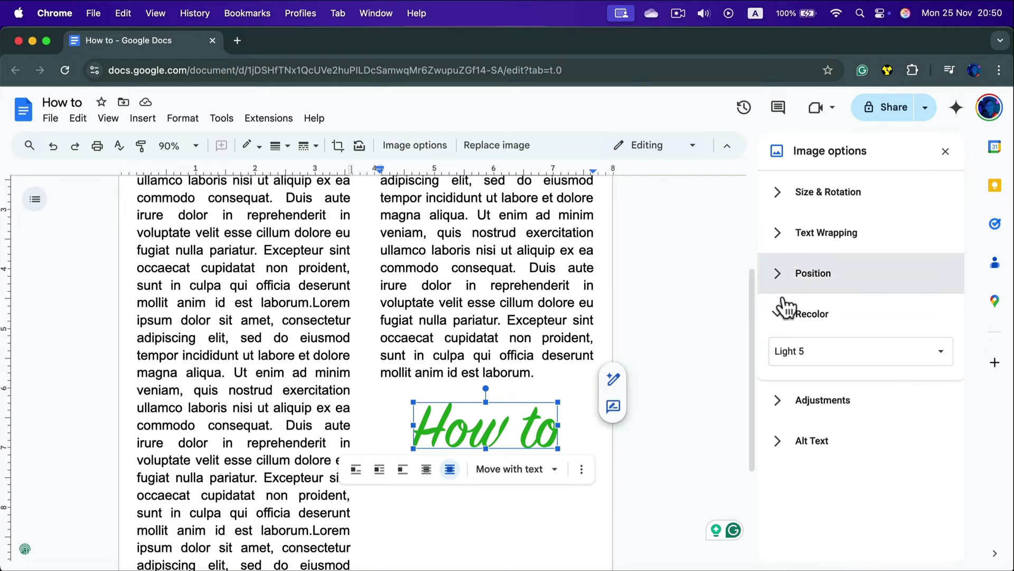
click(784, 316)
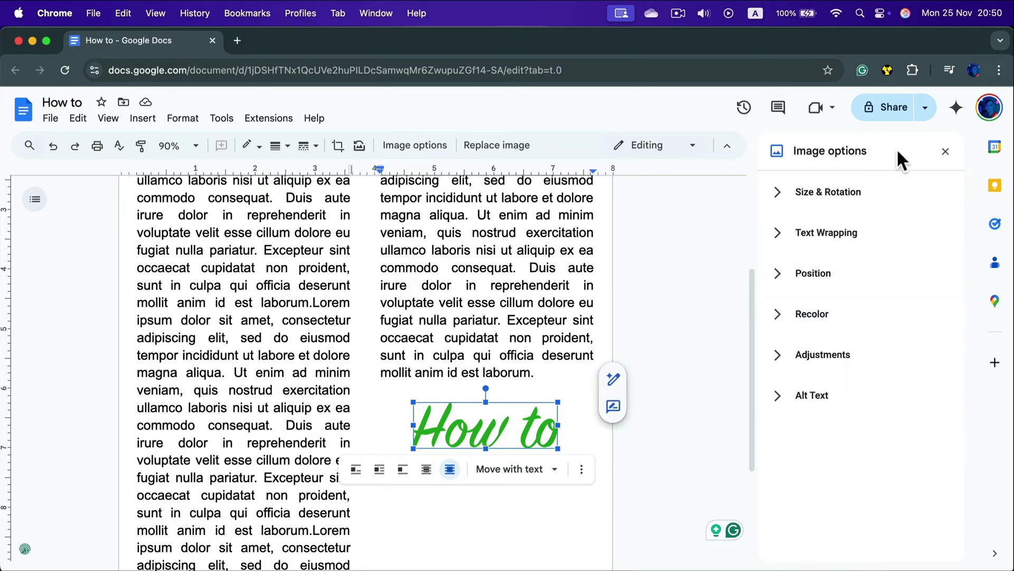
click(951, 150)
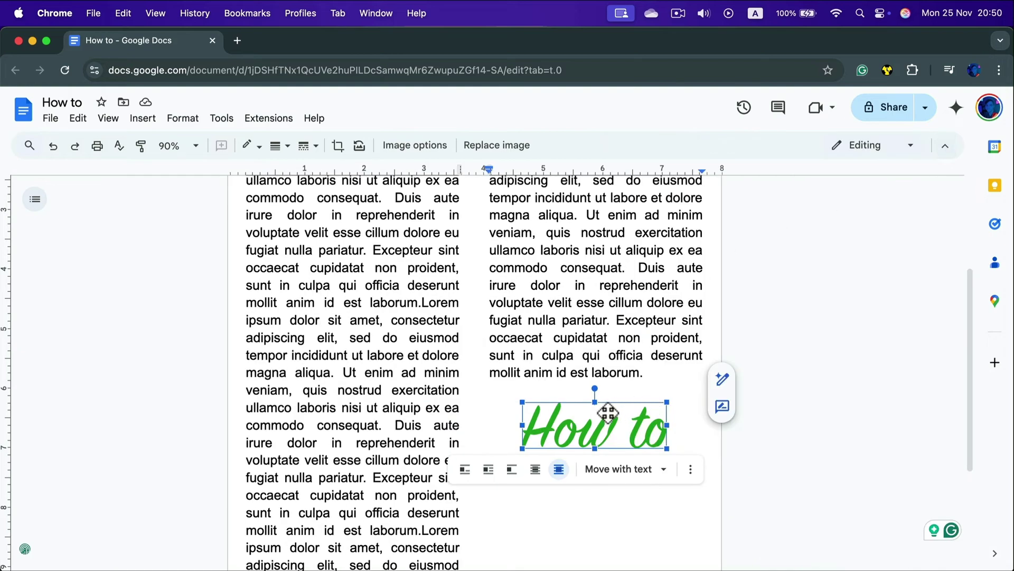
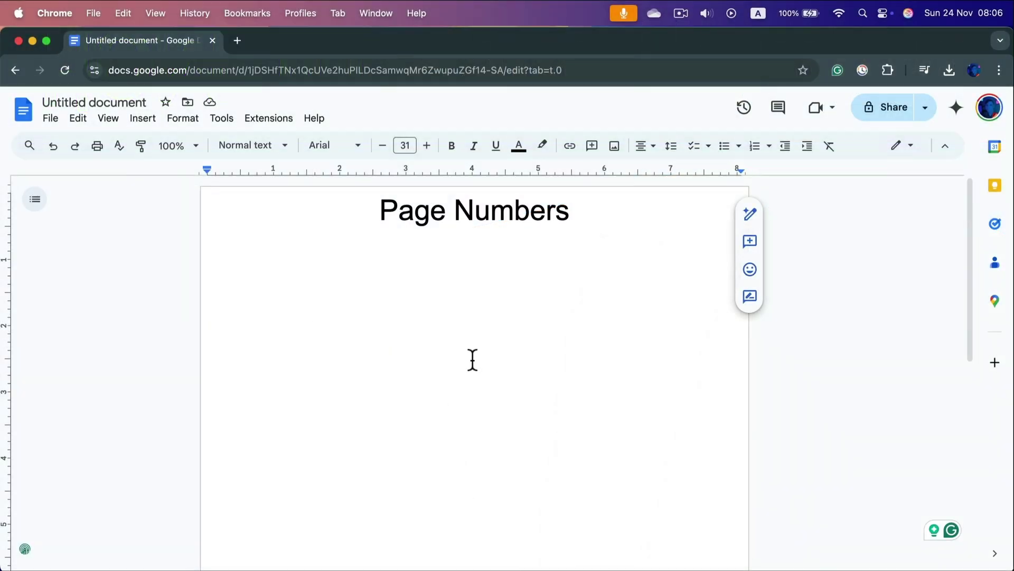
Insert automatic page numbers in the header's right corner starting from the first page, and return to the document body
click(140, 120)
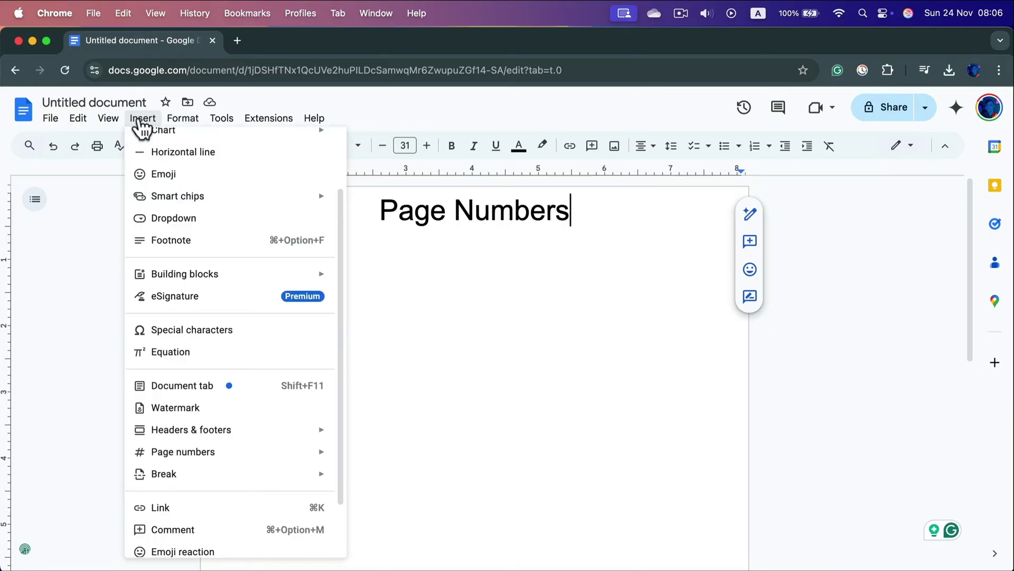
mouse_move(220, 459)
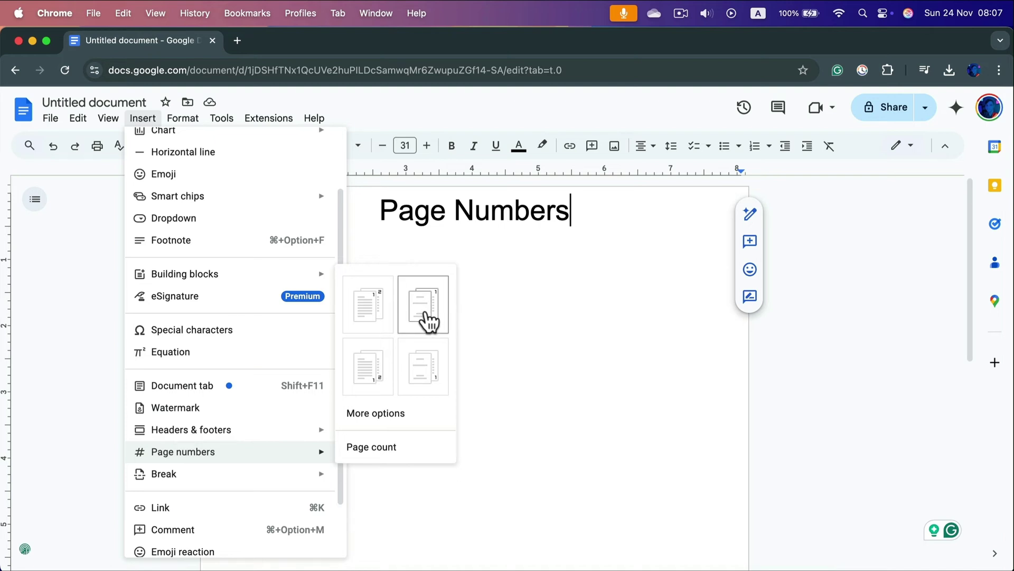
click(376, 311)
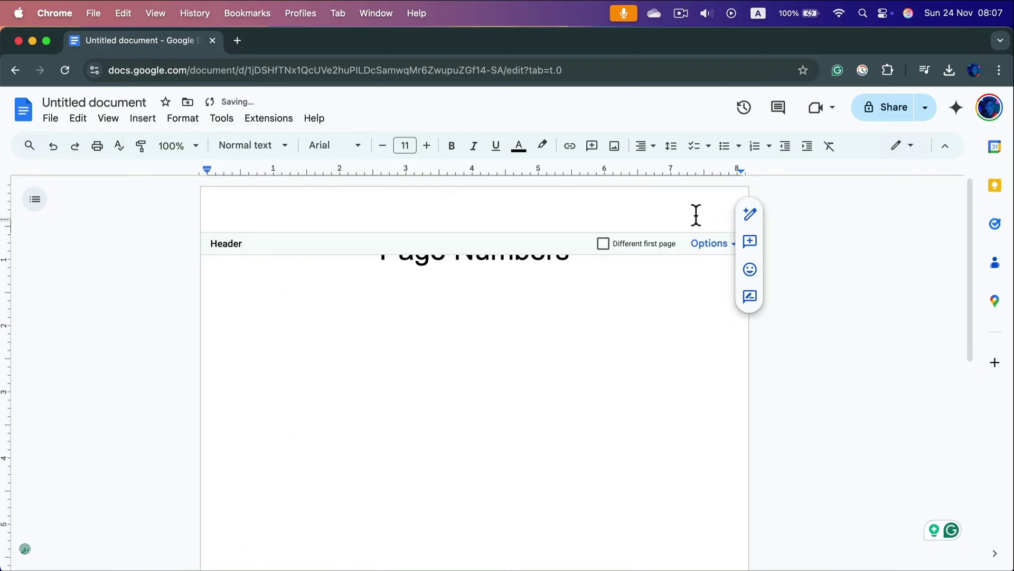
click(680, 332)
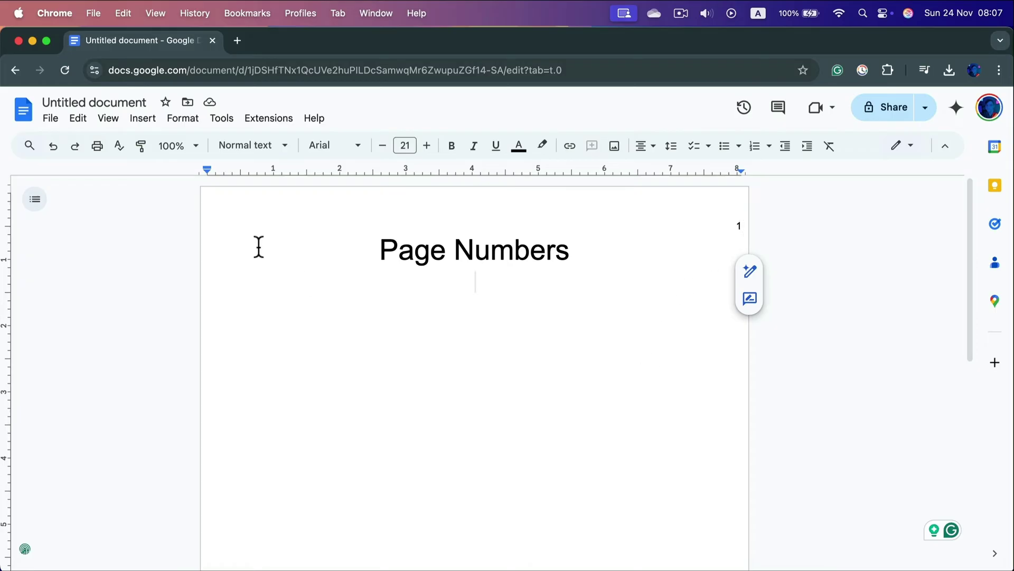
Insert a page break below the Page Numbers title and check the header numbering on both pages
click(142, 120)
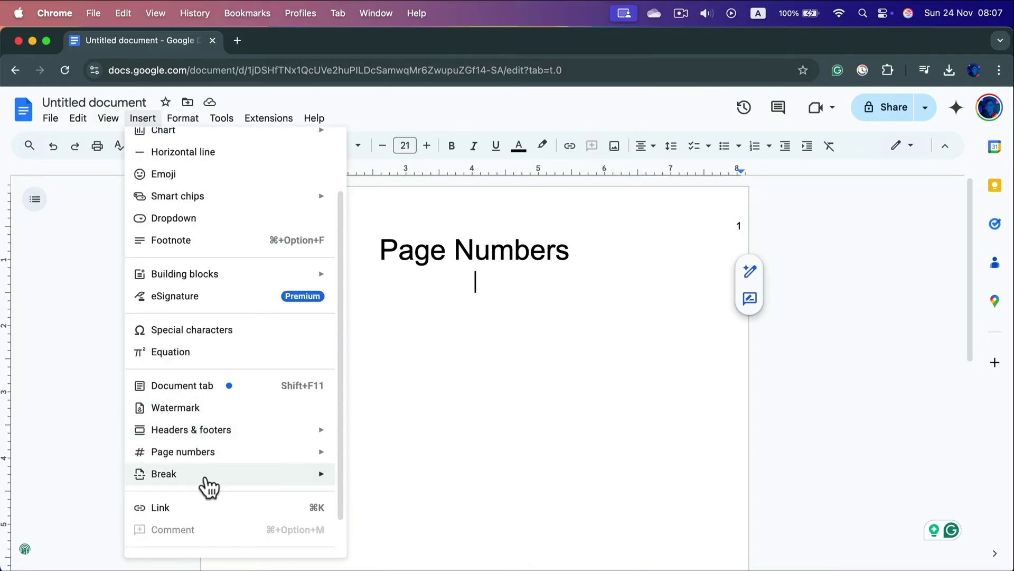
mouse_move(270, 486)
click(371, 486)
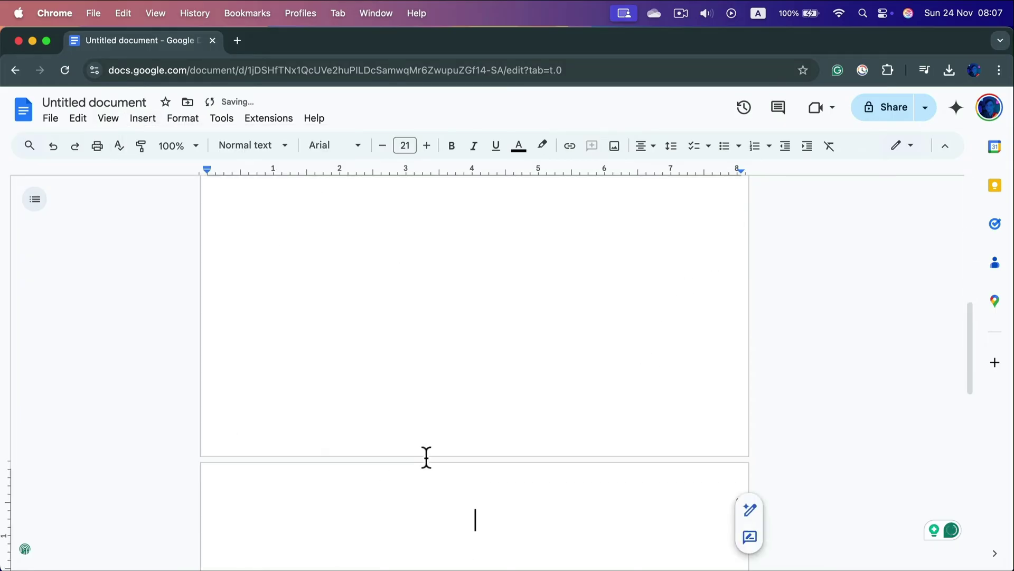
scroll(611, 502, down, 5)
scroll(602, 493, up, 8)
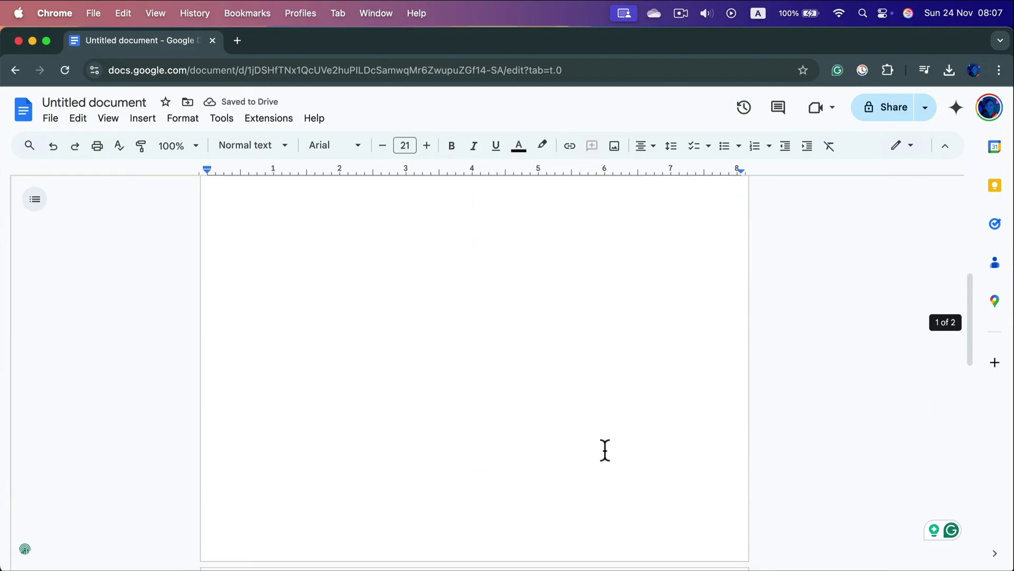
scroll(607, 444, down, 4)
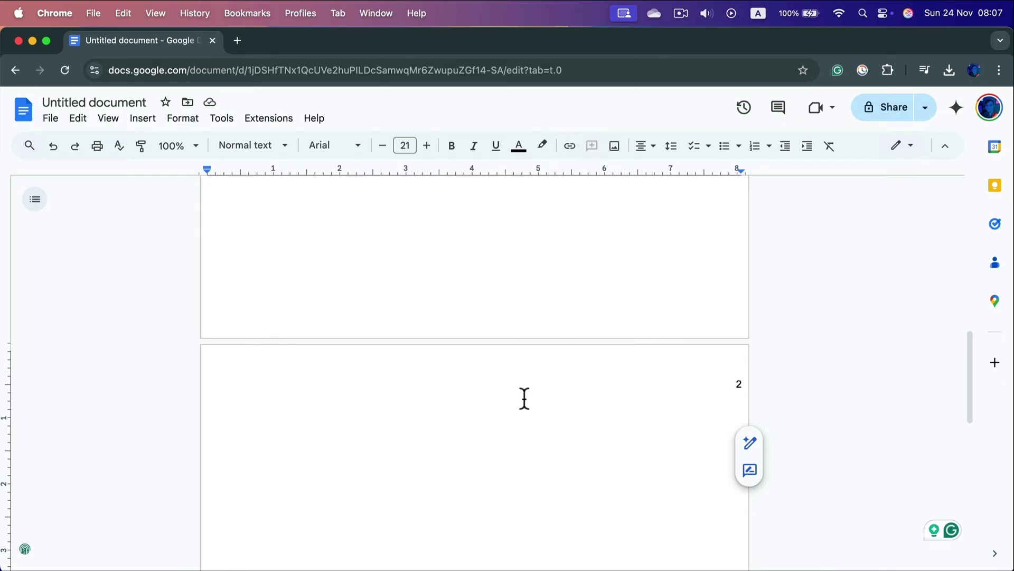
Open the second page's header and set the page number's font size to 22
double_click(738, 378)
scroll(654, 399, up, 2)
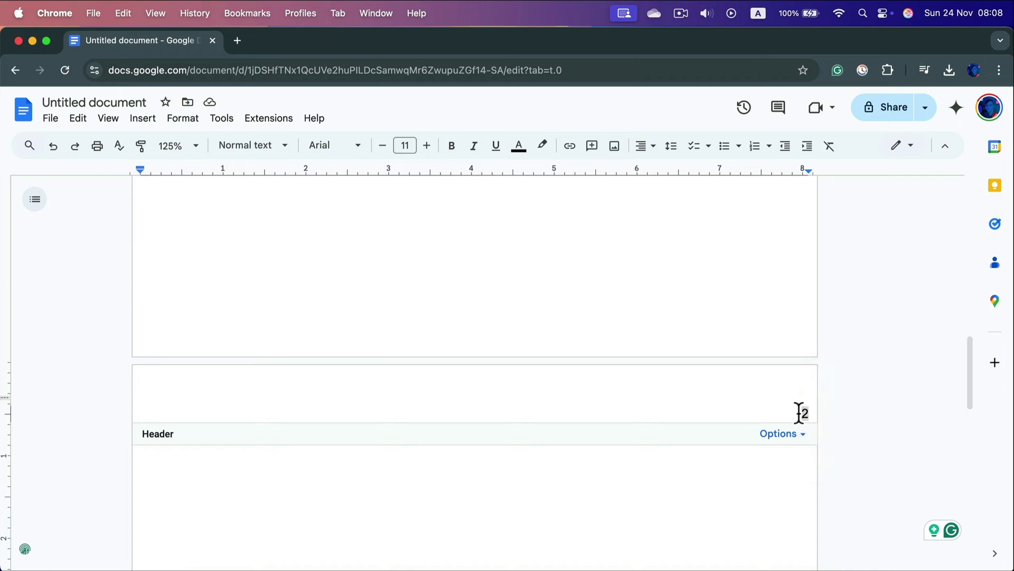
mouse_move(801, 417)
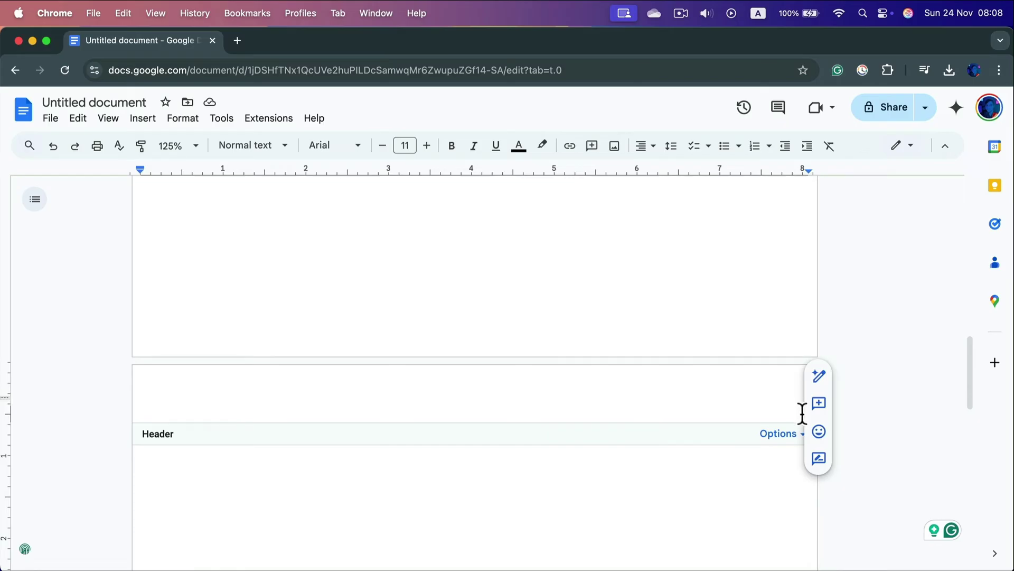
click(427, 146)
click(427, 146)
click(427, 146)
click(426, 146)
click(427, 146)
click(427, 146)
click(427, 146)
click(427, 146)
click(427, 146)
click(427, 146)
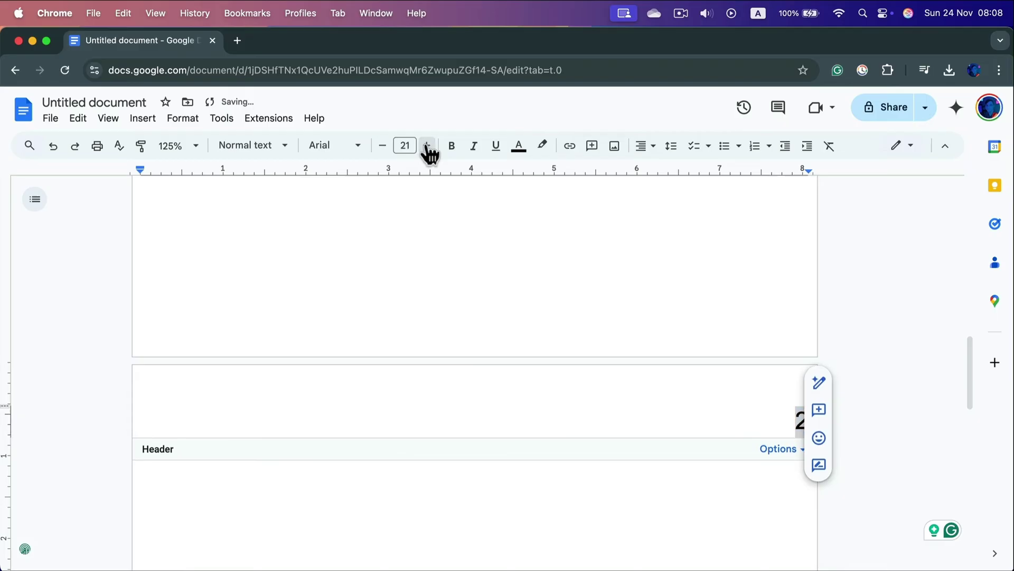
click(427, 146)
Make the header page number bold and dark red
click(451, 145)
click(520, 150)
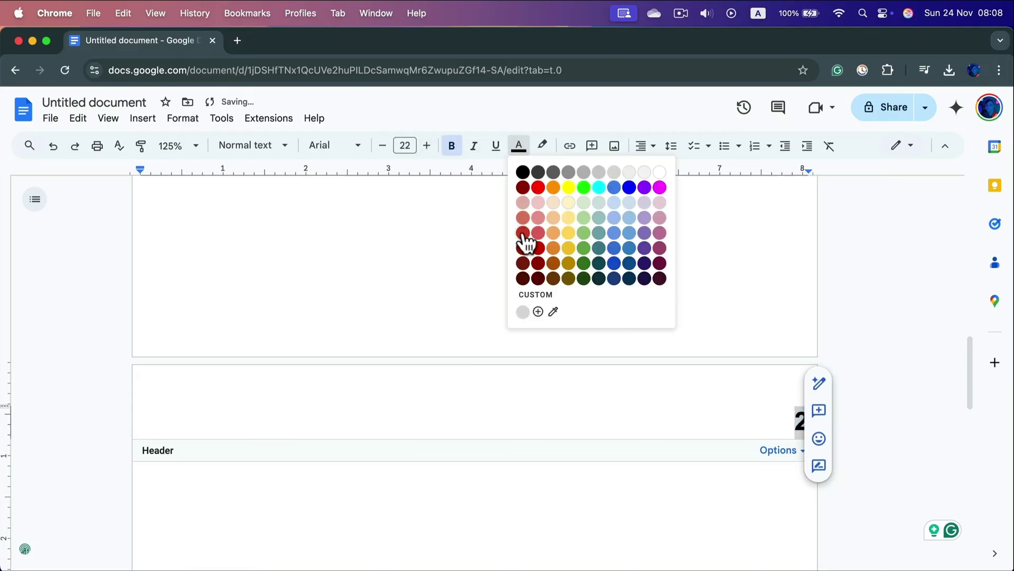
click(543, 263)
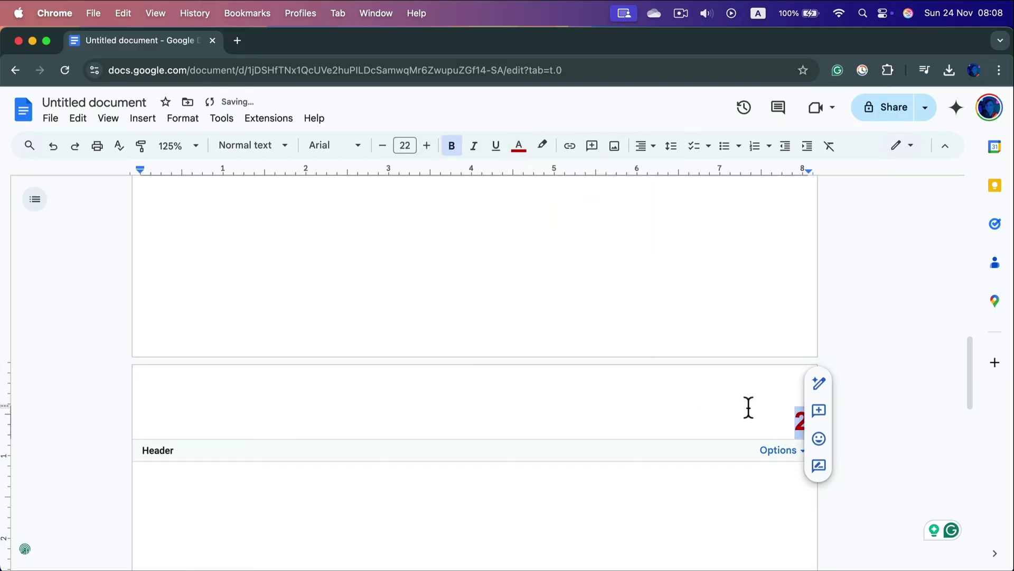
Add "Page - " before the header's page number, check it on both pages and leave the header
click(801, 423)
drag(796, 423, 790, 424)
scroll(738, 347, up, 10)
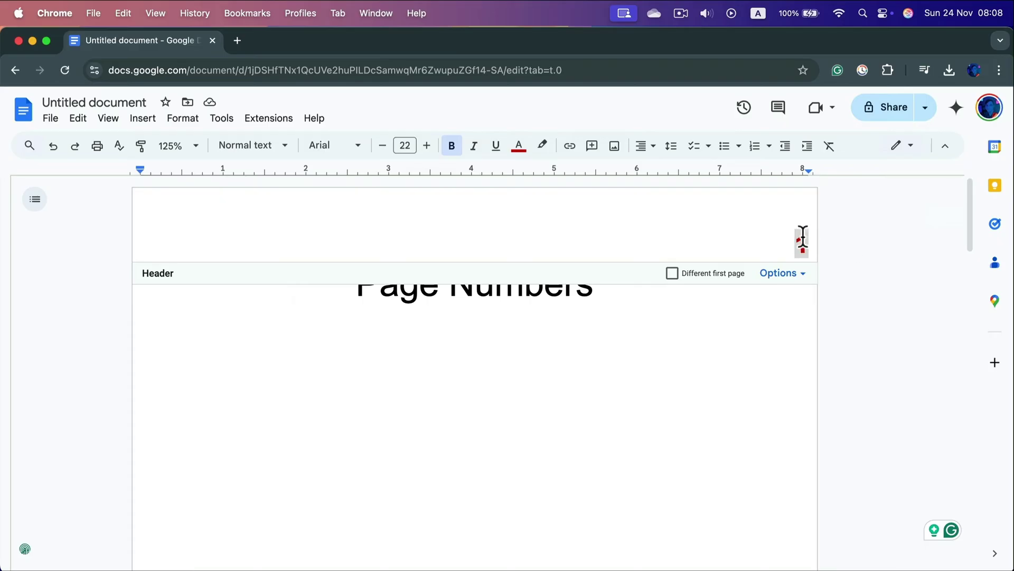
click(783, 244)
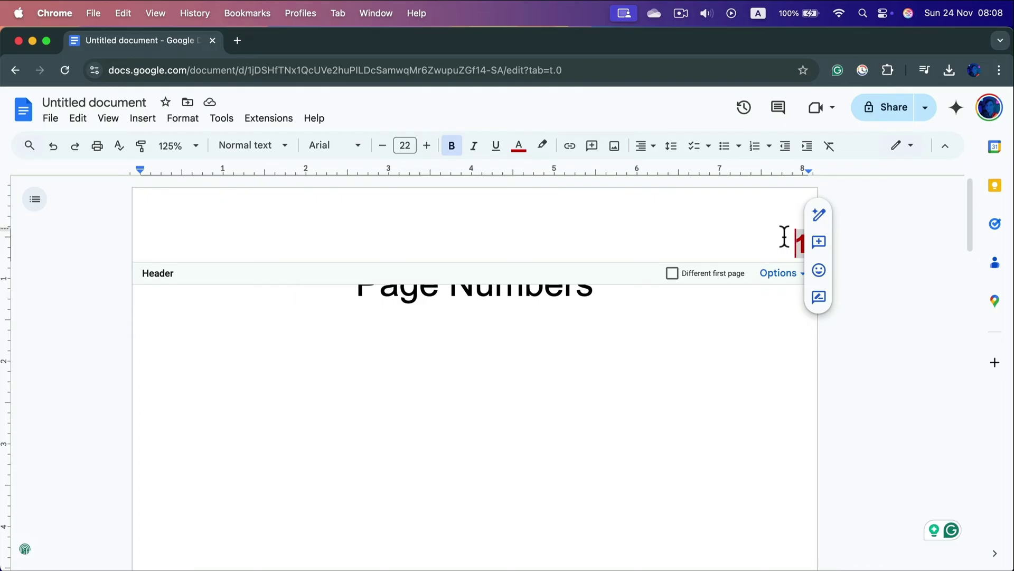
text(page)
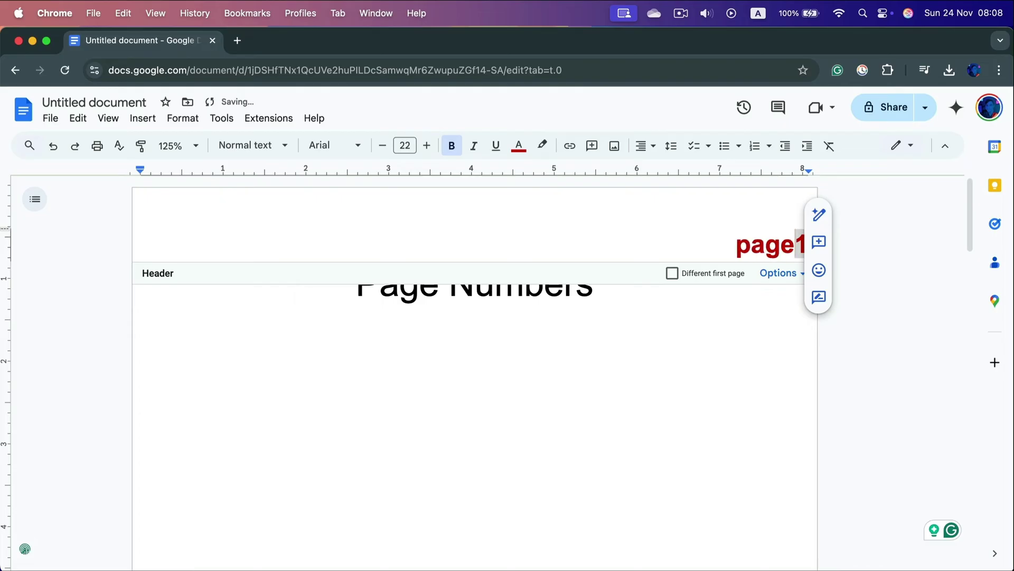
text( -)
scroll(780, 307, down, 7)
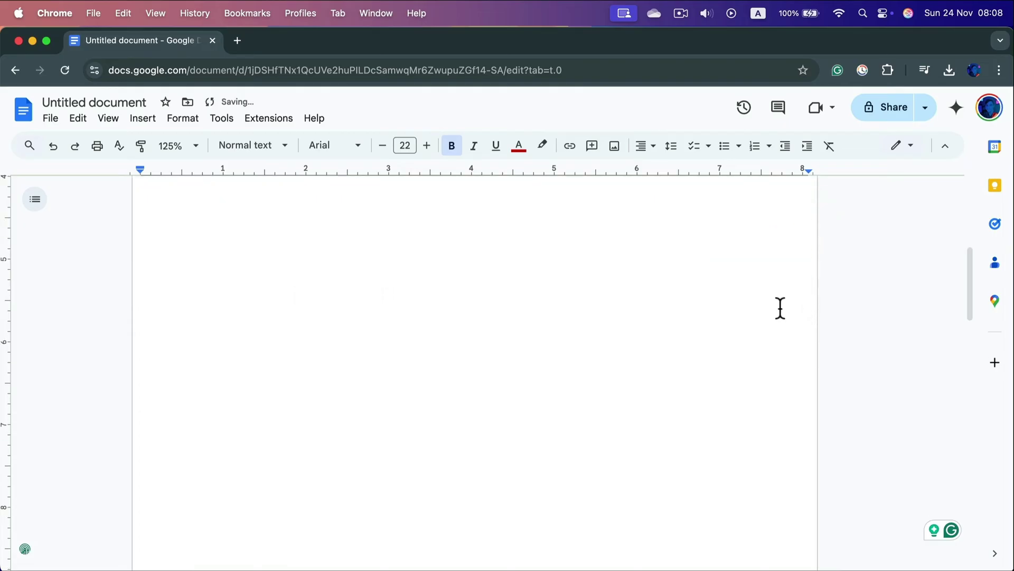
scroll(780, 308, down, 10)
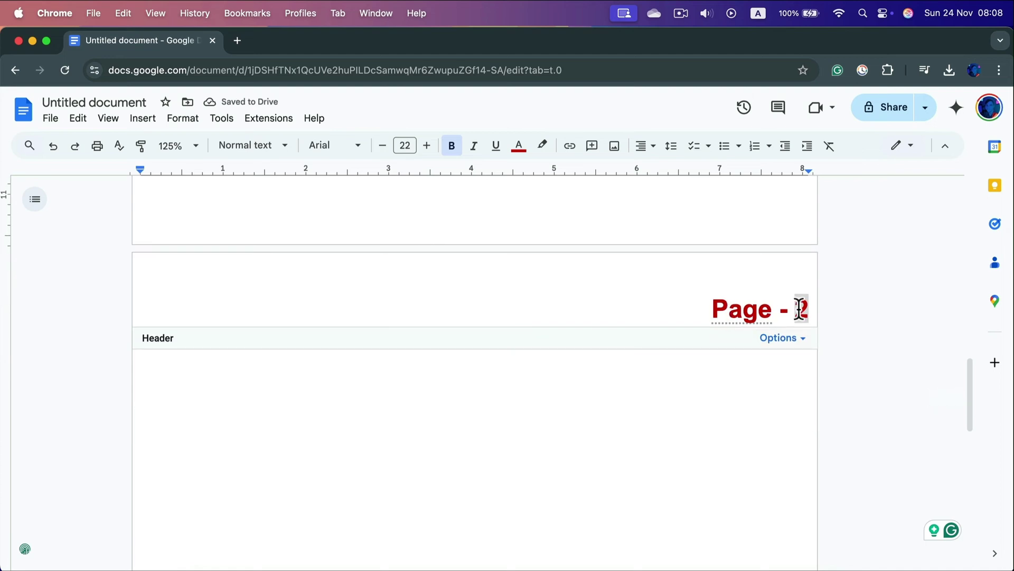
scroll(788, 322, down, 3)
scroll(783, 323, up, 15)
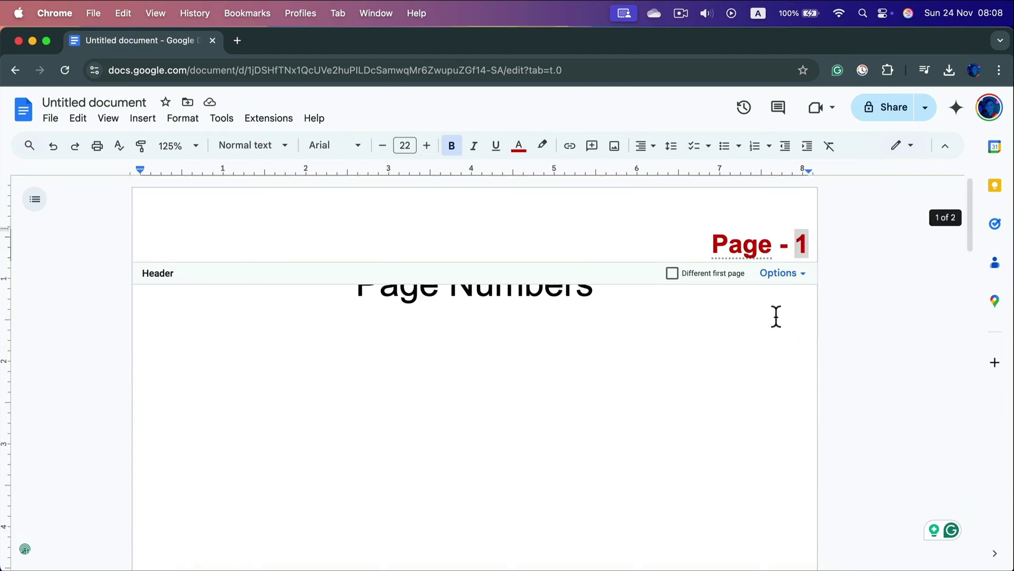
click(888, 327)
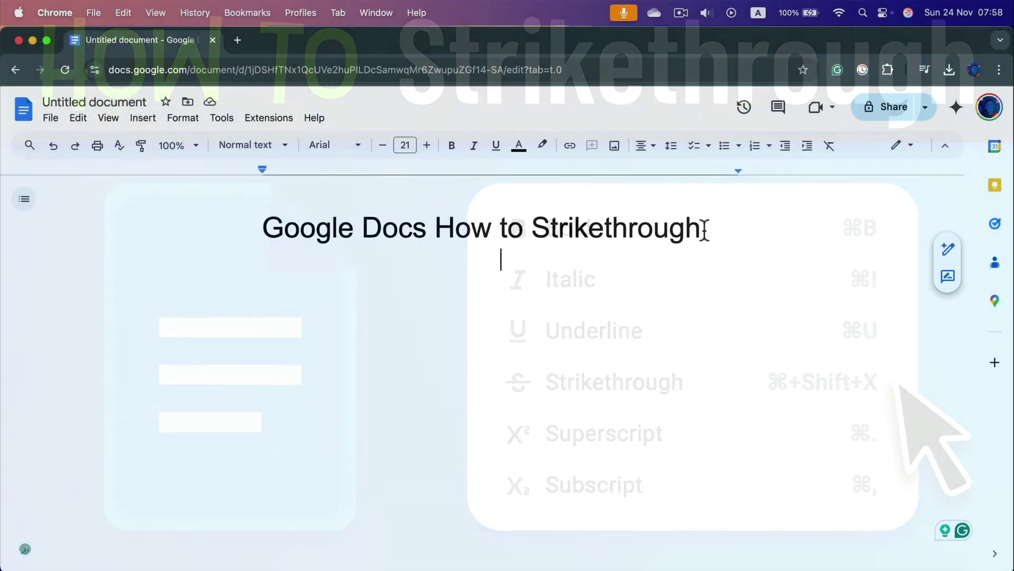
Apply strikethrough to the whole line "Google Docs How to Strikethrough"
drag(704, 228, 260, 227)
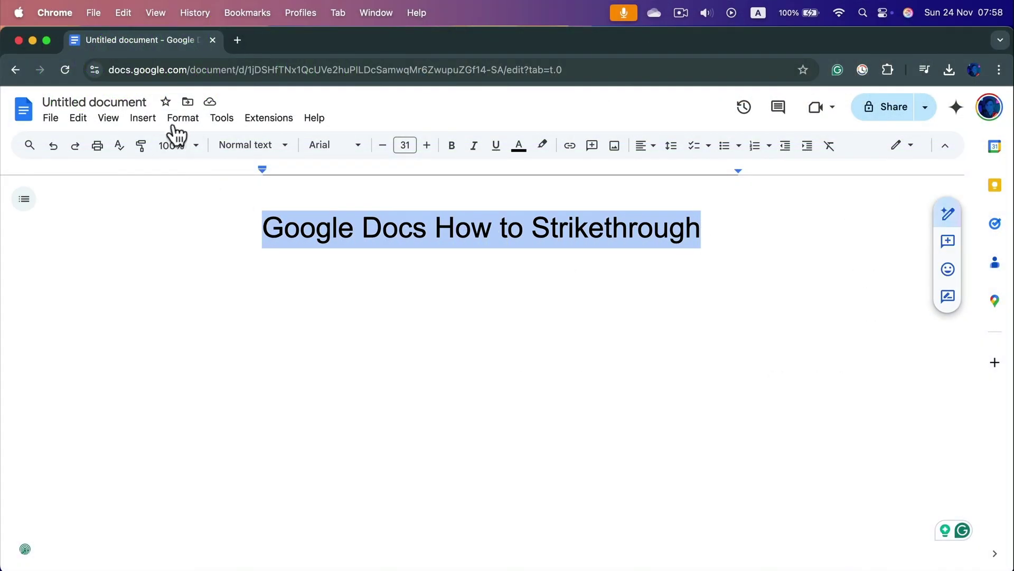
click(182, 123)
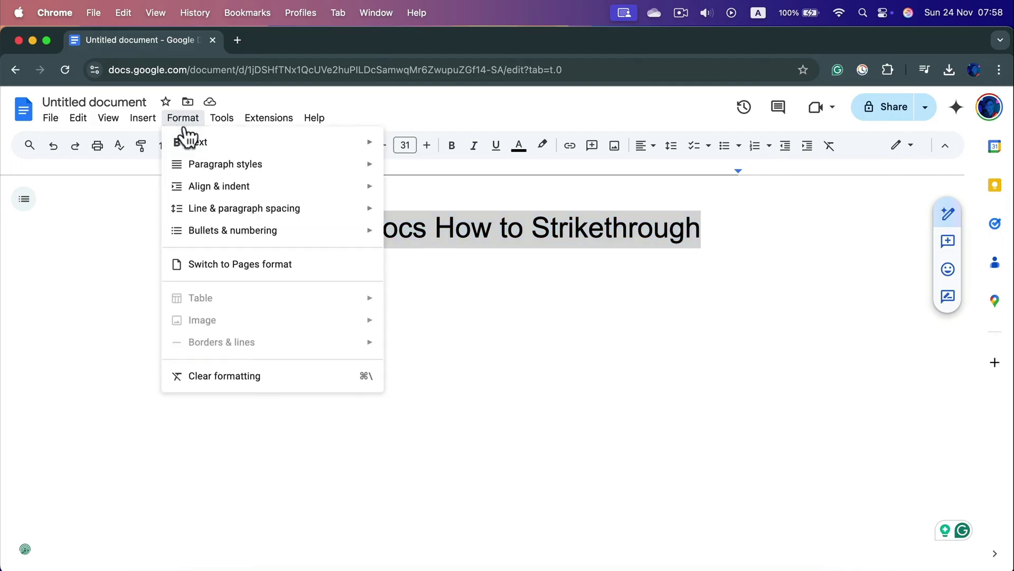
mouse_move(186, 140)
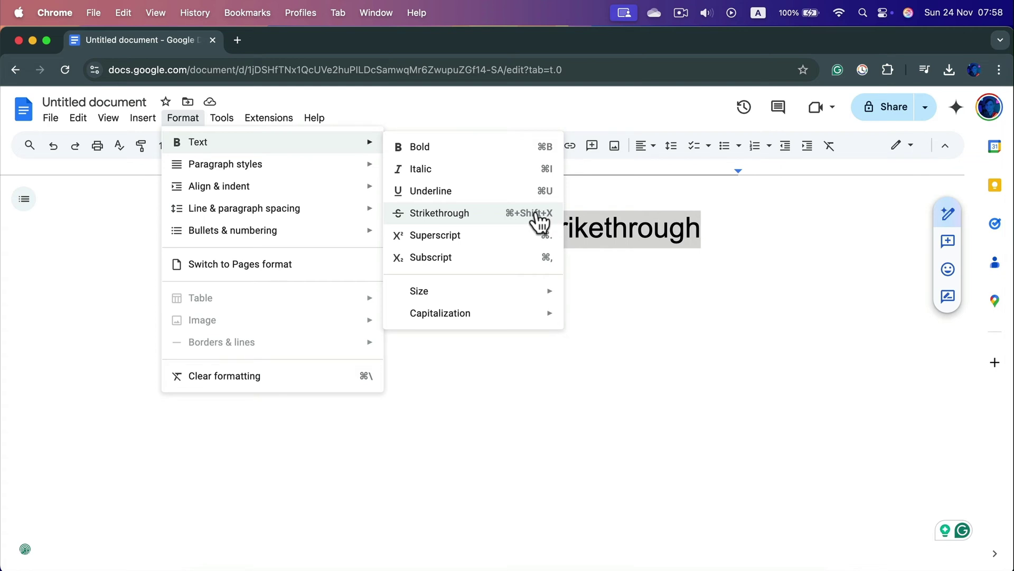
click(480, 222)
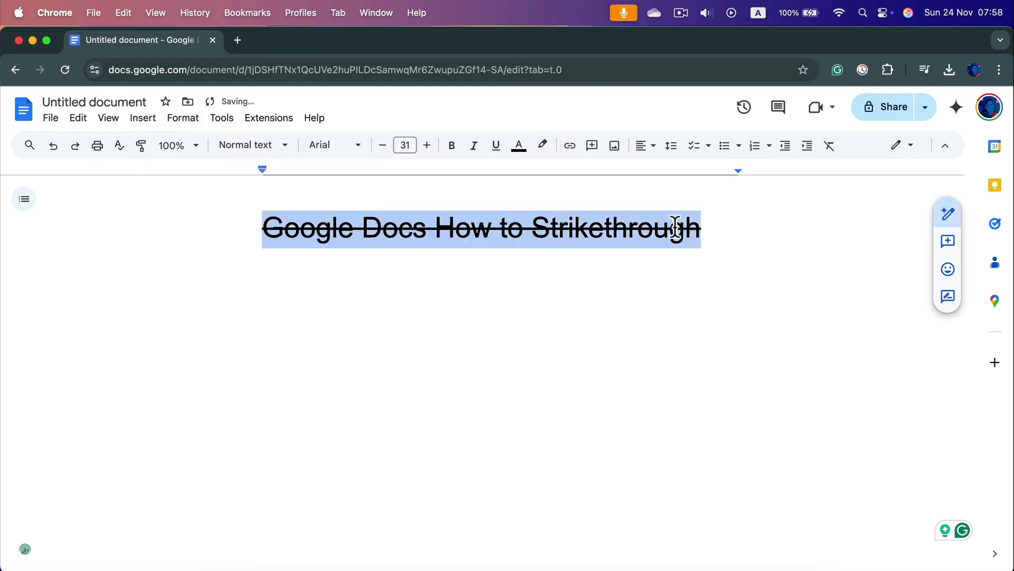
Remove the strikethrough from the whole title line
double_click(716, 225)
drag(710, 226, 263, 226)
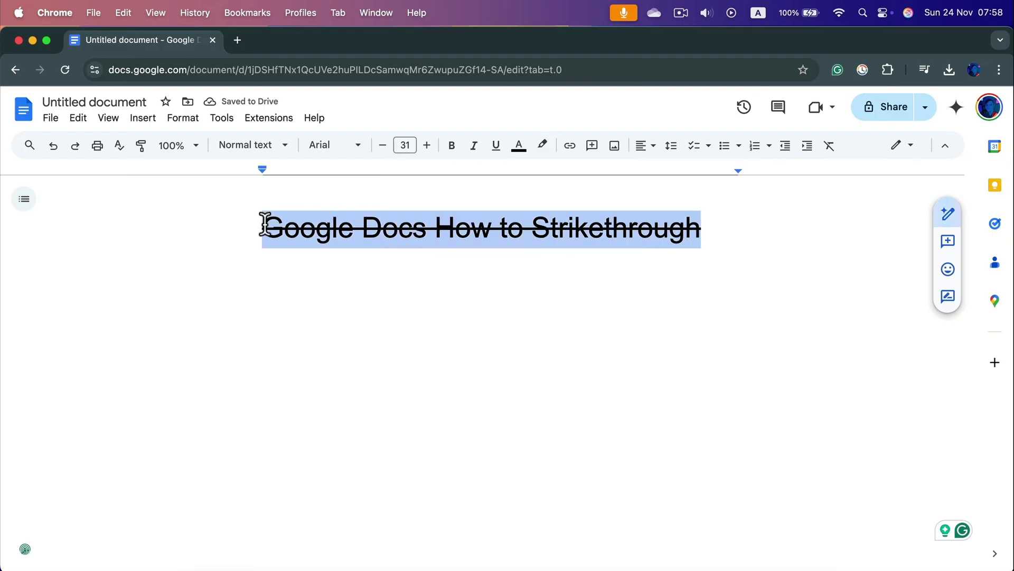
click(184, 119)
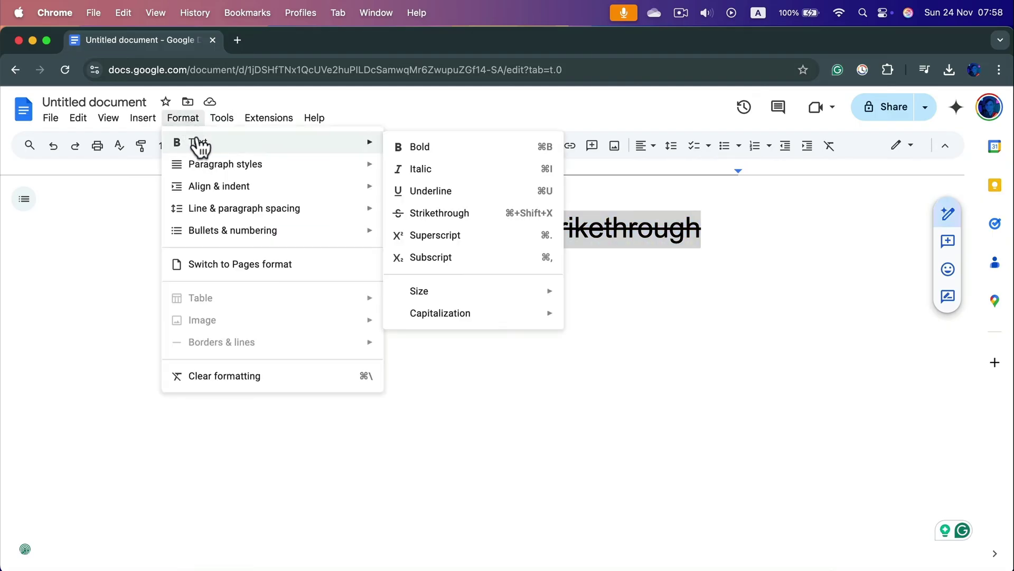
click(464, 214)
Strike through the entire title line "Google Docs How to Strikethrough" again and deselect it
drag(756, 256, 269, 238)
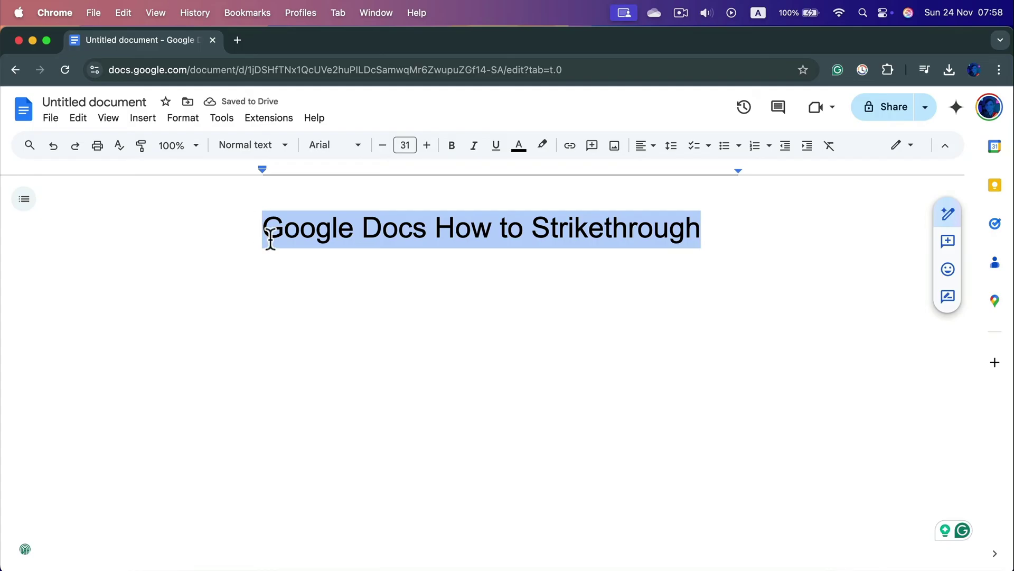
key(super+shift+x)
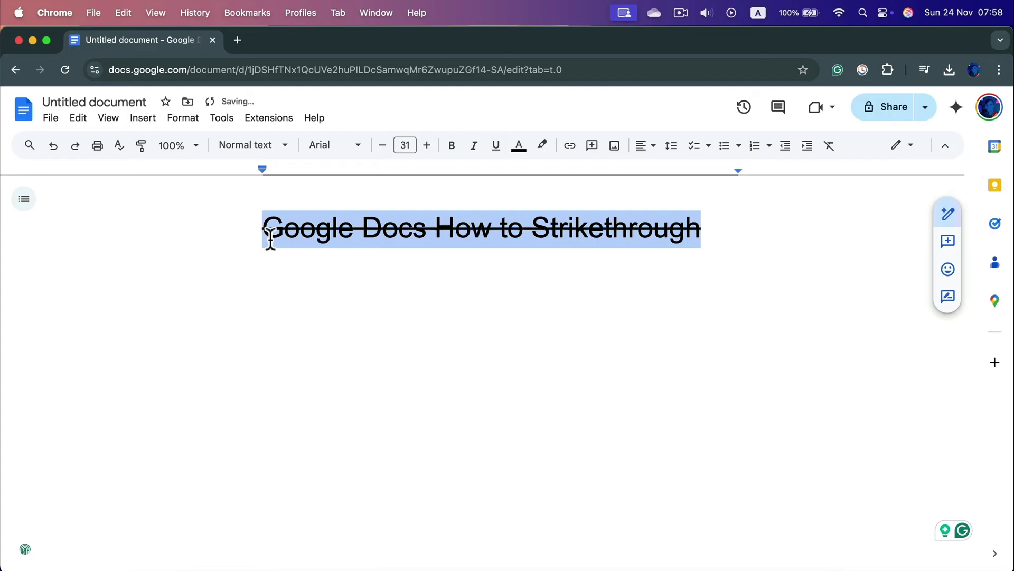
double_click(718, 219)
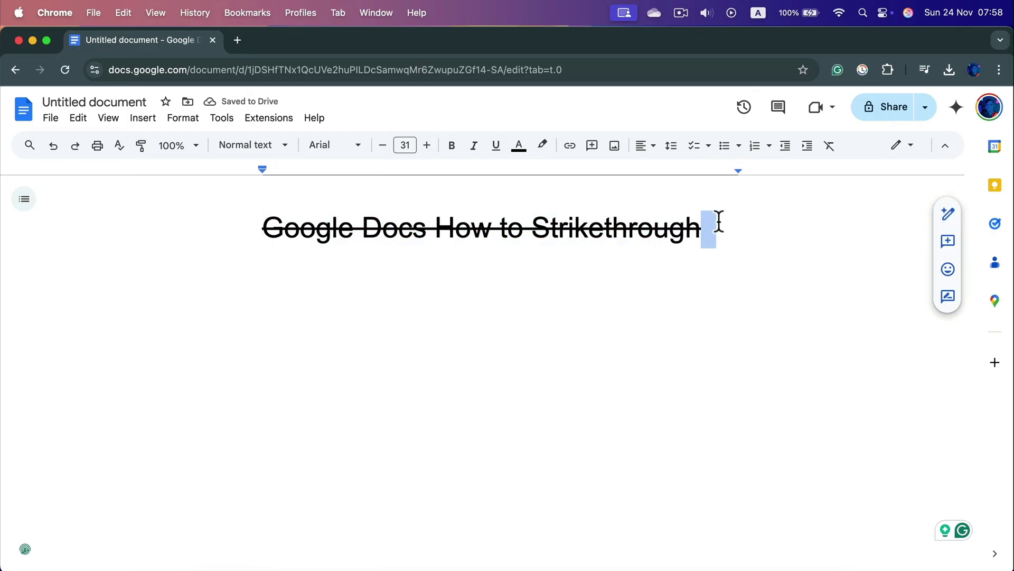
Select the entire struck-through title line and open its text formatting options
click(722, 230)
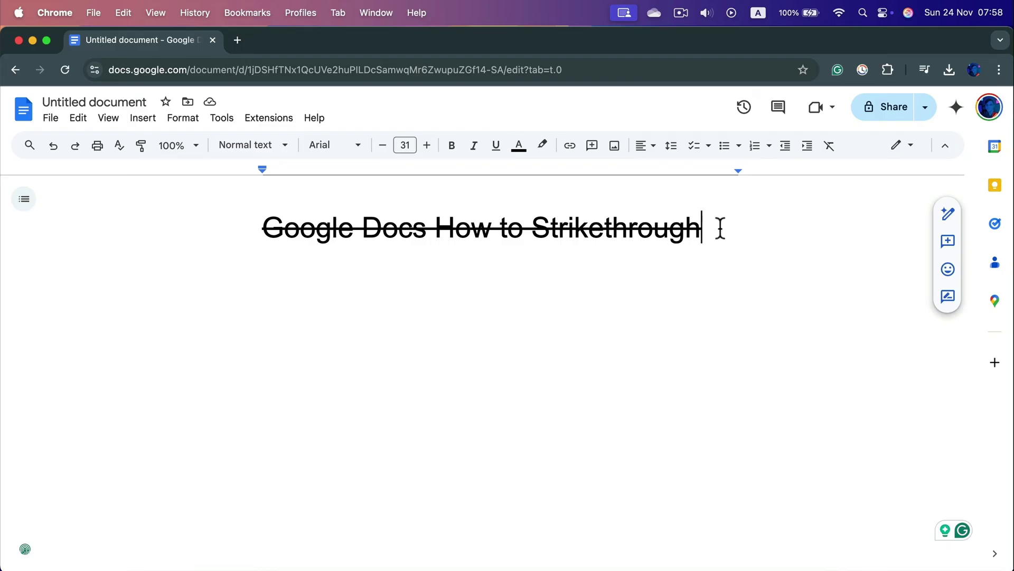
drag(720, 229, 240, 186)
click(182, 117)
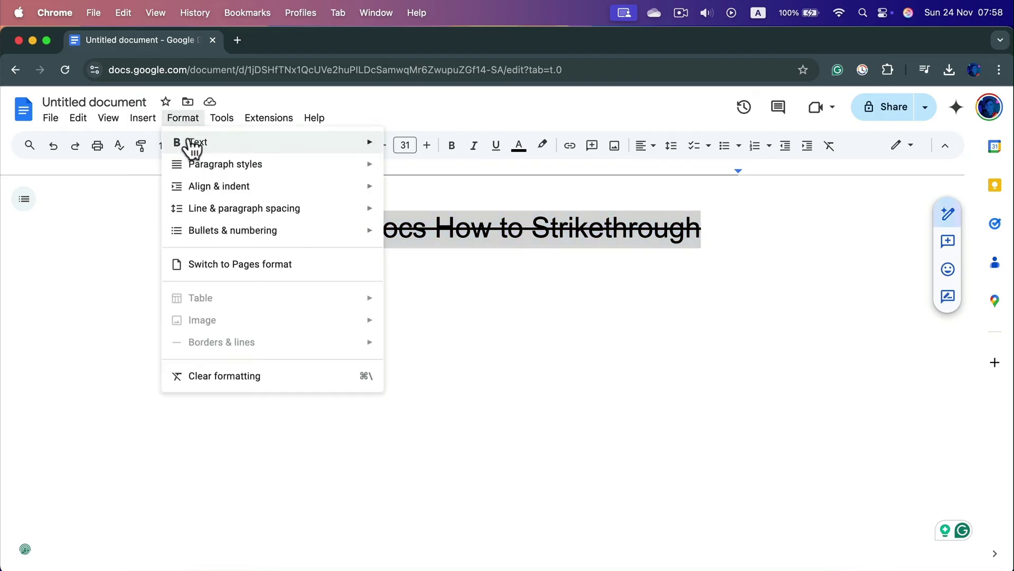
mouse_move(193, 143)
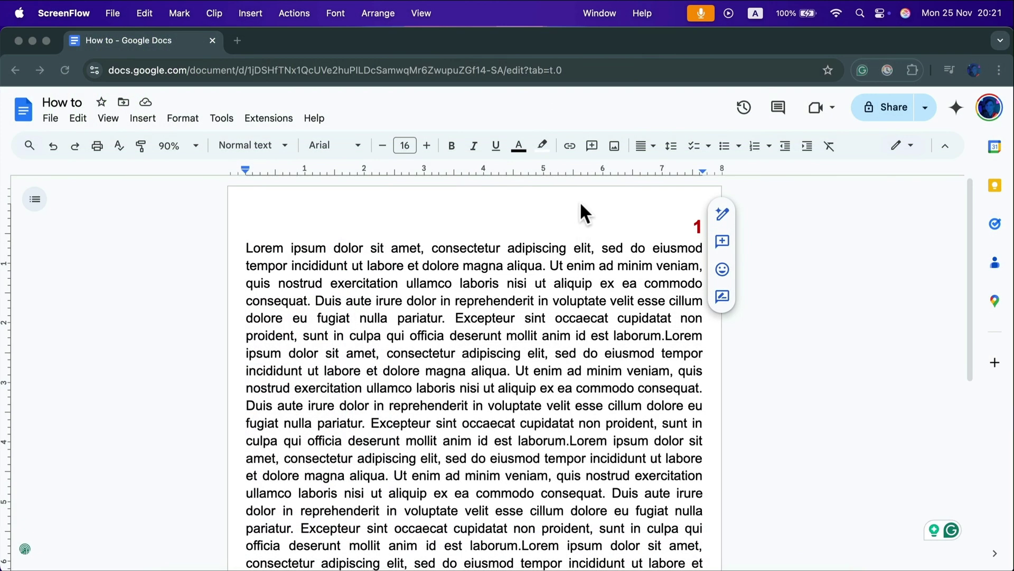
Lay out the "How to" document's text in two columns and check the layout down the page
click(182, 115)
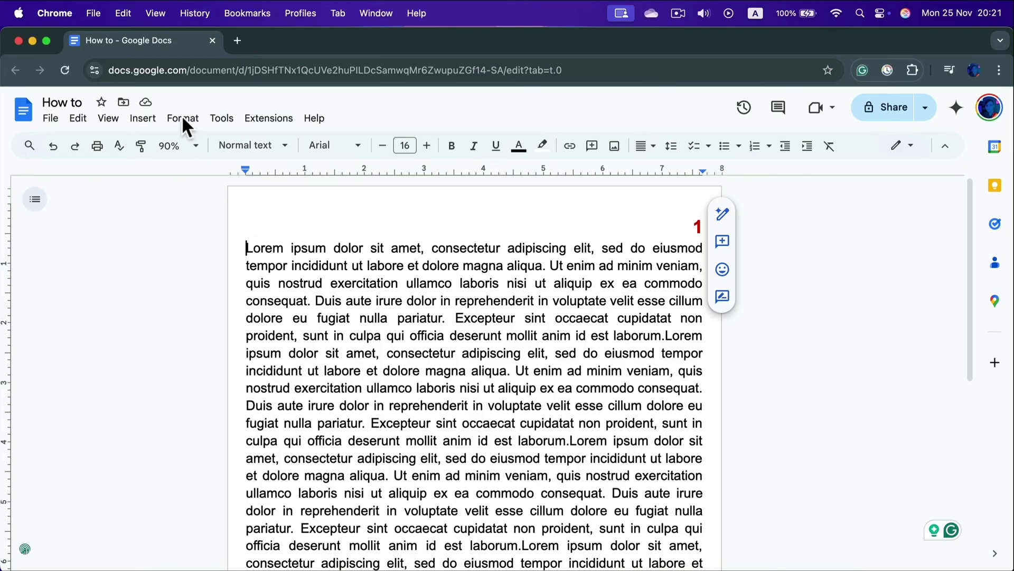
click(183, 117)
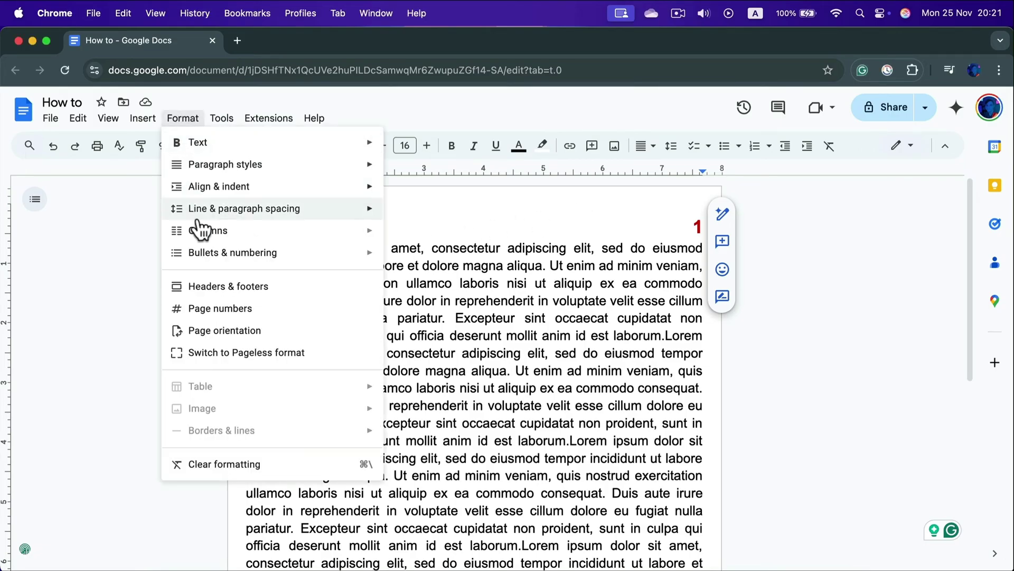
mouse_move(205, 234)
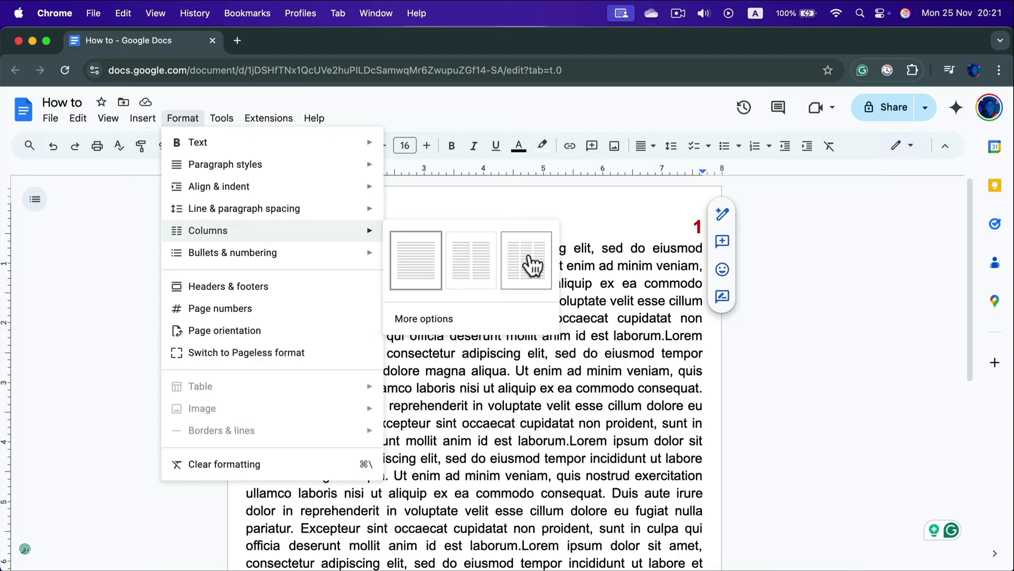
click(471, 274)
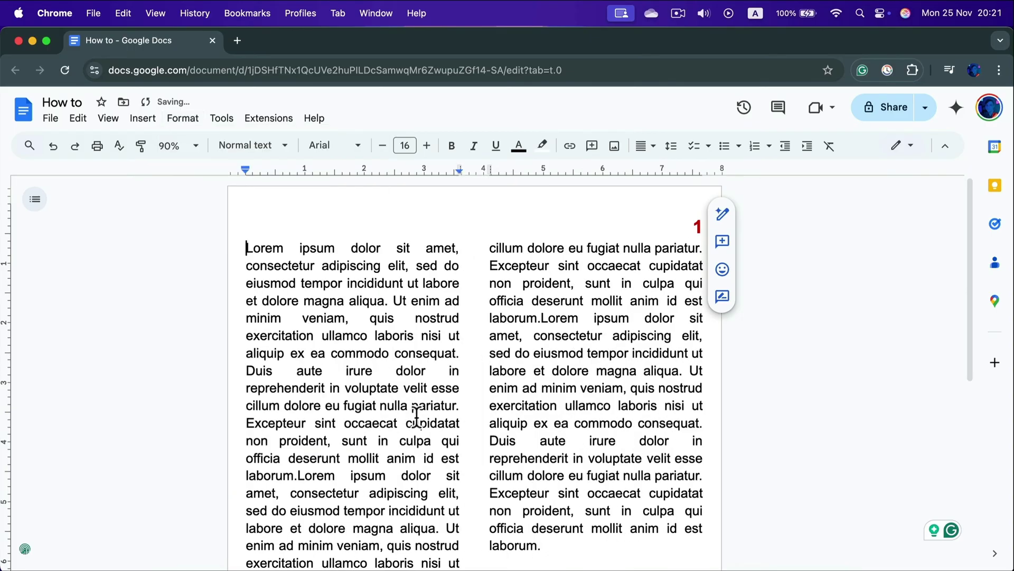
scroll(360, 303, down, 10)
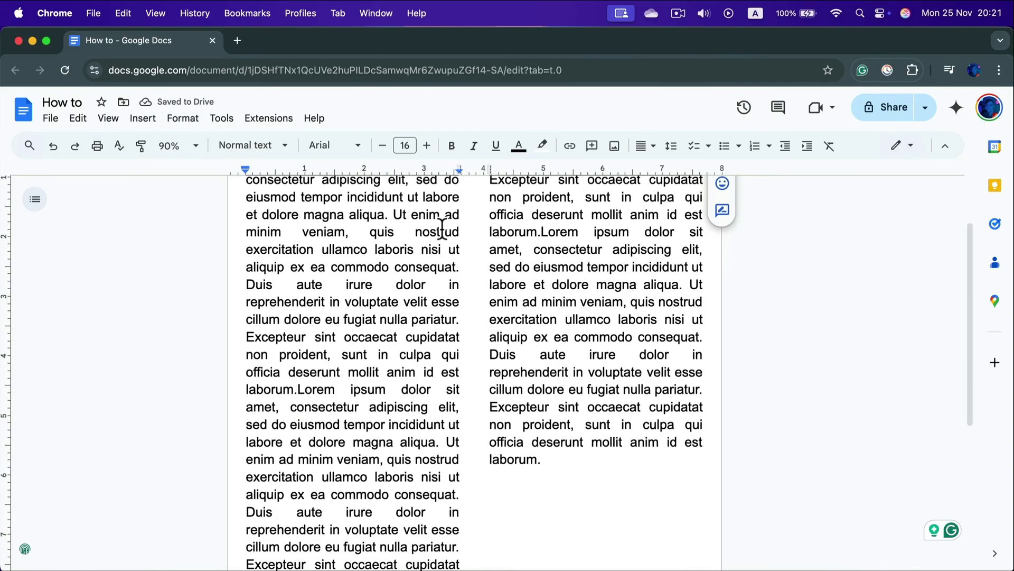
scroll(435, 285, down, 2)
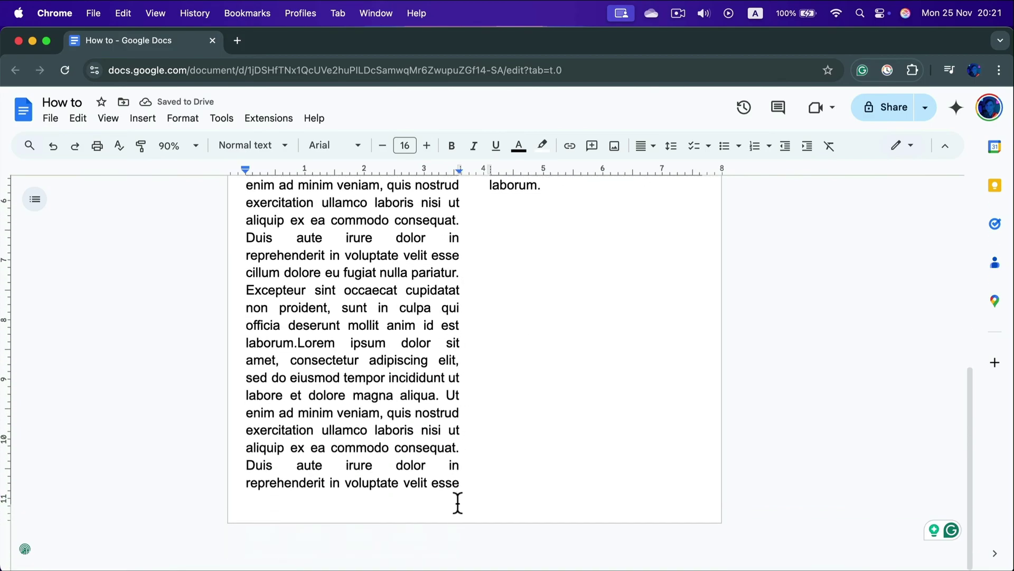
scroll(460, 481, up, 5)
scroll(460, 481, up, 4)
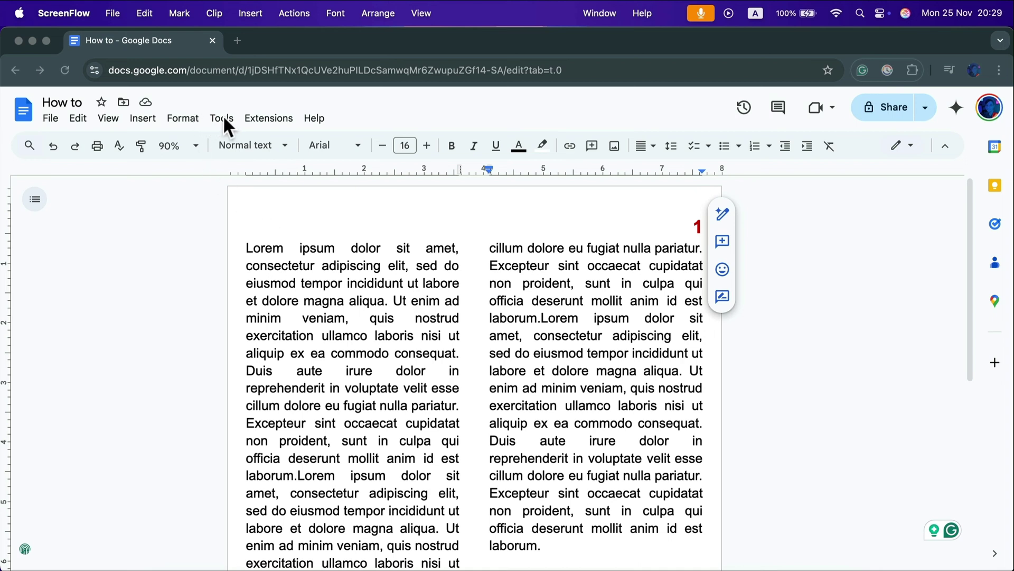
Open the word count details, enable displaying the word count while typing and return to the text
click(223, 117)
click(223, 117)
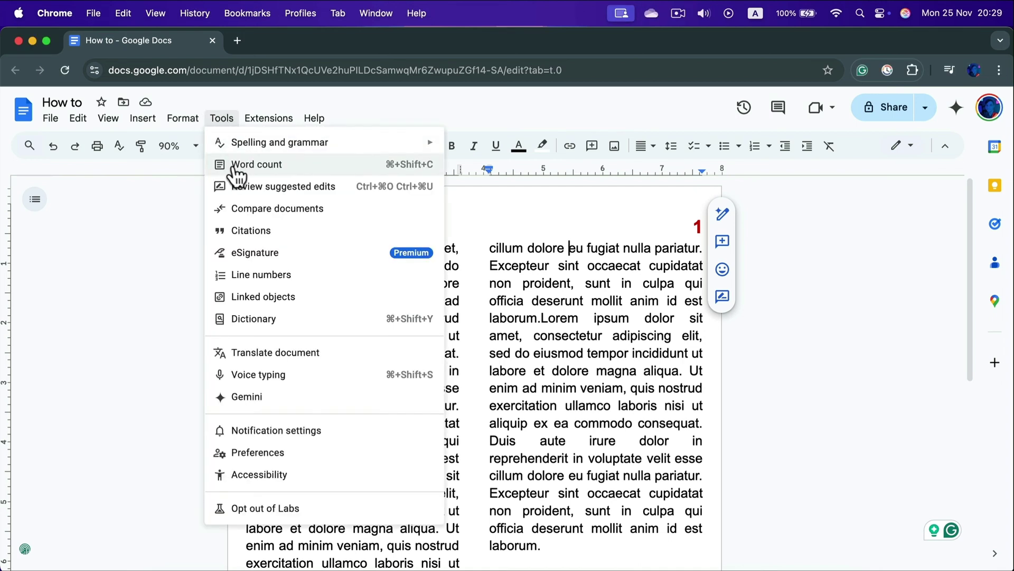
click(286, 168)
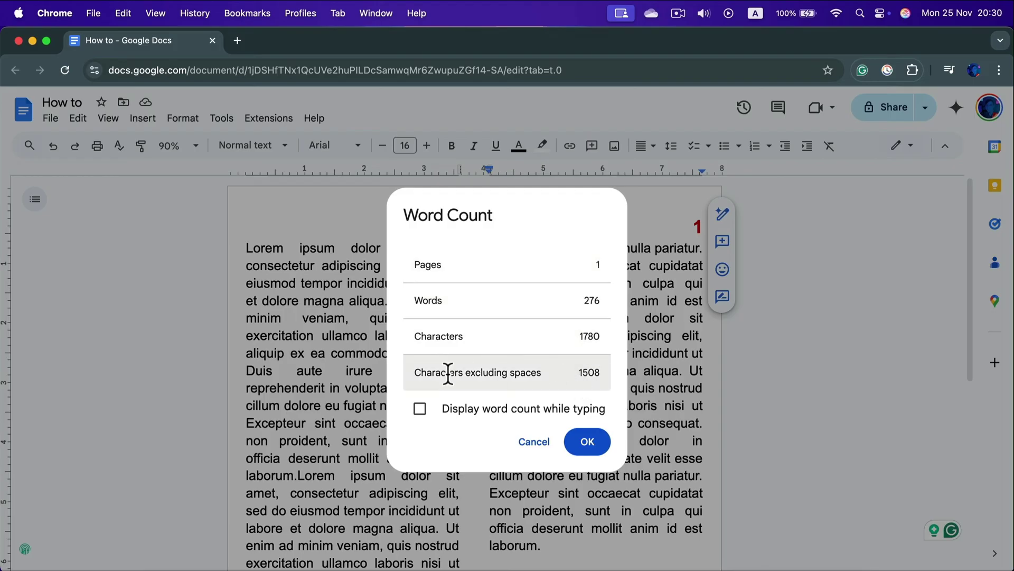
click(420, 409)
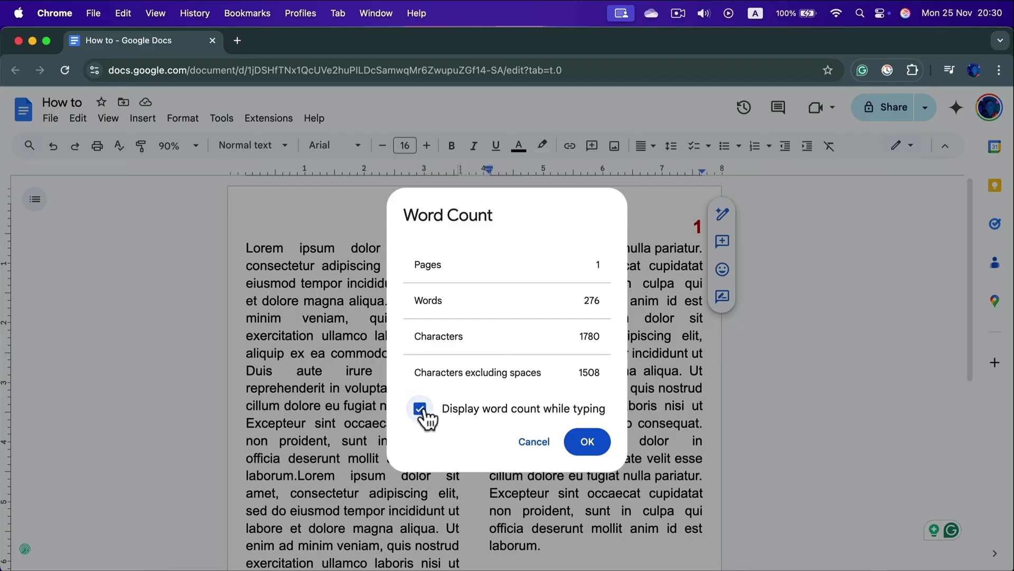
click(605, 443)
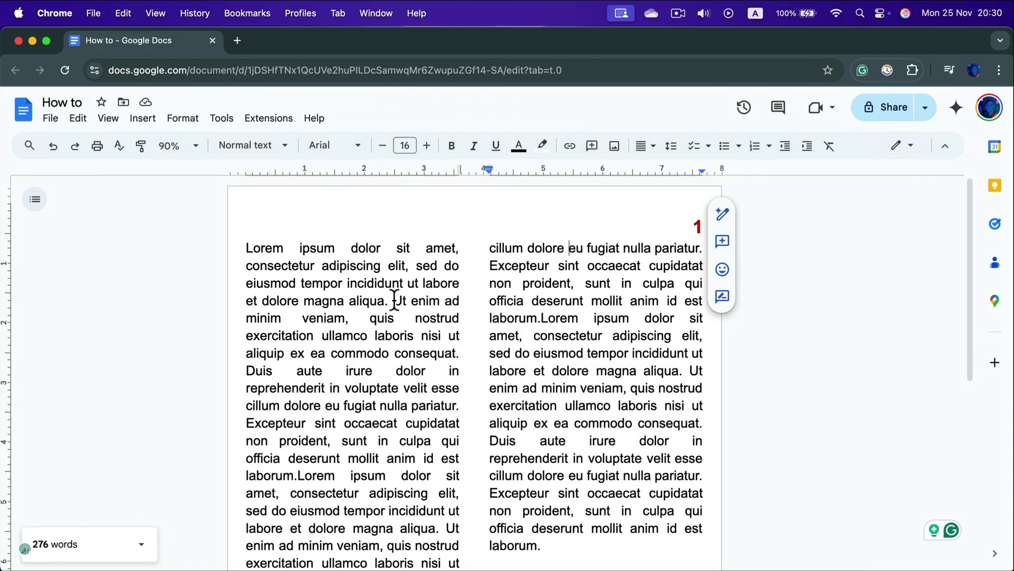
click(370, 300)
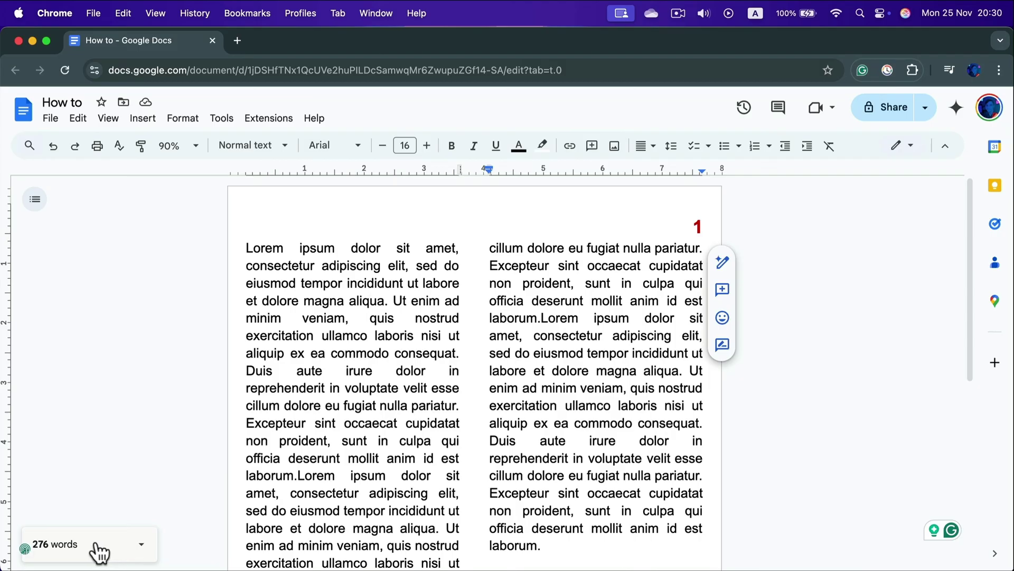
Switch the live counter to pages, words and characters in turn, then set it back to words
click(140, 551)
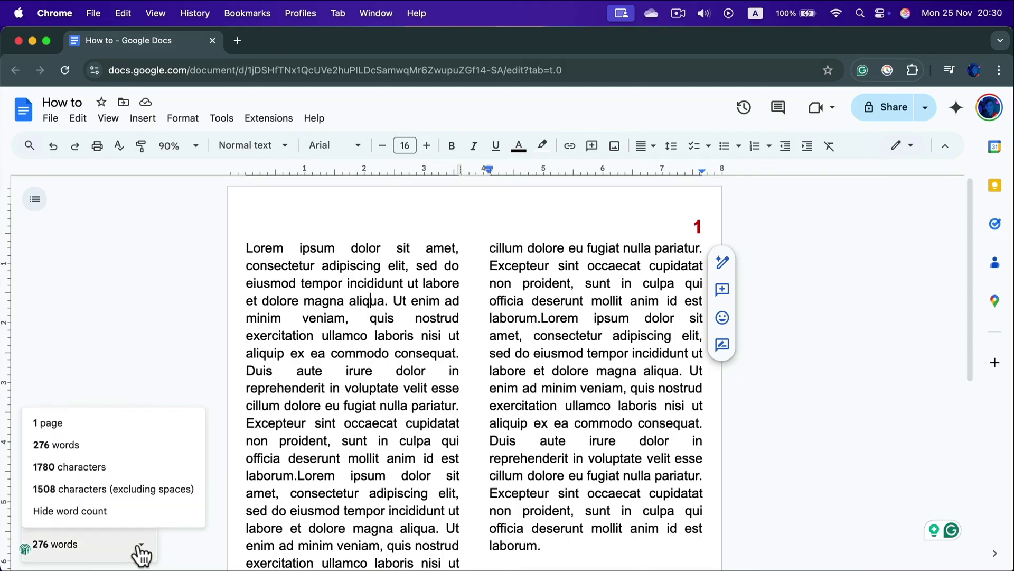
click(64, 429)
click(118, 546)
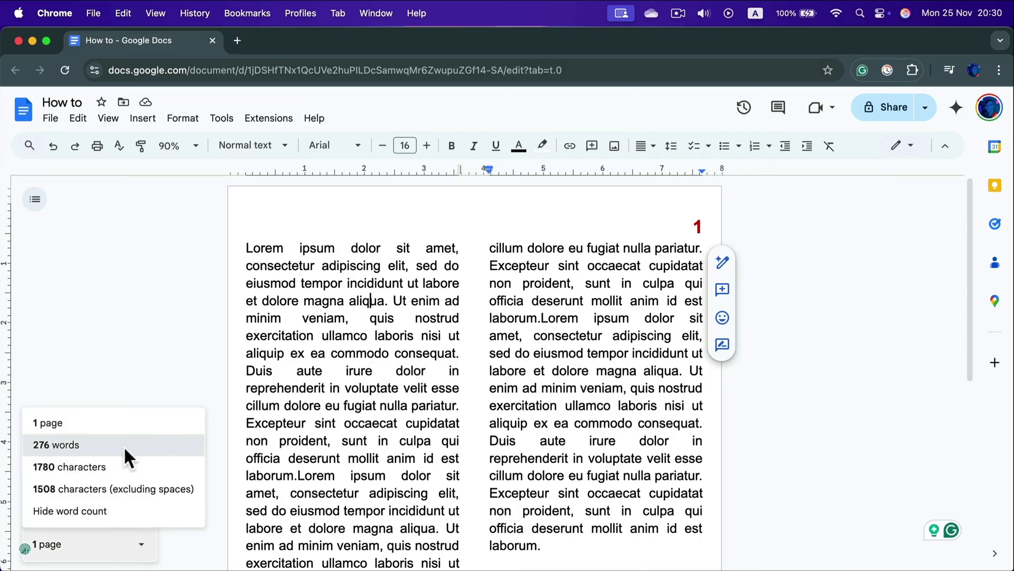
click(124, 445)
click(135, 546)
click(132, 467)
click(141, 553)
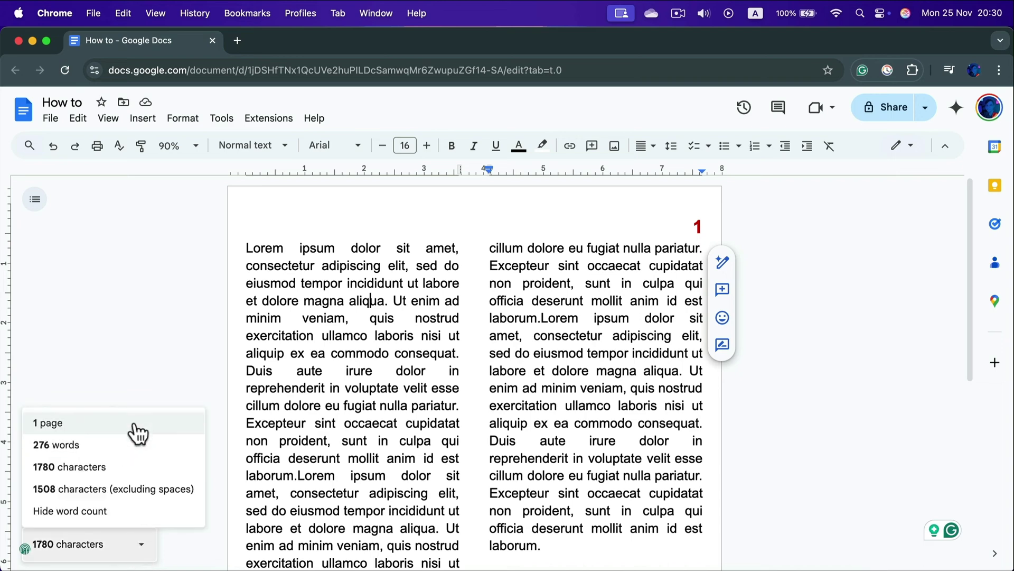
click(132, 447)
Insert the filler text "asdadsad sdfdsf dsfds " inside the word "aliqua" in the first column's fourth line
click(356, 297)
text(asdadsad sdfdsf )
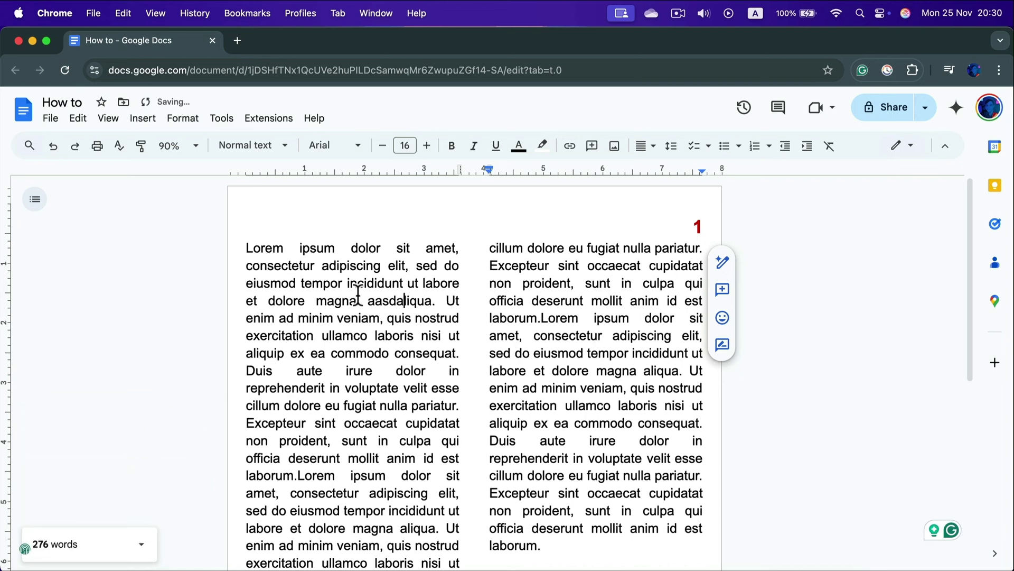
text(dsfds liqua. Ut enim ad minim)
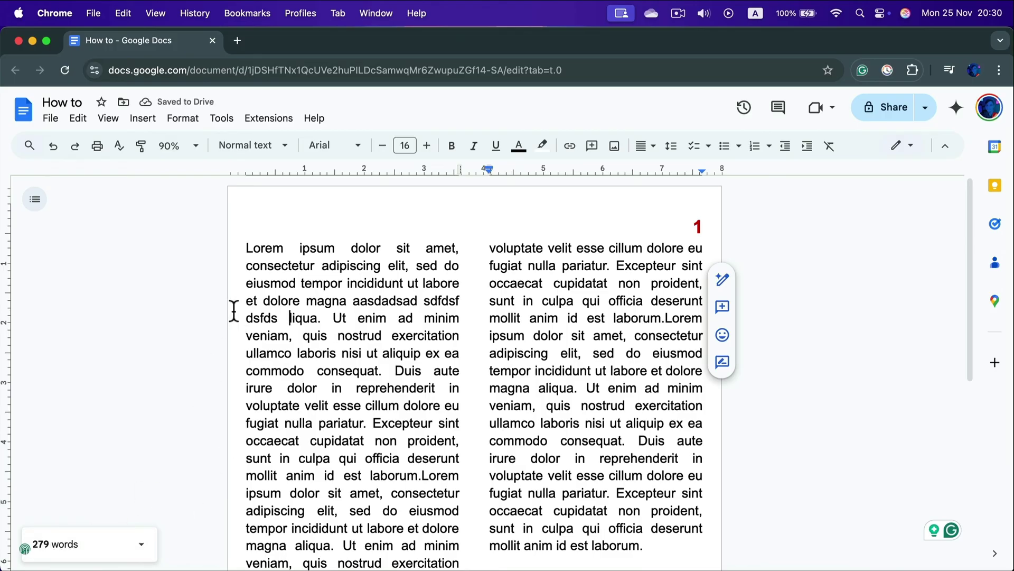
Reopen the word count details and toggle the option to display the word count while typing
click(223, 119)
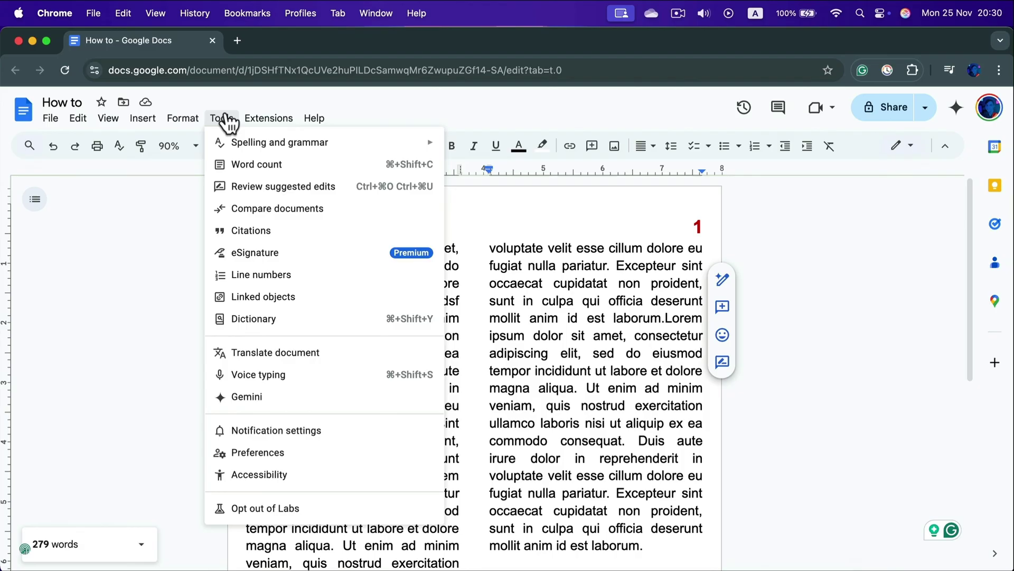
click(282, 165)
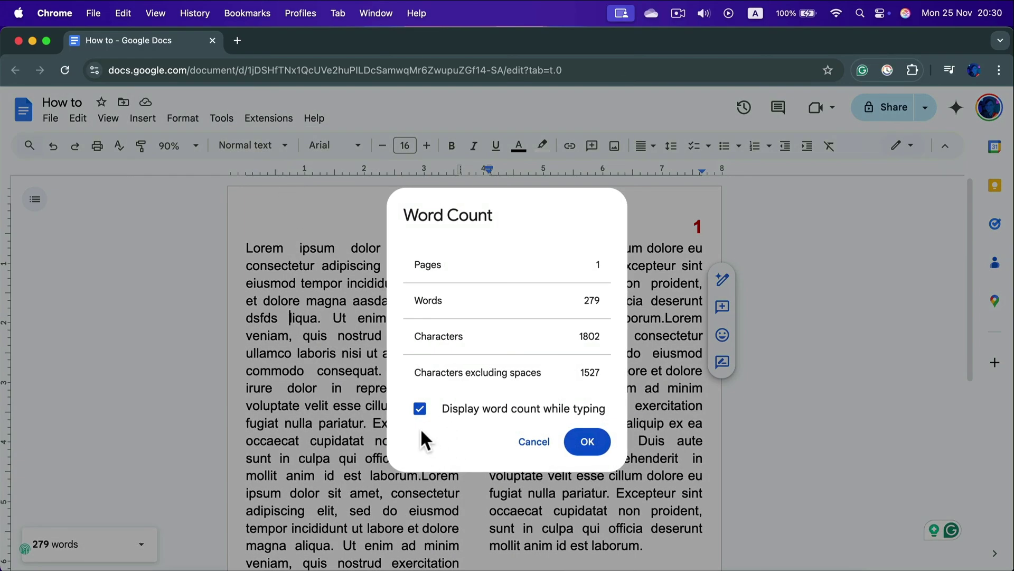
click(420, 410)
click(420, 410)
click(420, 410)
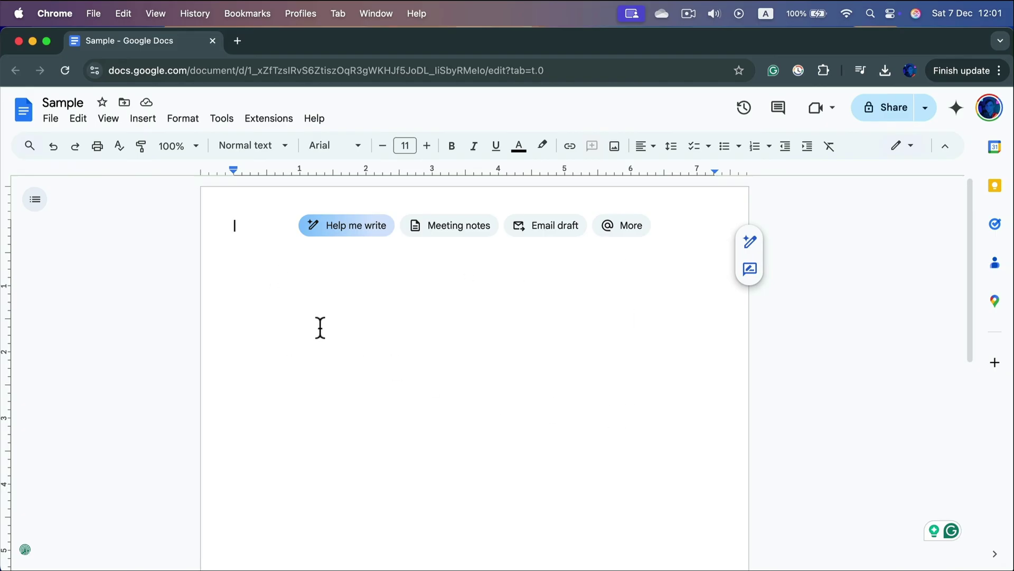
Open the Sample document's page setup, choose A4 (8.27" x 11.69") paper and view the page color palette
click(51, 119)
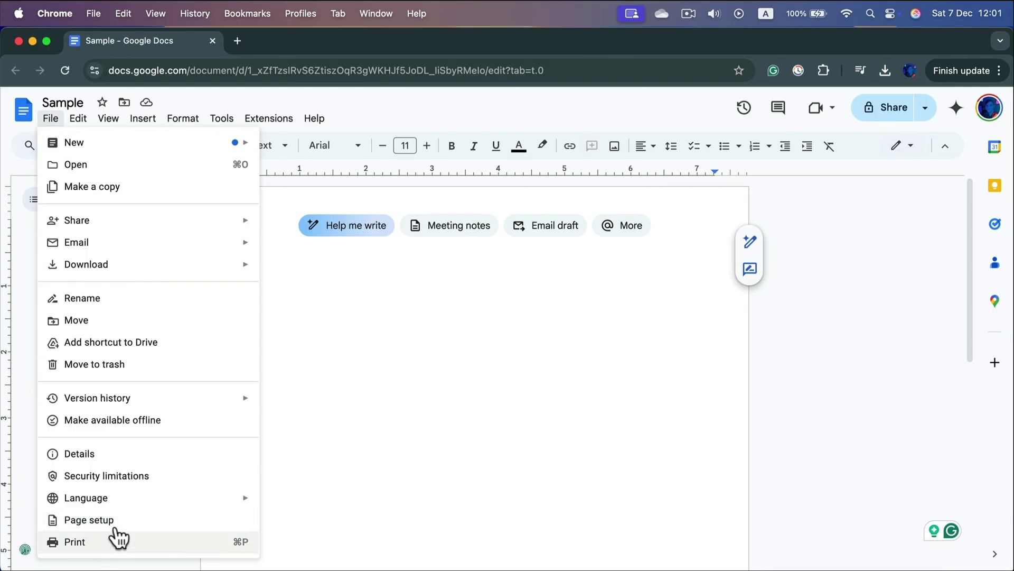
click(140, 522)
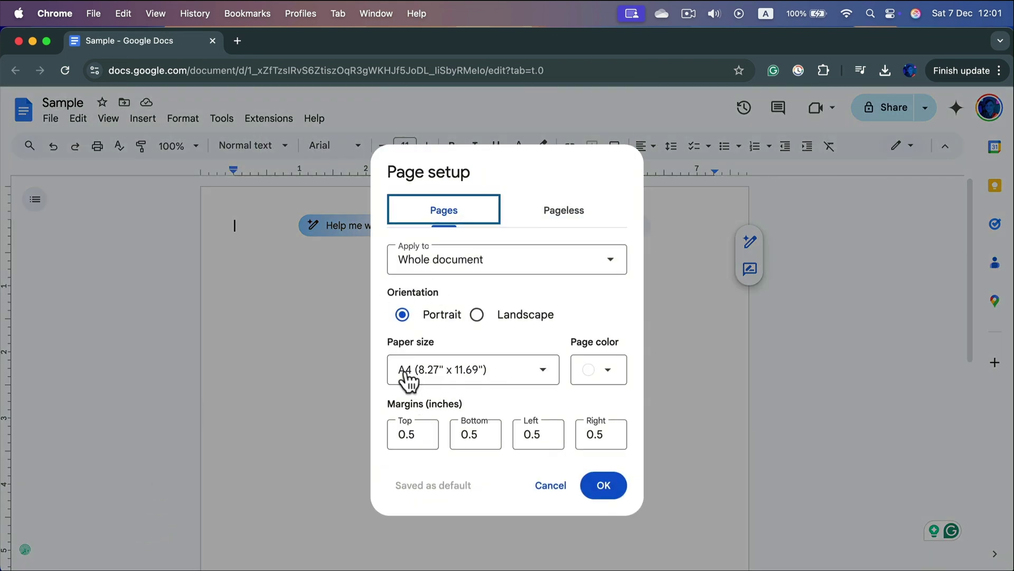
click(542, 372)
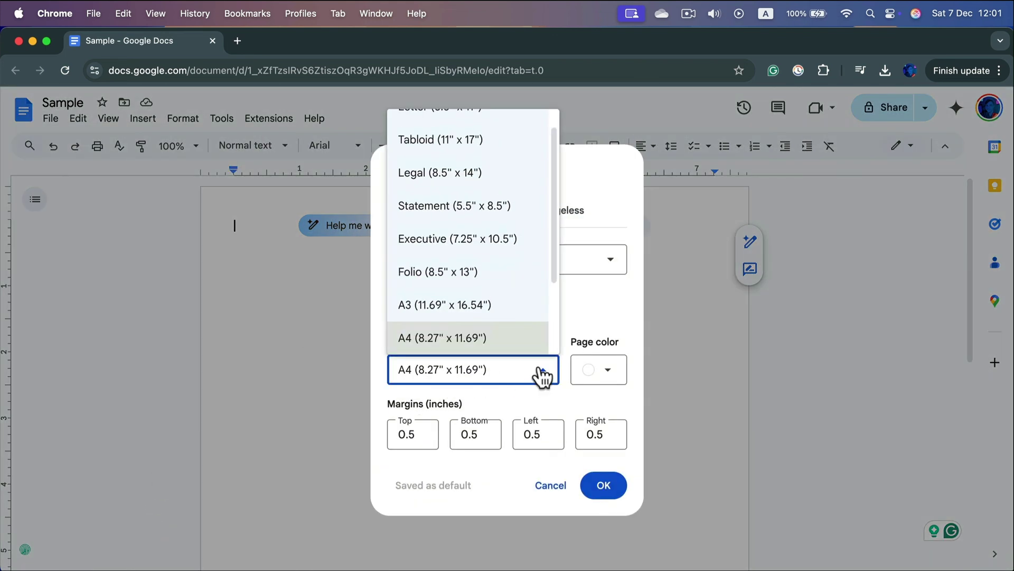
click(462, 338)
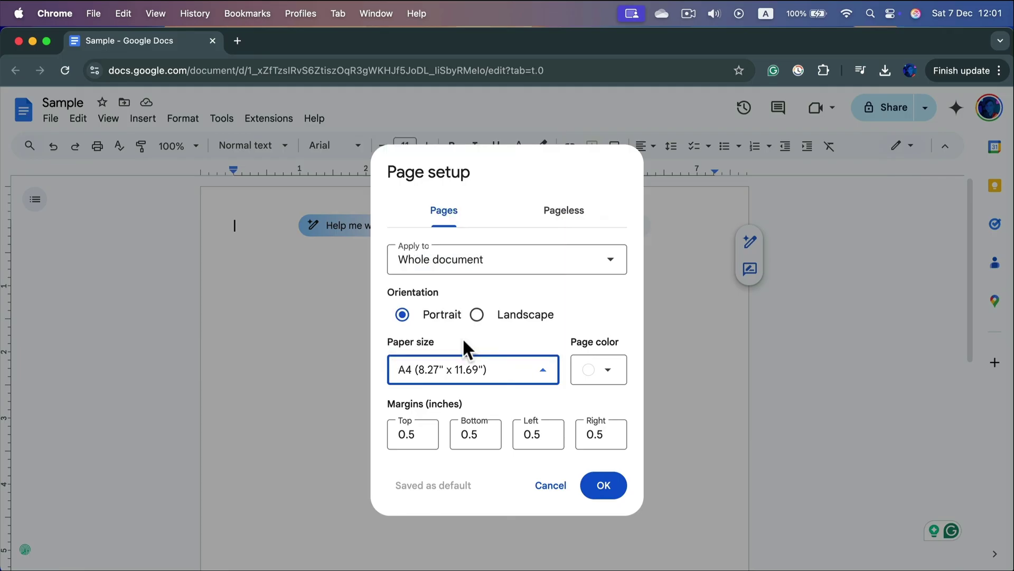
click(586, 370)
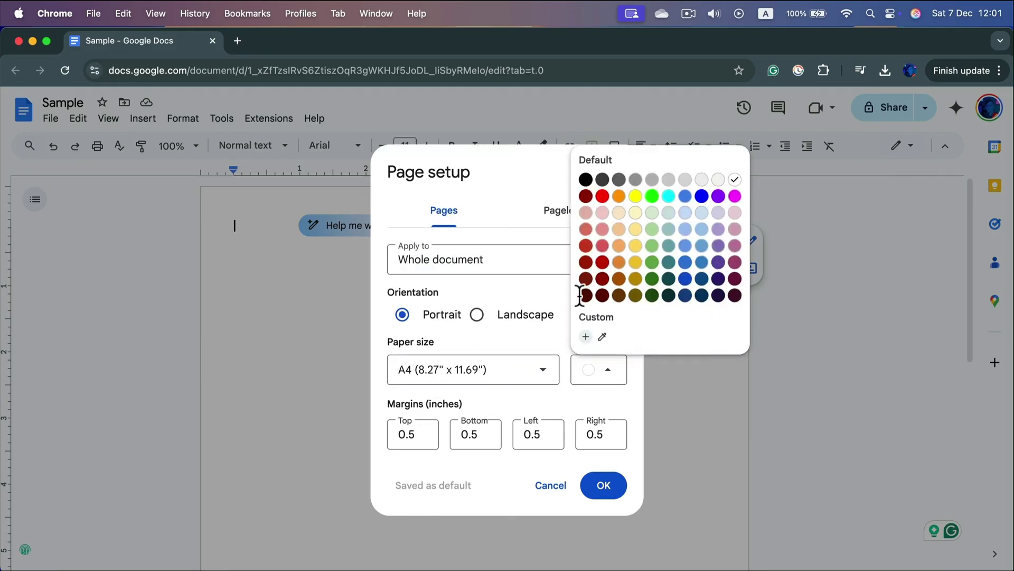
click(559, 334)
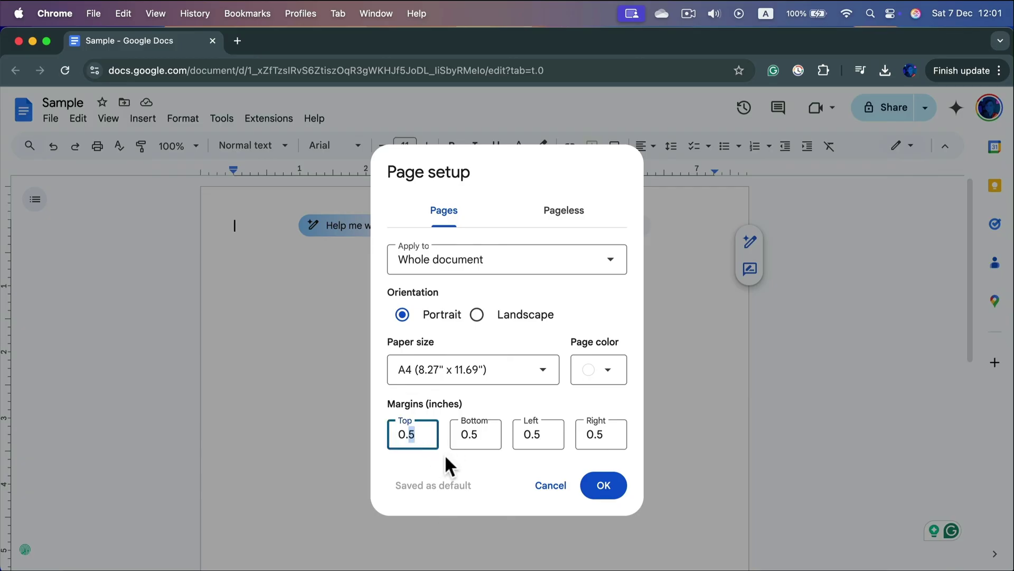
Set the top, bottom, left and right page margins to 0.25 inches and apply the page setup
text(25)
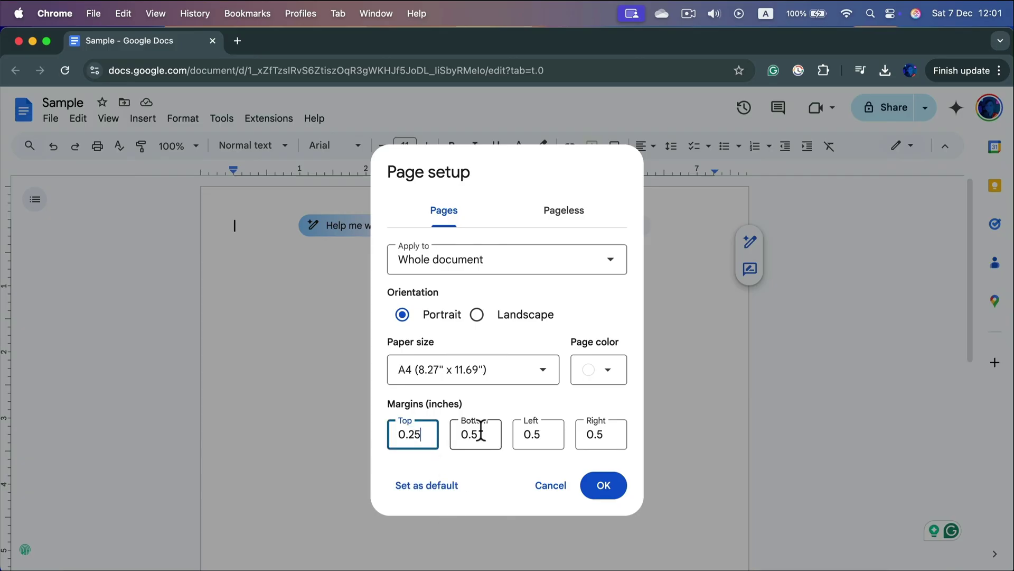
text(2)
drag(467, 434, 544, 435)
text(5)
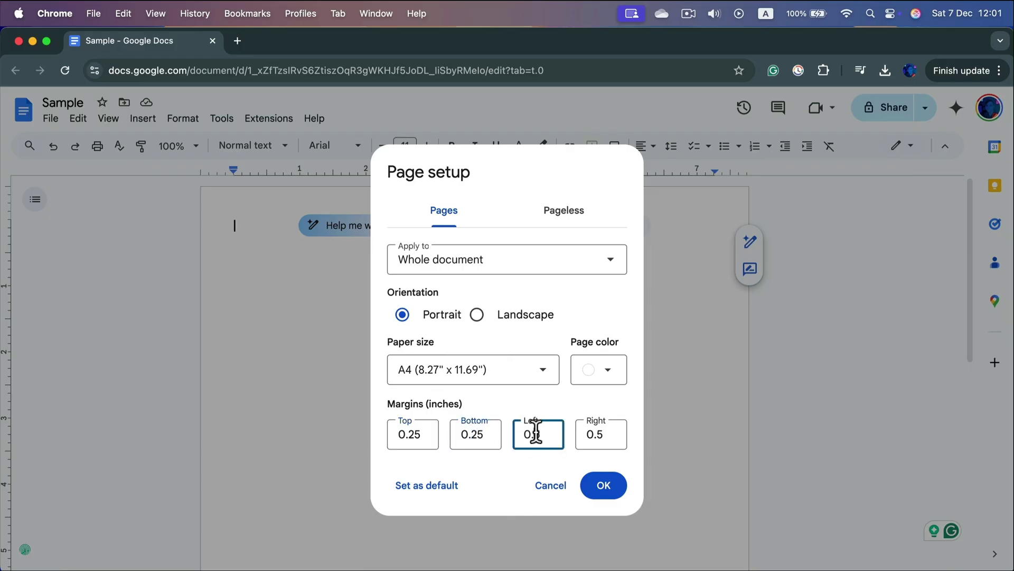
text(25)
click(602, 434)
key(BackSpace)
text(25)
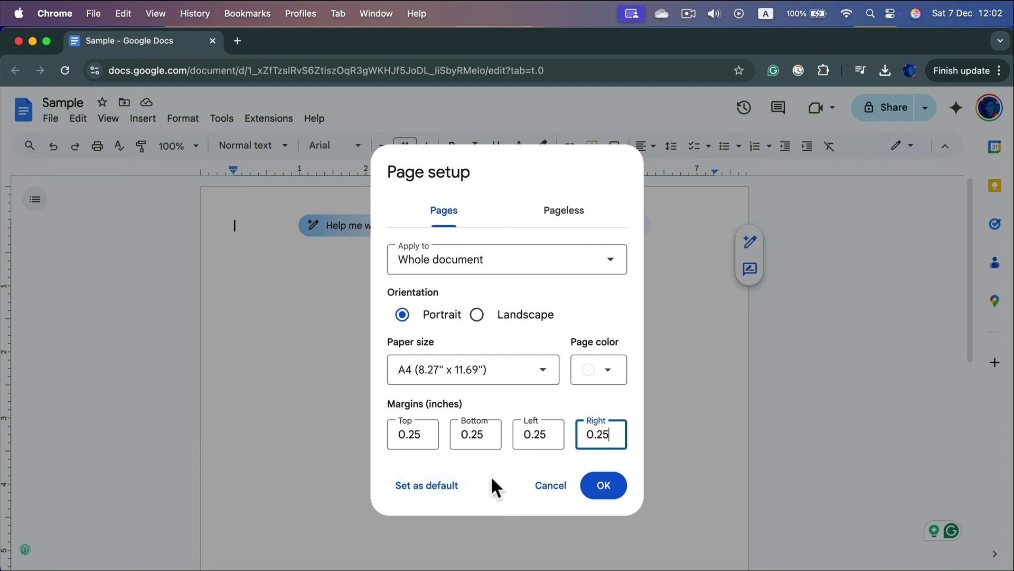
click(605, 487)
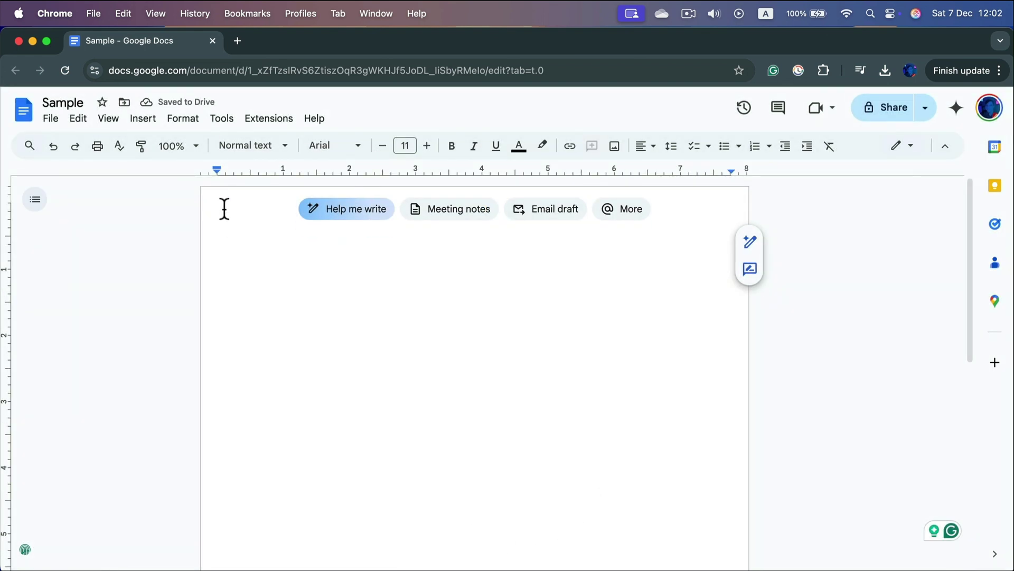
Enter the sample text "asdasdsdasdasds" and move its left indent to the page edge and back to the margin
text(asdasdsdasdasds)
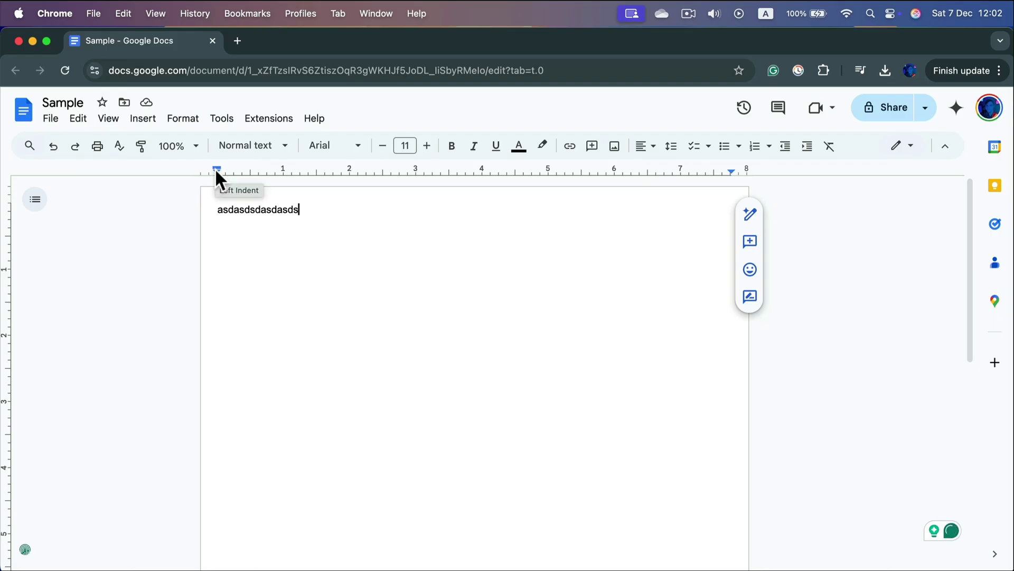
drag(216, 167, 200, 170)
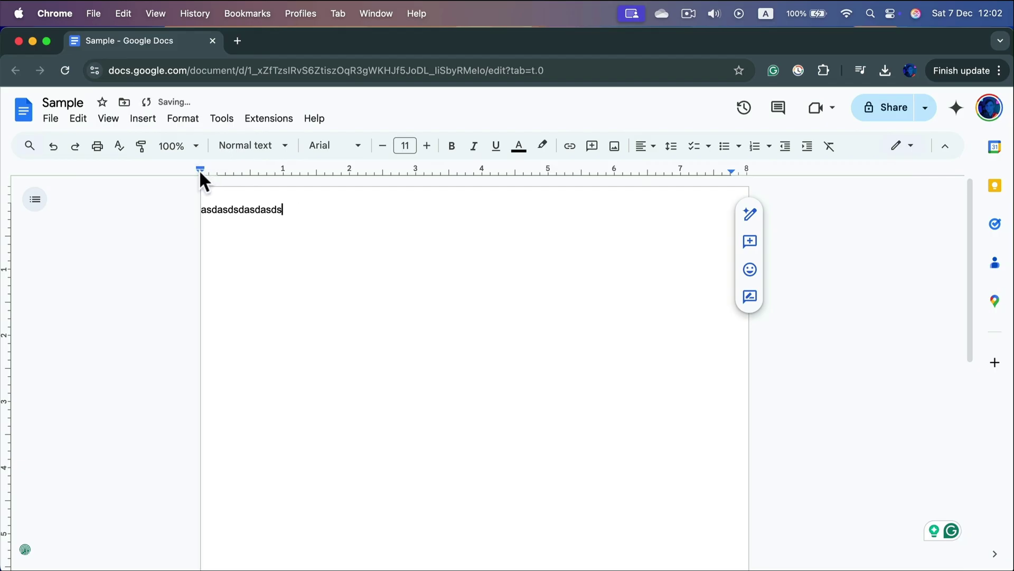
drag(200, 171, 217, 174)
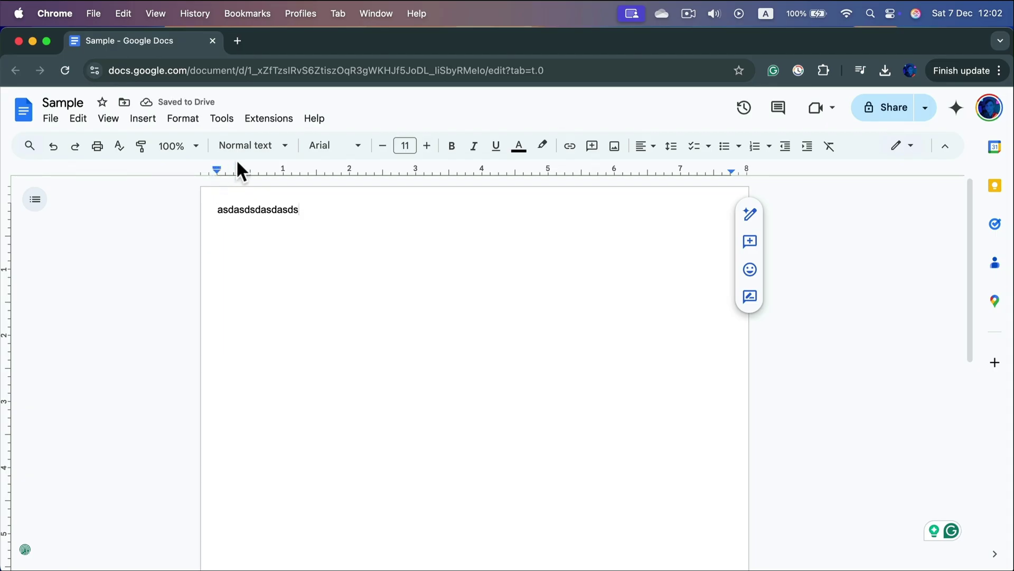
Place the cursor in the sample text and reopen the page setup for the whole document
click(272, 279)
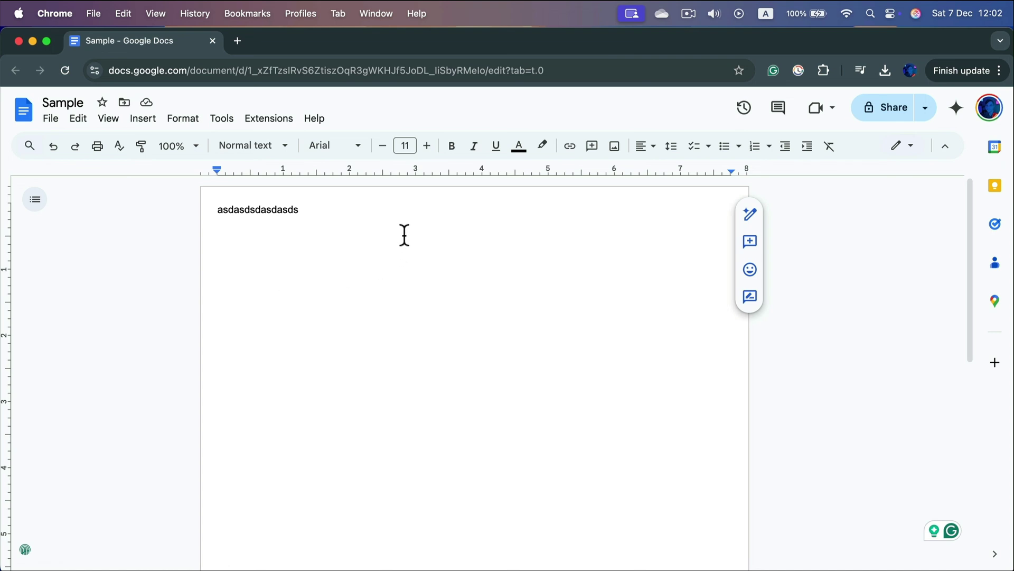
click(52, 118)
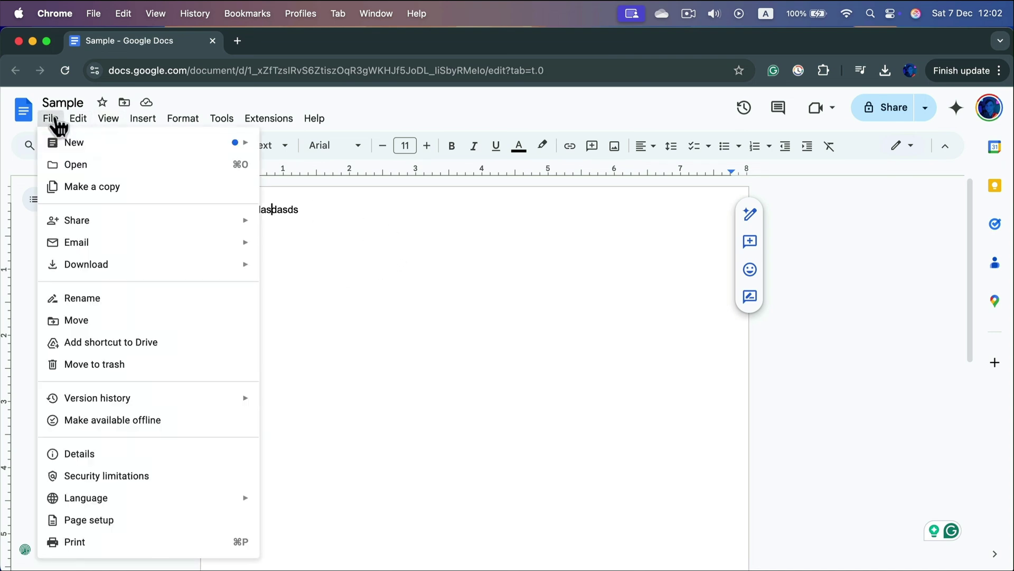
click(157, 523)
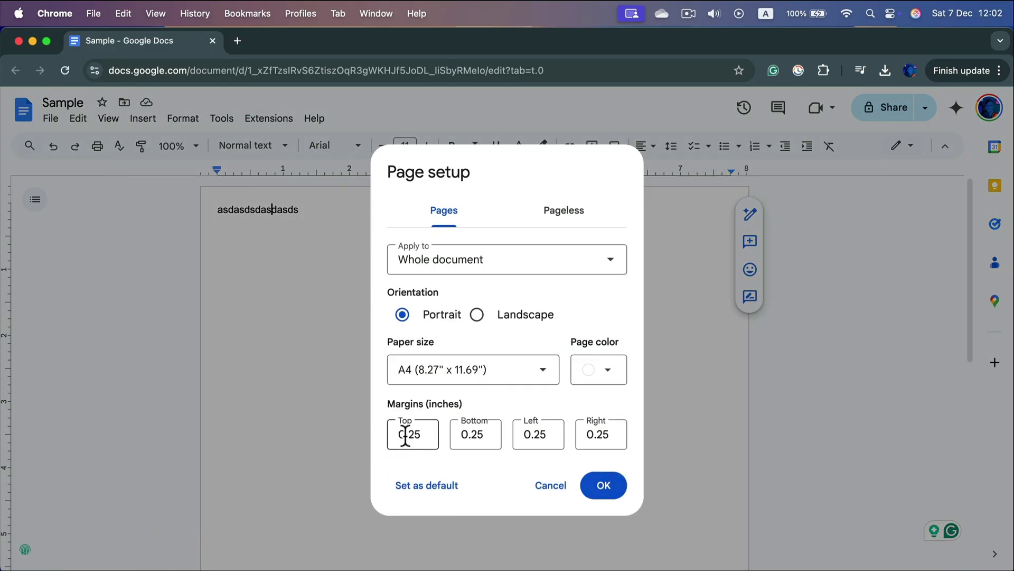